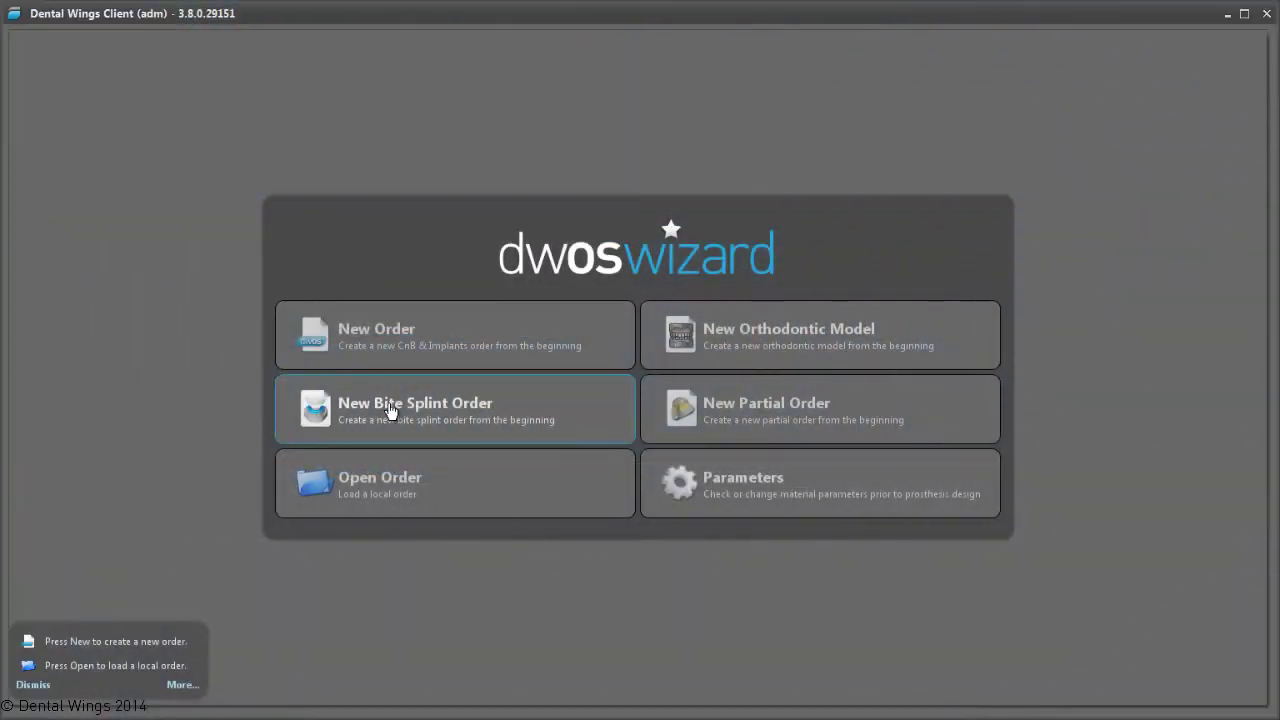
Create a new bite splint order with the dentist and patient names, keeping DWOS 3D printing material
left_click(424, 405)
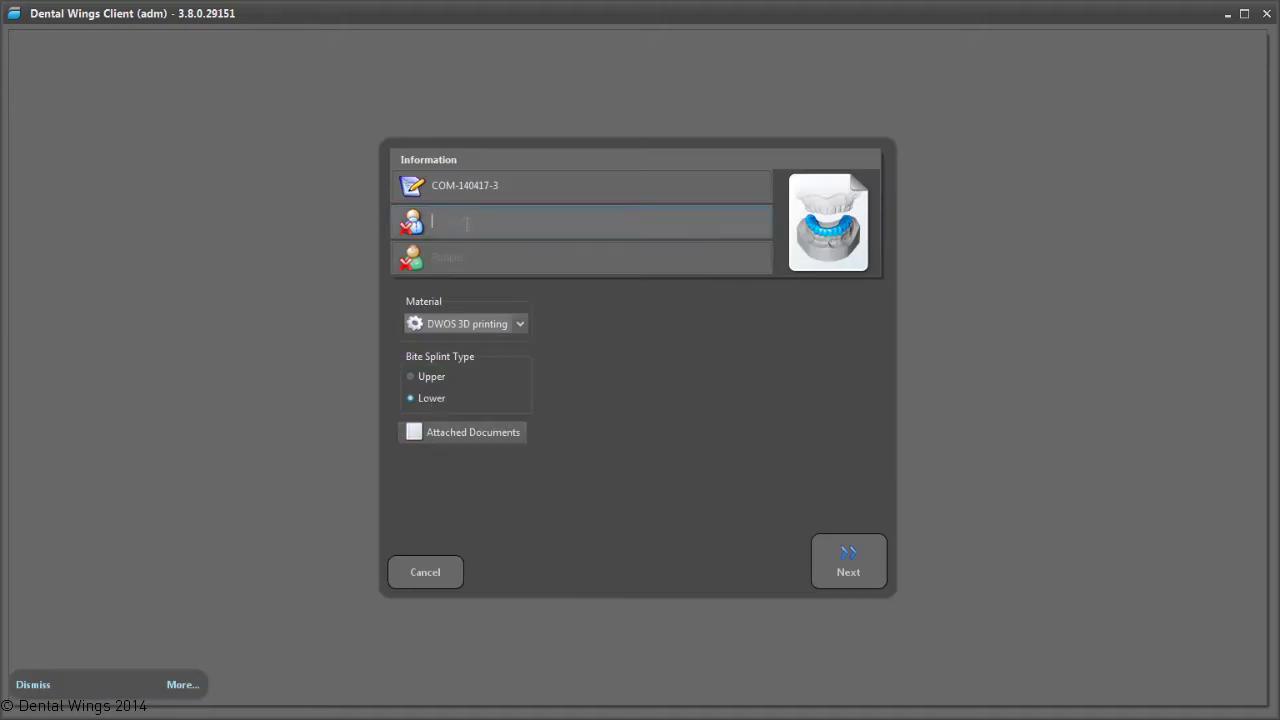
type("Dr John Doe")
key("Tab")
type("Lamb, Mar")
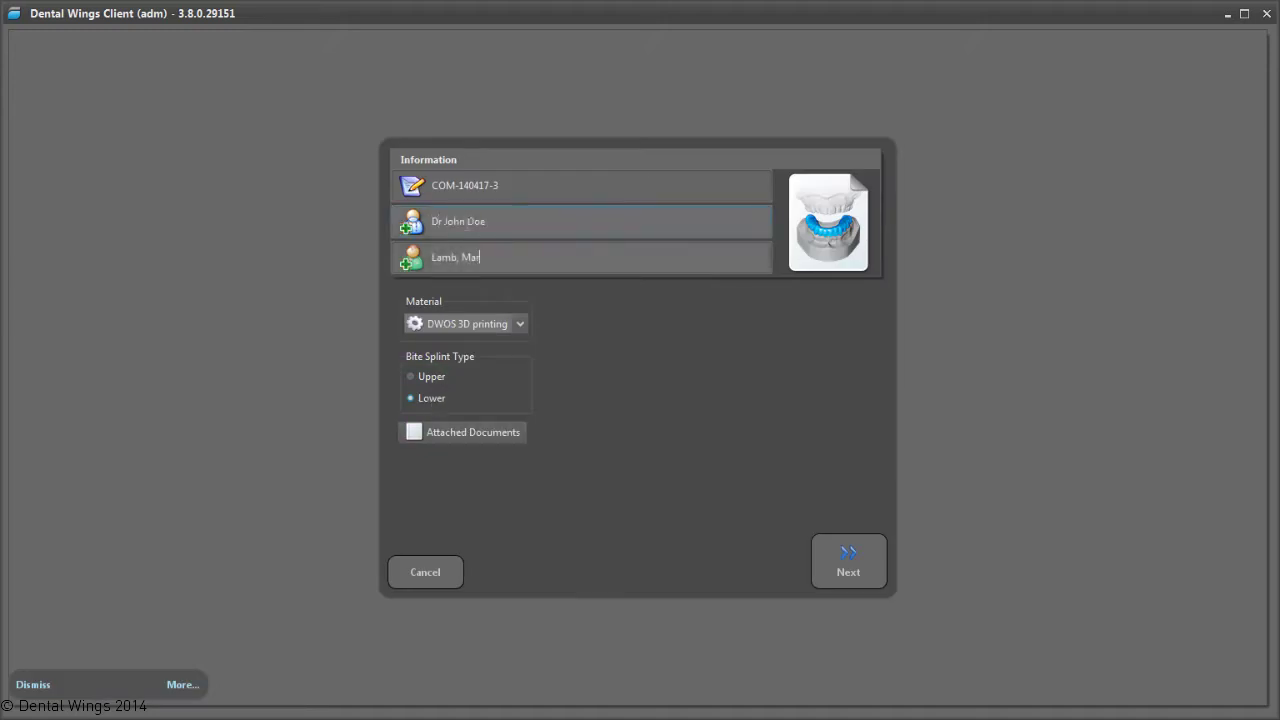
key("Tab")
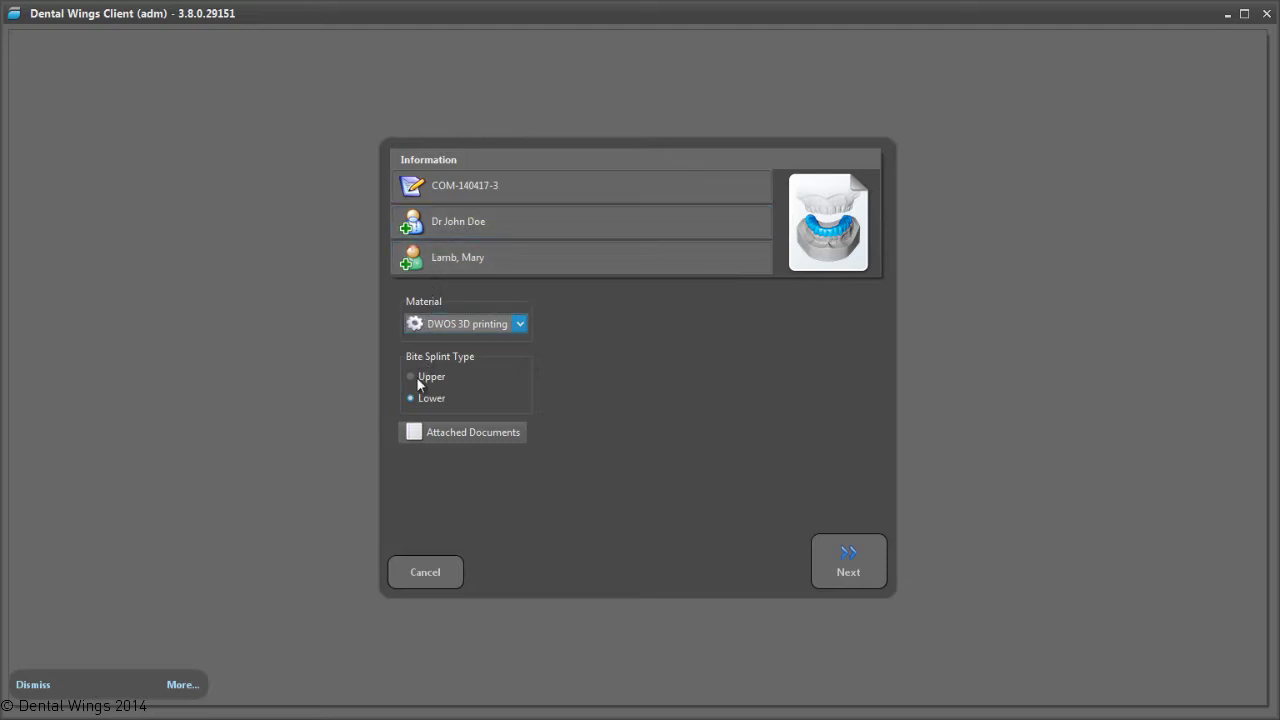
left_click(519, 326)
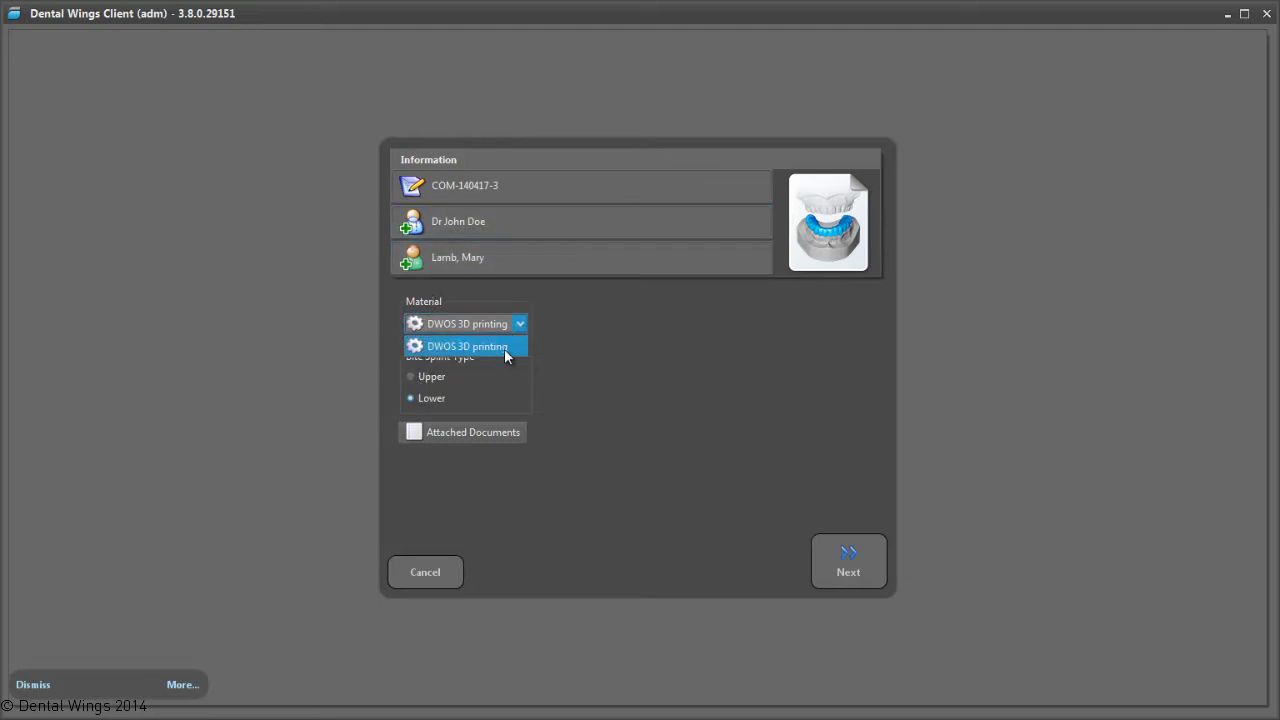
left_click(504, 348)
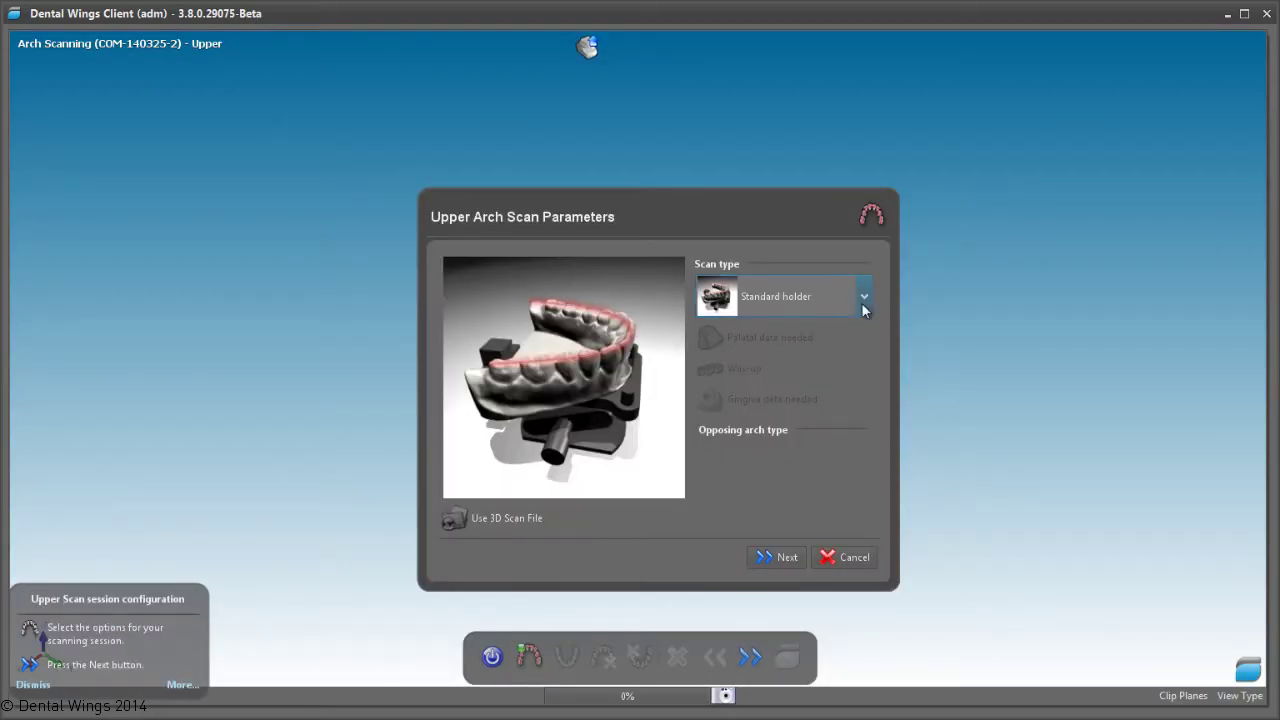
Keep the Standard holder scan type, start scanning, and tilt the model to expose the occlusal faces
left_click(864, 306)
left_click(848, 337)
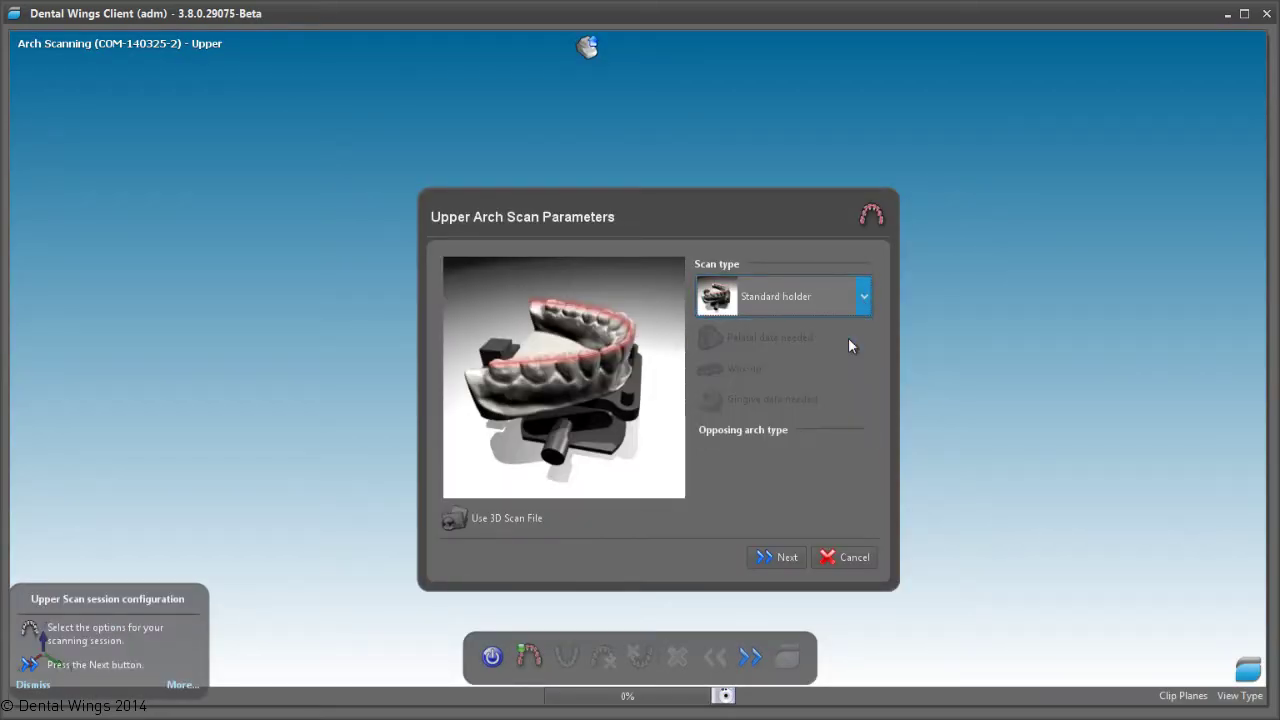
left_click(786, 559)
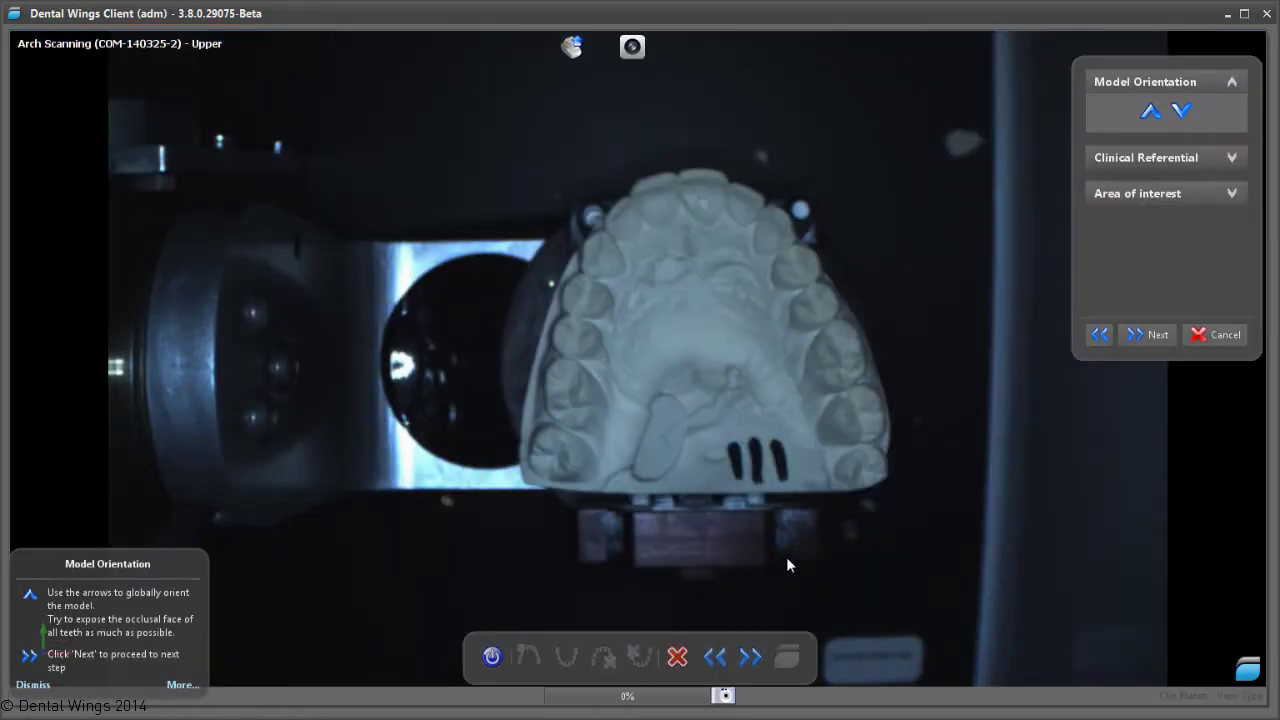
mouse_move(723, 352)
left_mouse_down()
mouse_move(731, 420)
mouse_move(724, 373)
left_mouse_up()
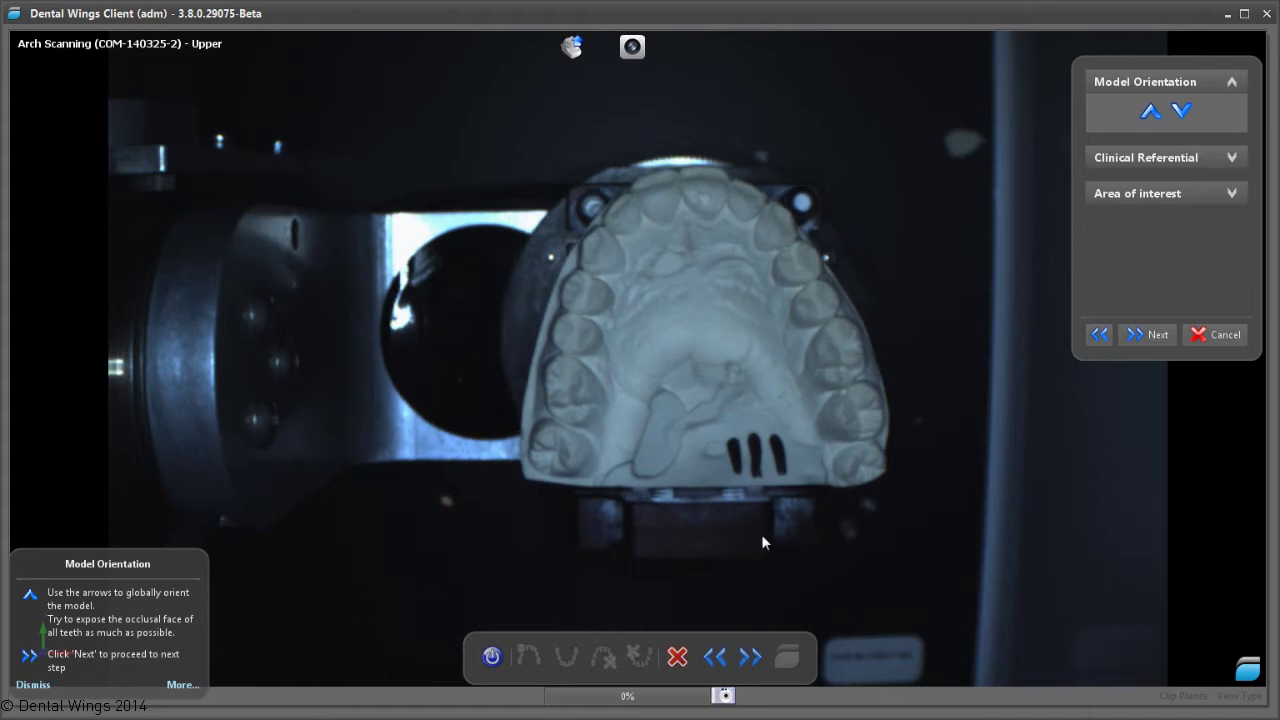
left_click(1150, 334)
Fit the arch line between the central teeth and along both ends of the arch
left_click_drag(641, 216, 682, 178)
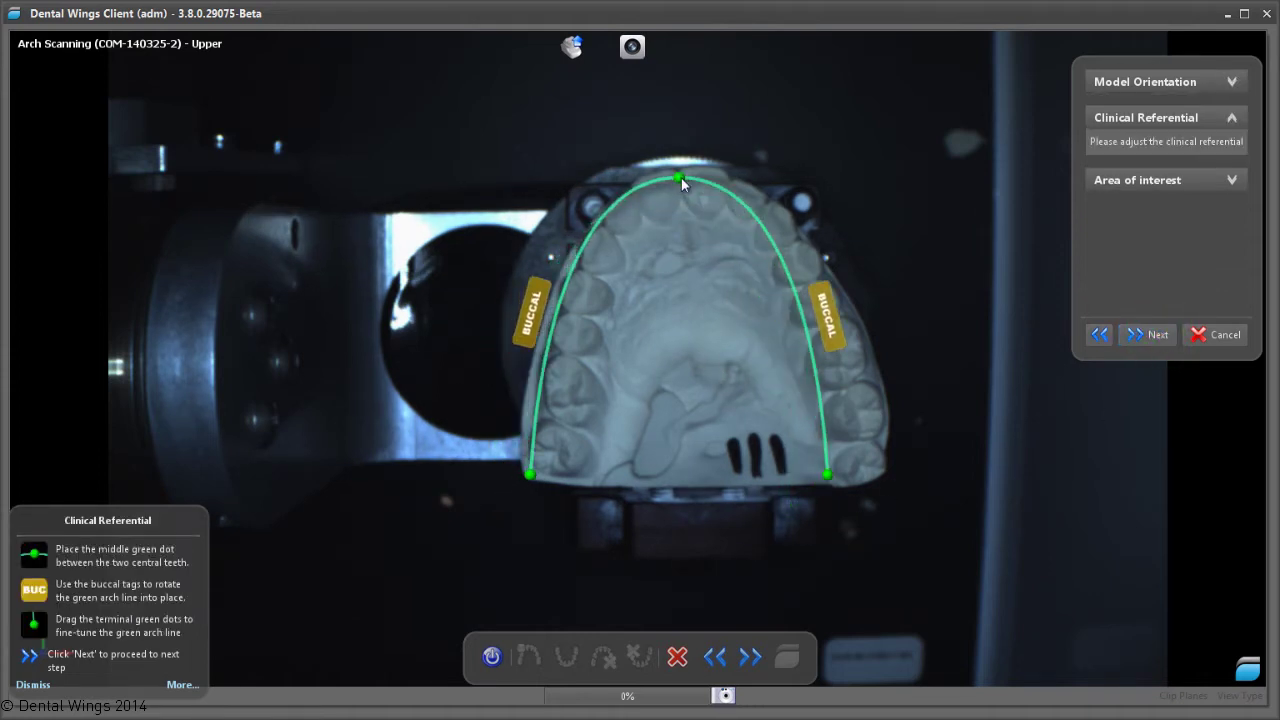
left_click_drag(850, 330, 850, 316)
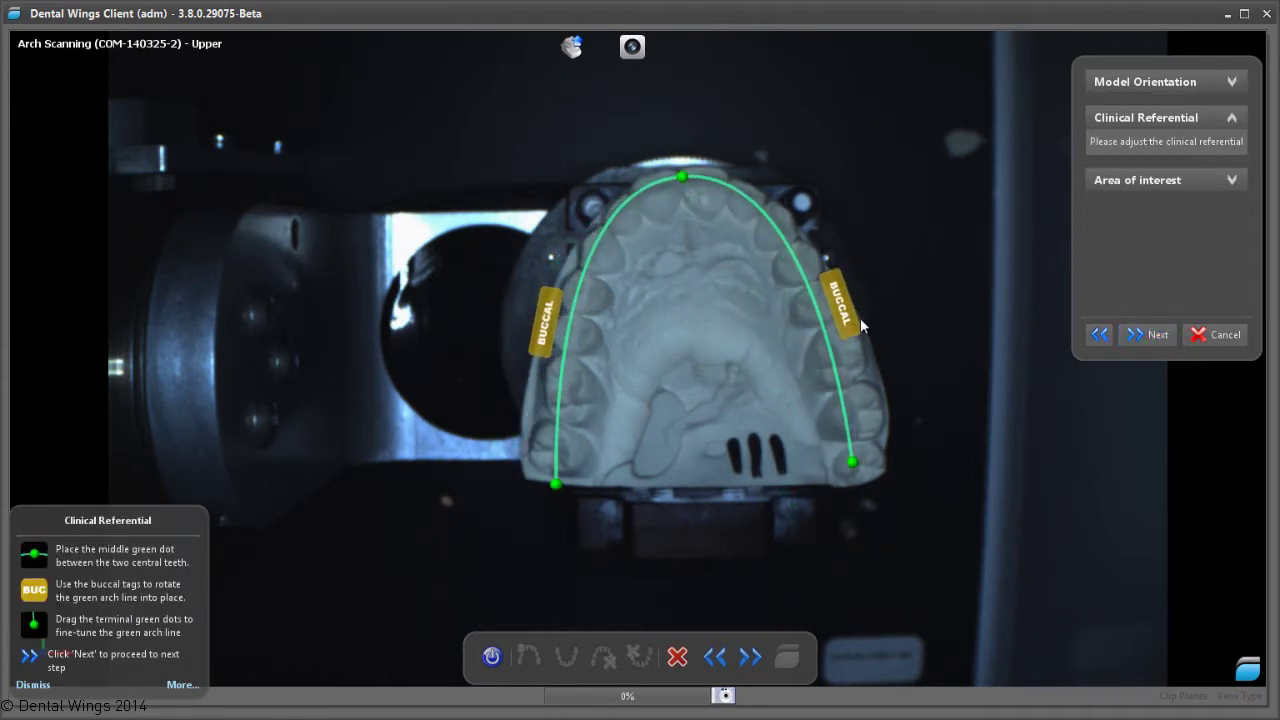
left_click_drag(845, 463, 880, 505)
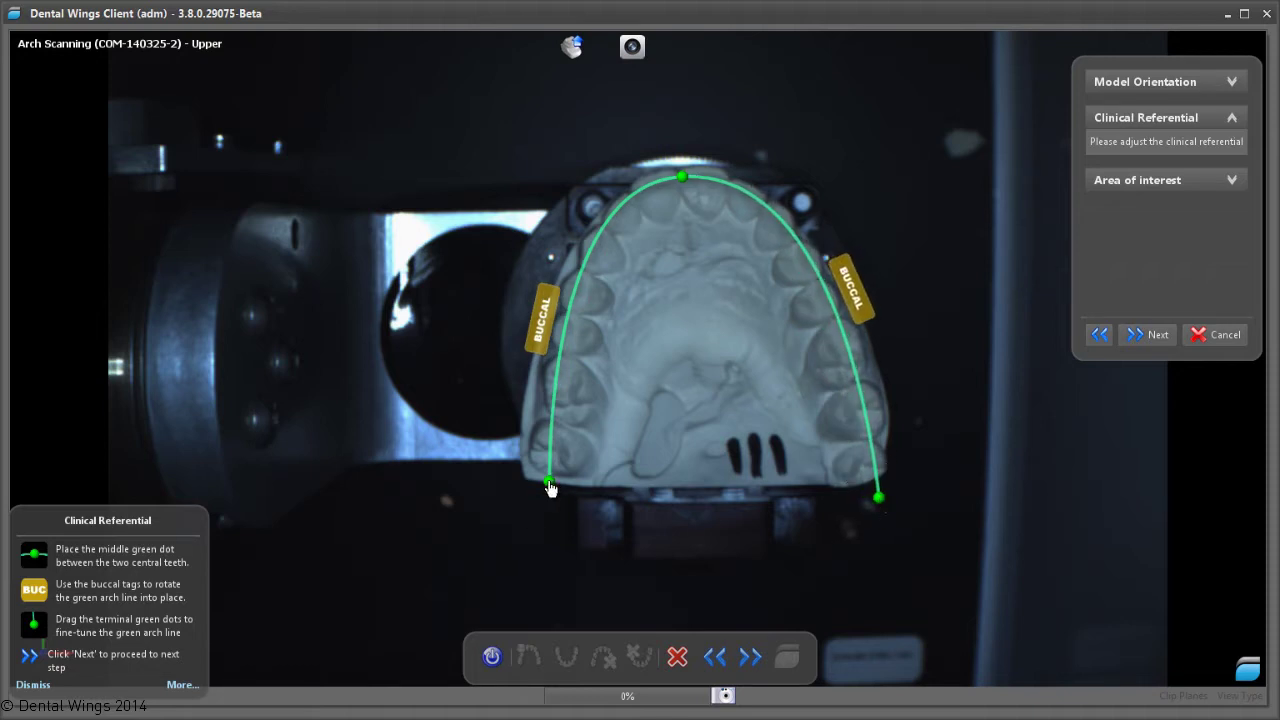
left_click_drag(550, 488, 550, 495)
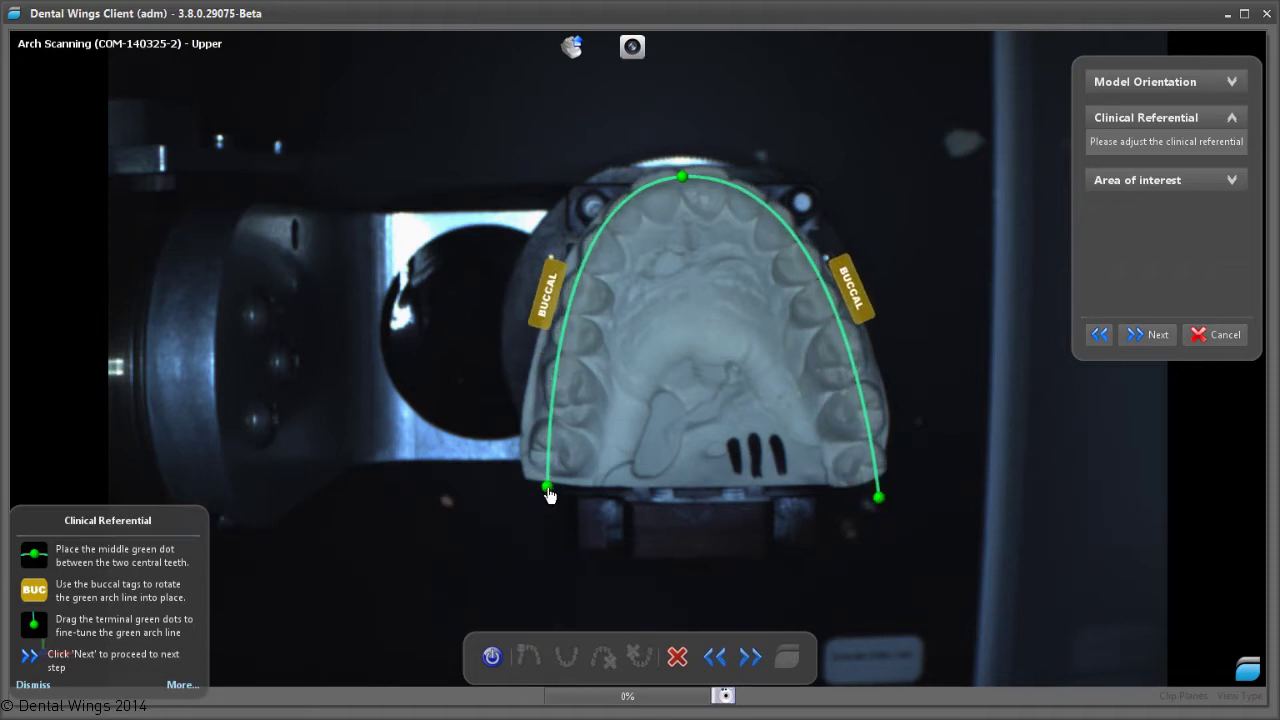
left_click(1158, 335)
Adjust the bottom-left corner of the area of interest and confirm it to scan
left_click_drag(607, 479, 604, 487)
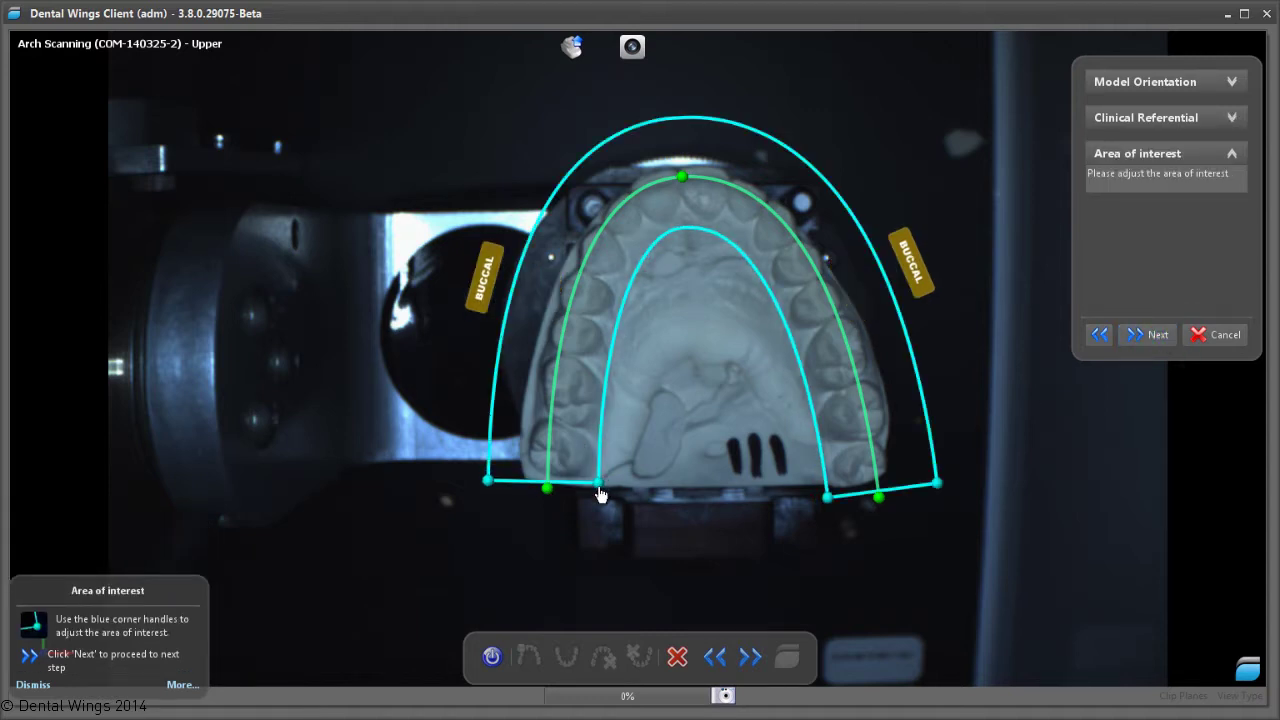
left_click_drag(488, 479, 511, 481)
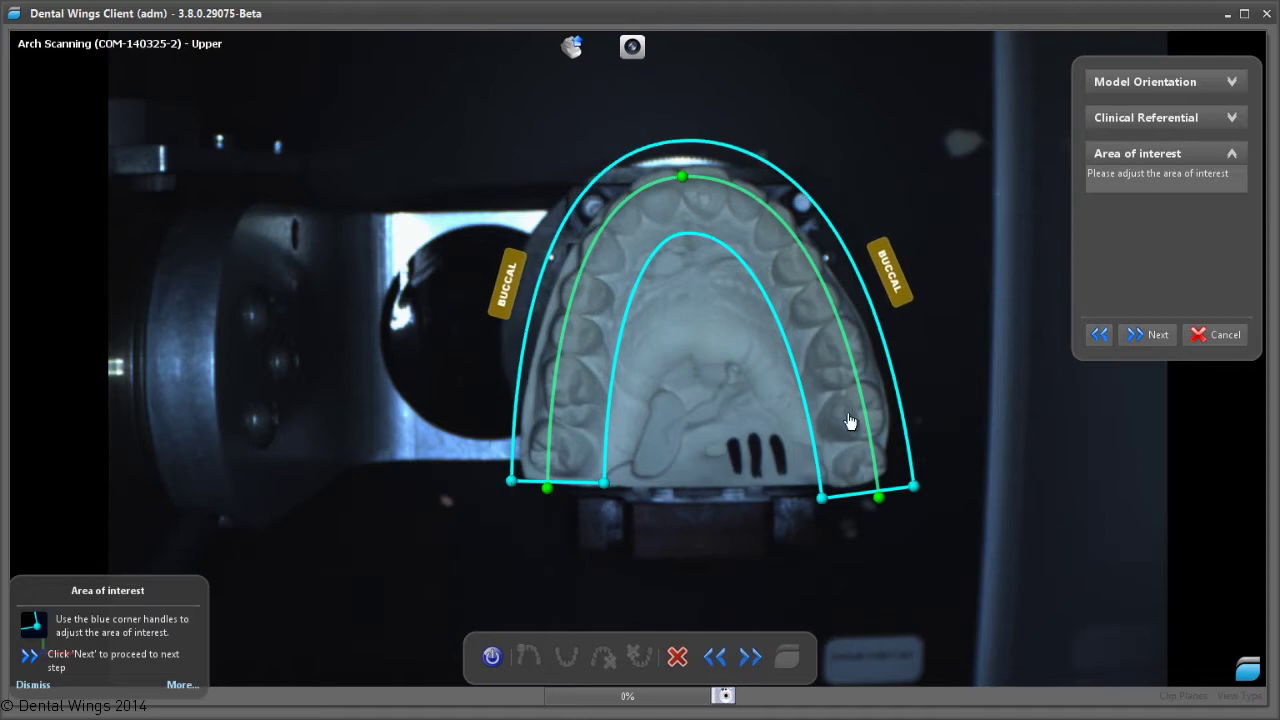
left_click(1138, 336)
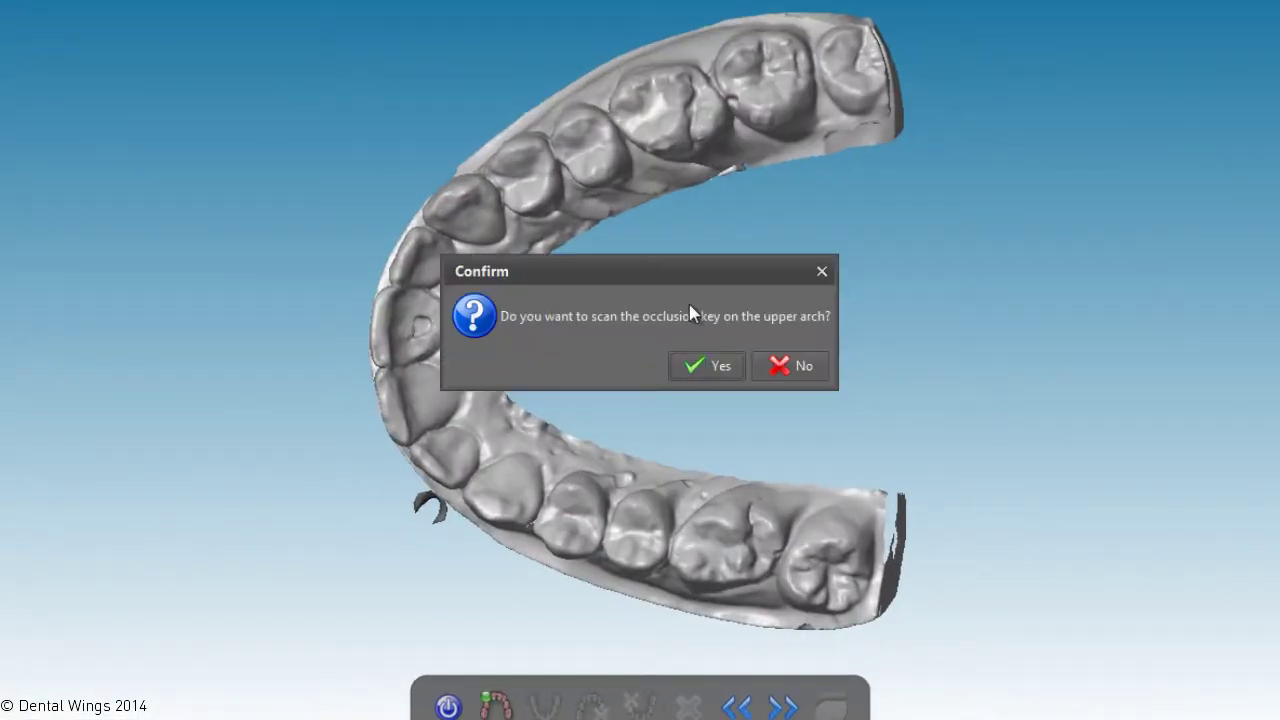
Scan the occlusion key on the upper arch and accept the lower arch scan settings
left_click(714, 369)
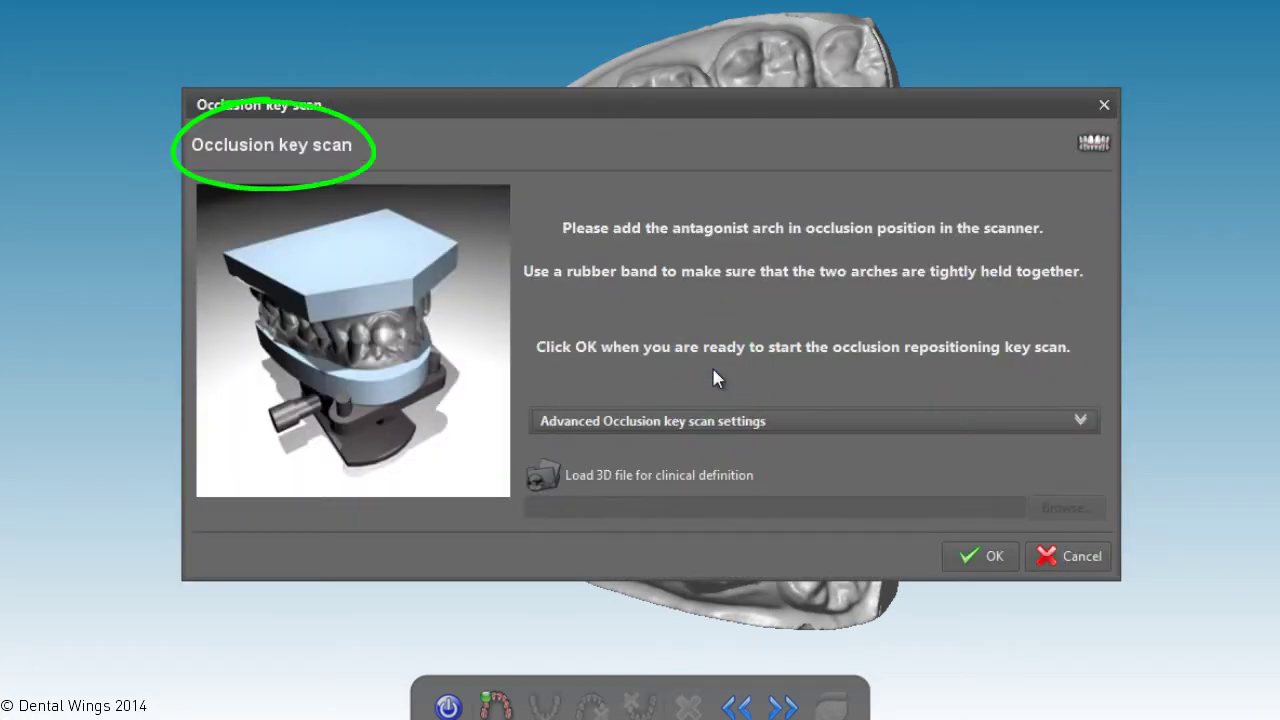
left_click(1011, 551)
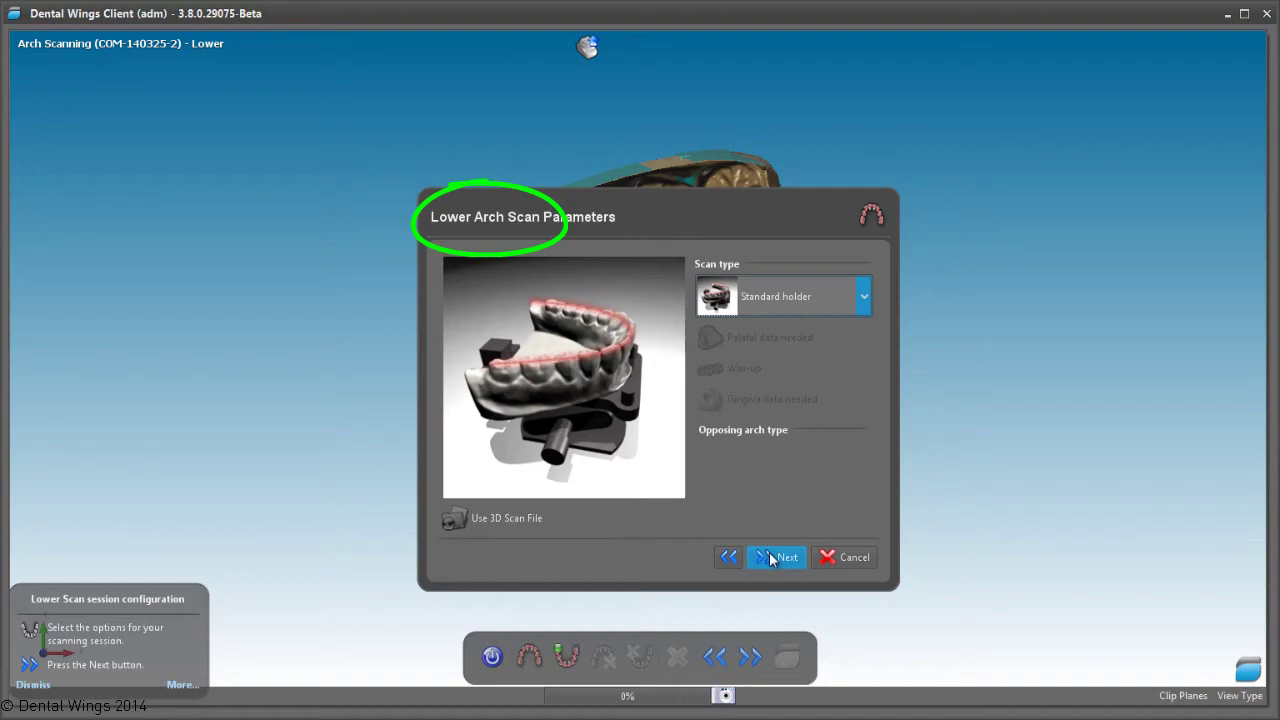
left_click(766, 556)
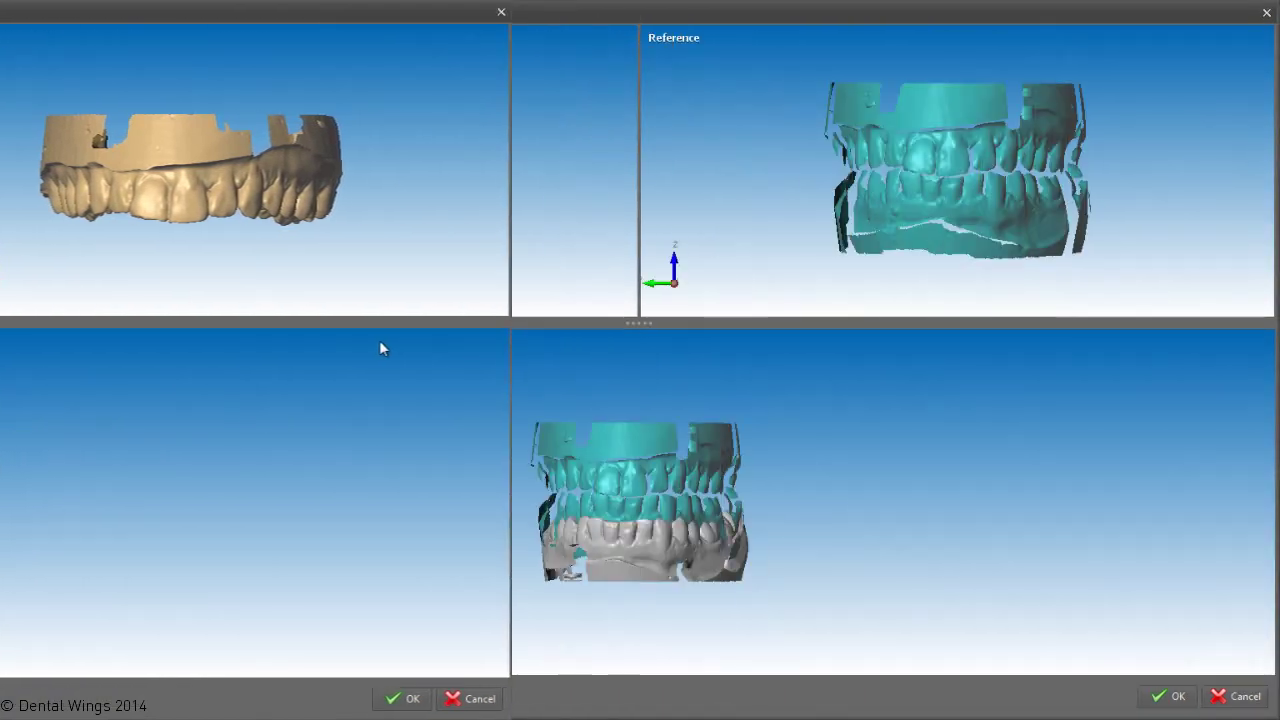
Place matching points 1 and 2 on the reference mesh and lower arch
scroll(934, 209, "up", 2)
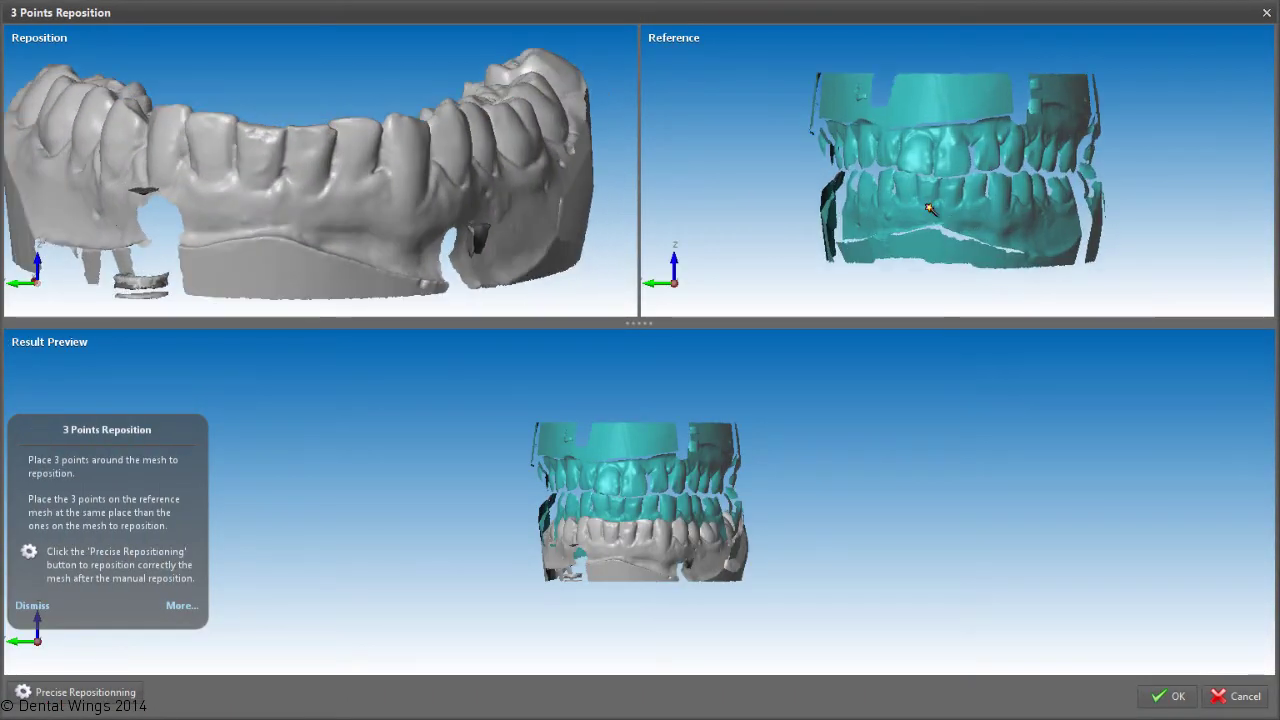
scroll(917, 266, "up", 3)
scroll(953, 264, "up", 3)
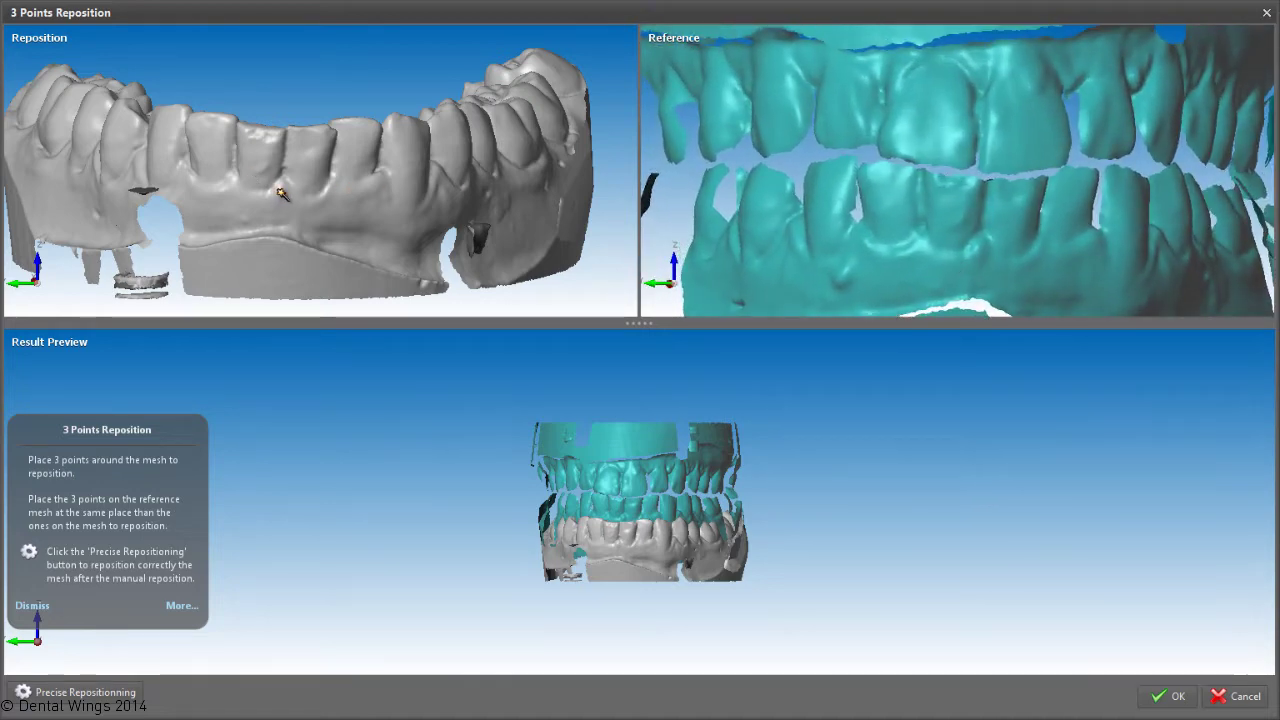
left_click(980, 255)
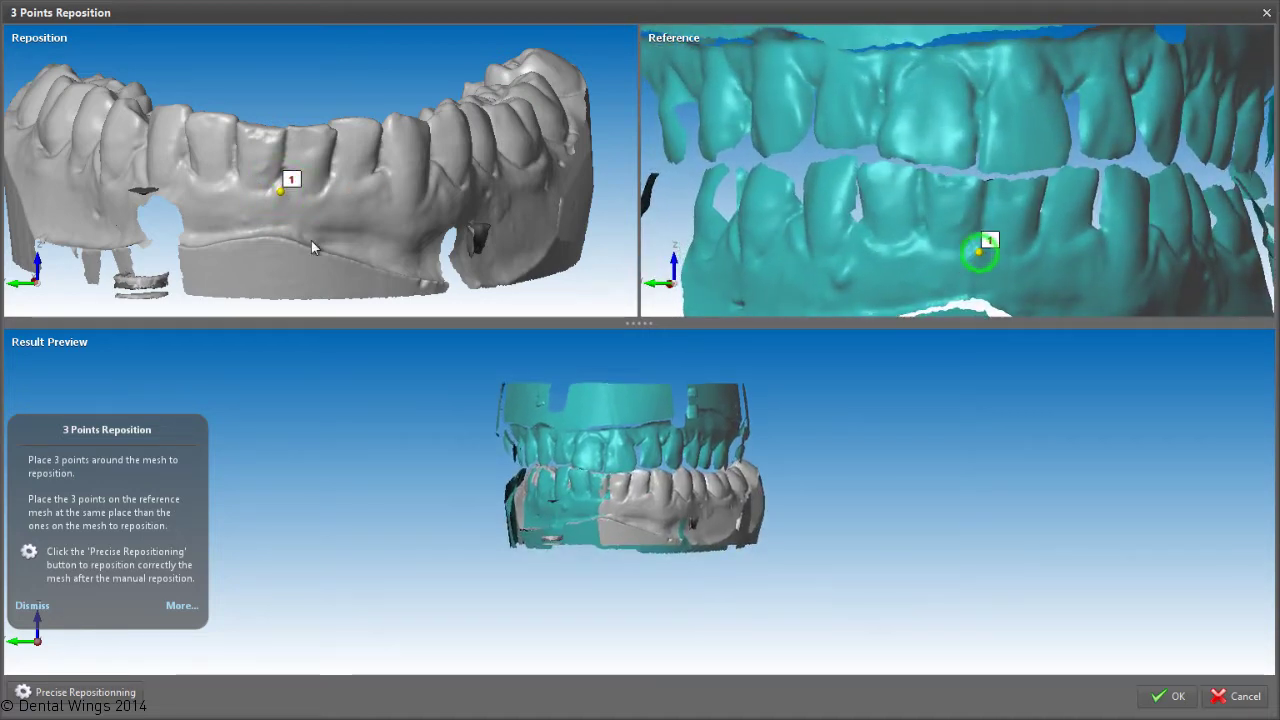
right_click_drag(311, 240, 222, 190)
right_click_drag(814, 296, 890, 280)
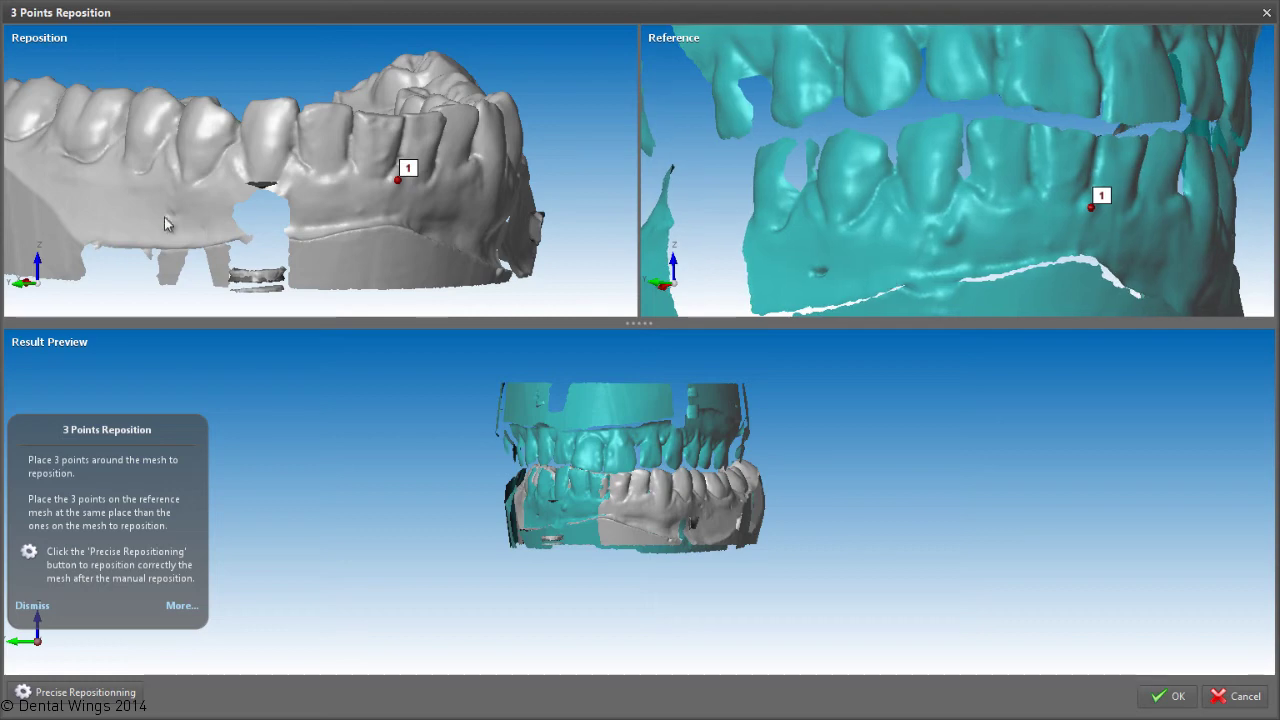
left_click(820, 271)
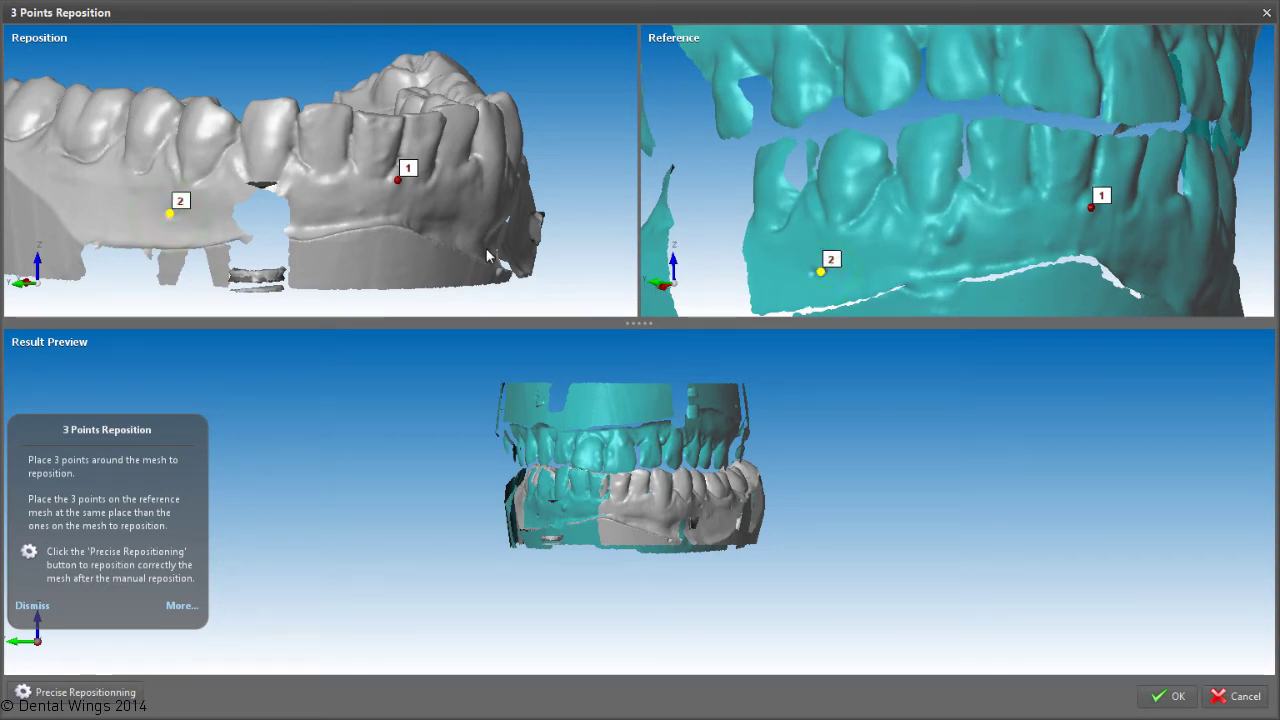
Place matching point 3, run Precise Repositionning, and accept the aligned lower arch
mouse_move(486, 248)
right_mouse_down()
mouse_move(222, 240)
mouse_move(330, 200)
right_mouse_up()
right_click_drag(1026, 207, 797, 244)
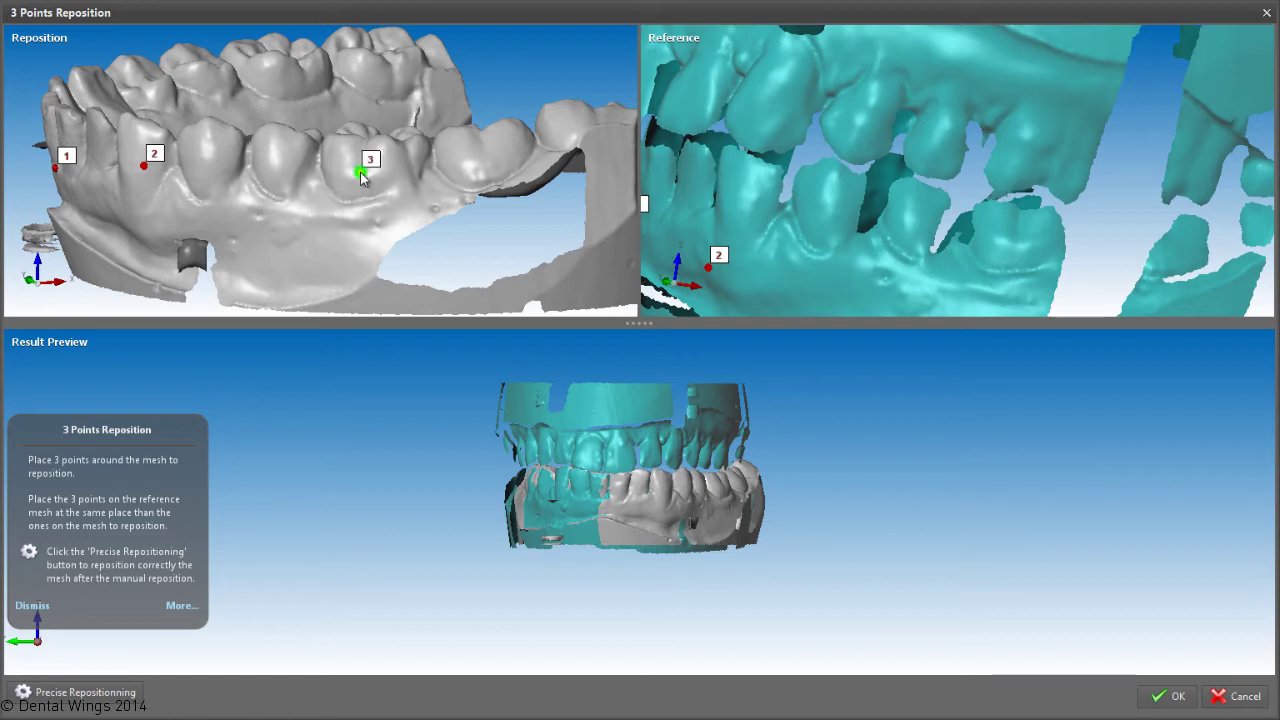
left_click(1017, 243)
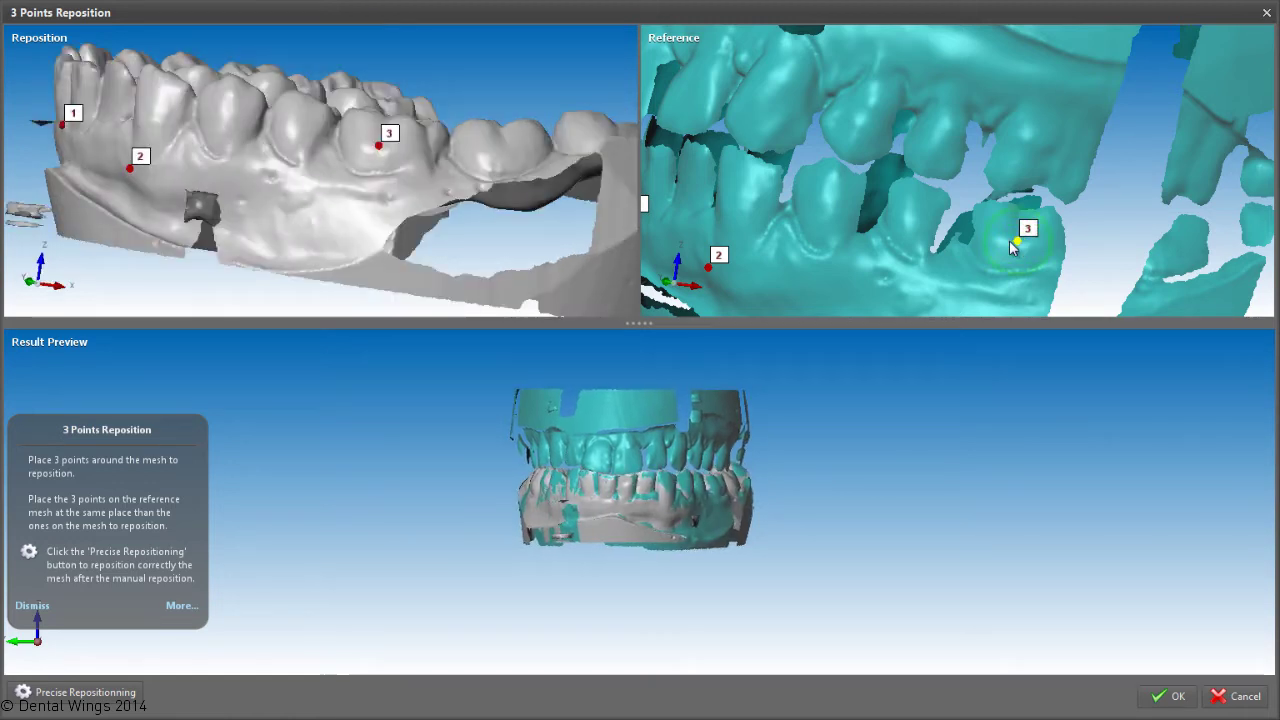
left_click(70, 692)
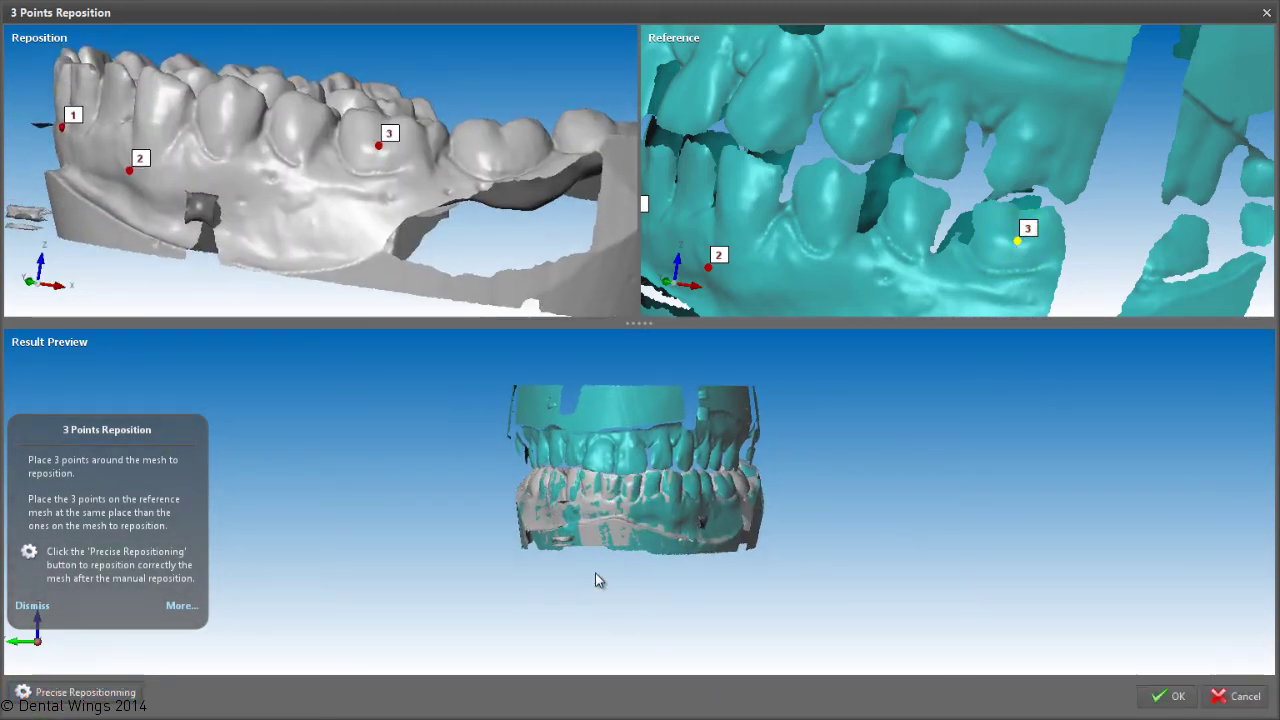
left_click(1176, 697)
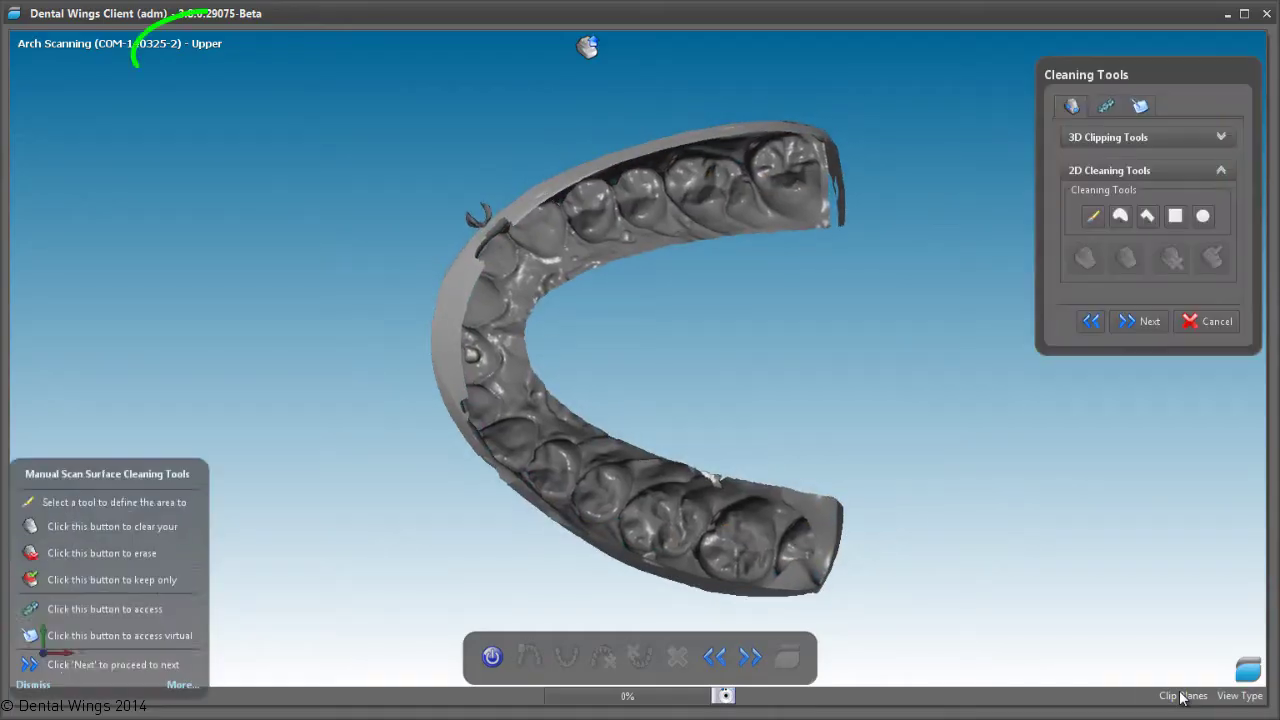
Inspect the biting surfaces, bring up the Fill holes / Remove small parts repair options, and finish cleaning
mouse_move(450, 187)
left_mouse_down()
mouse_move(686, 351)
mouse_move(1111, 500)
left_mouse_up()
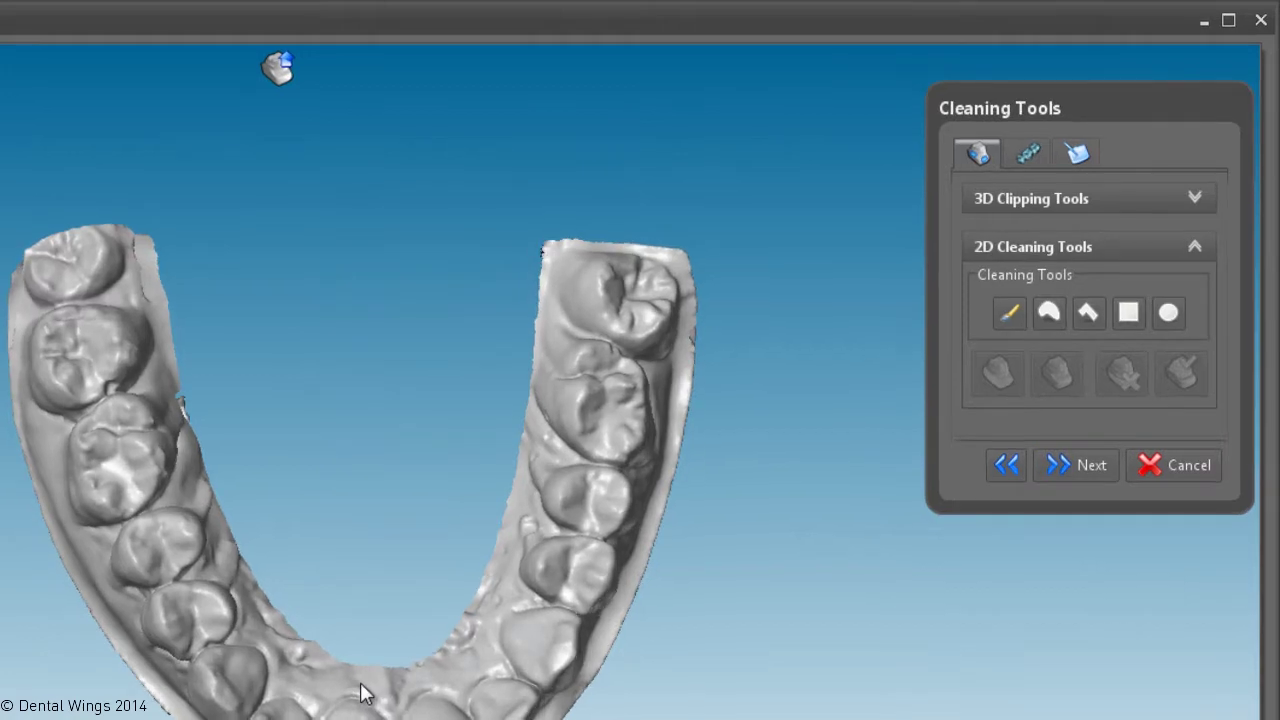
left_click(1030, 155)
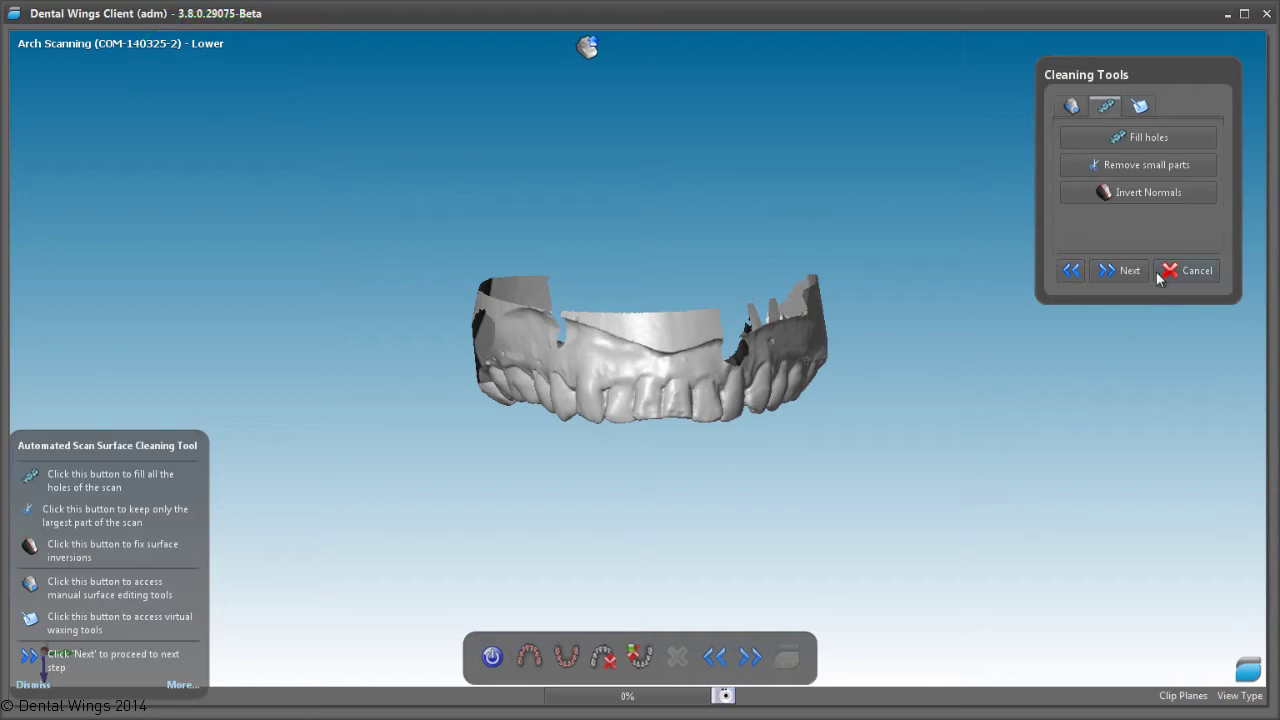
left_click(1117, 270)
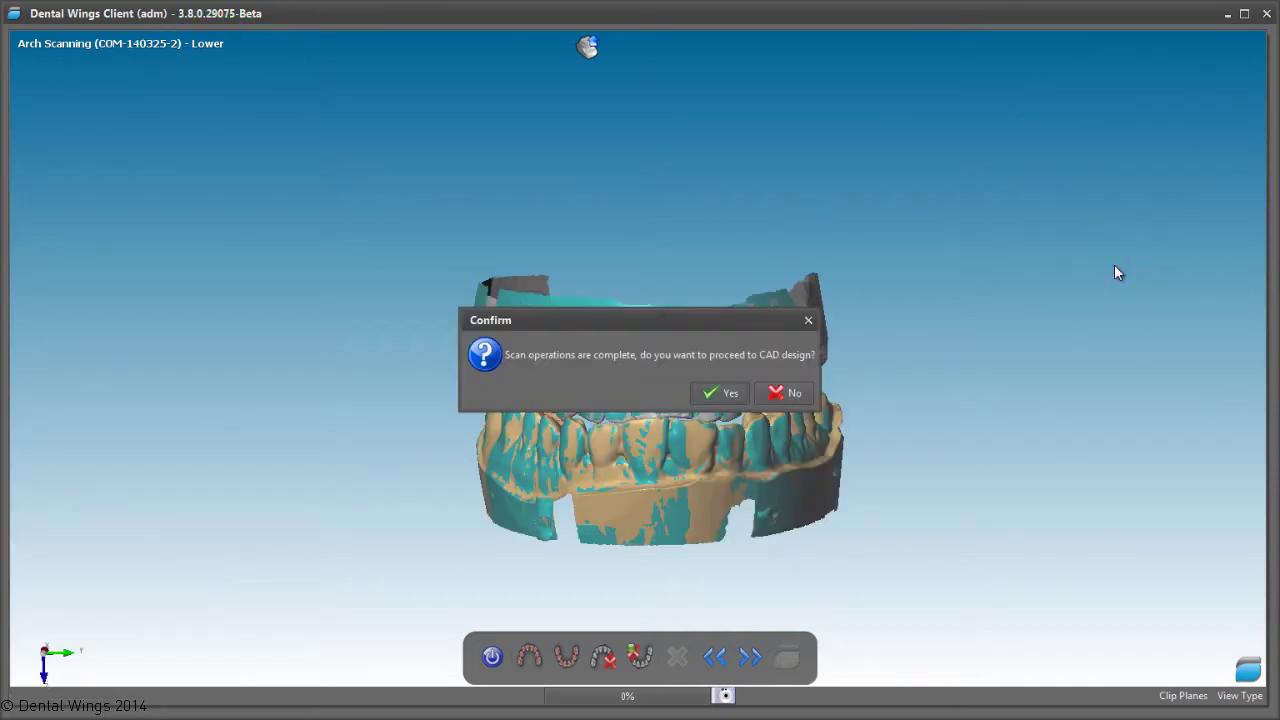
Enter CAD design and tilt the survey insertion axis to reduce the lower model's undercuts
left_click(716, 395)
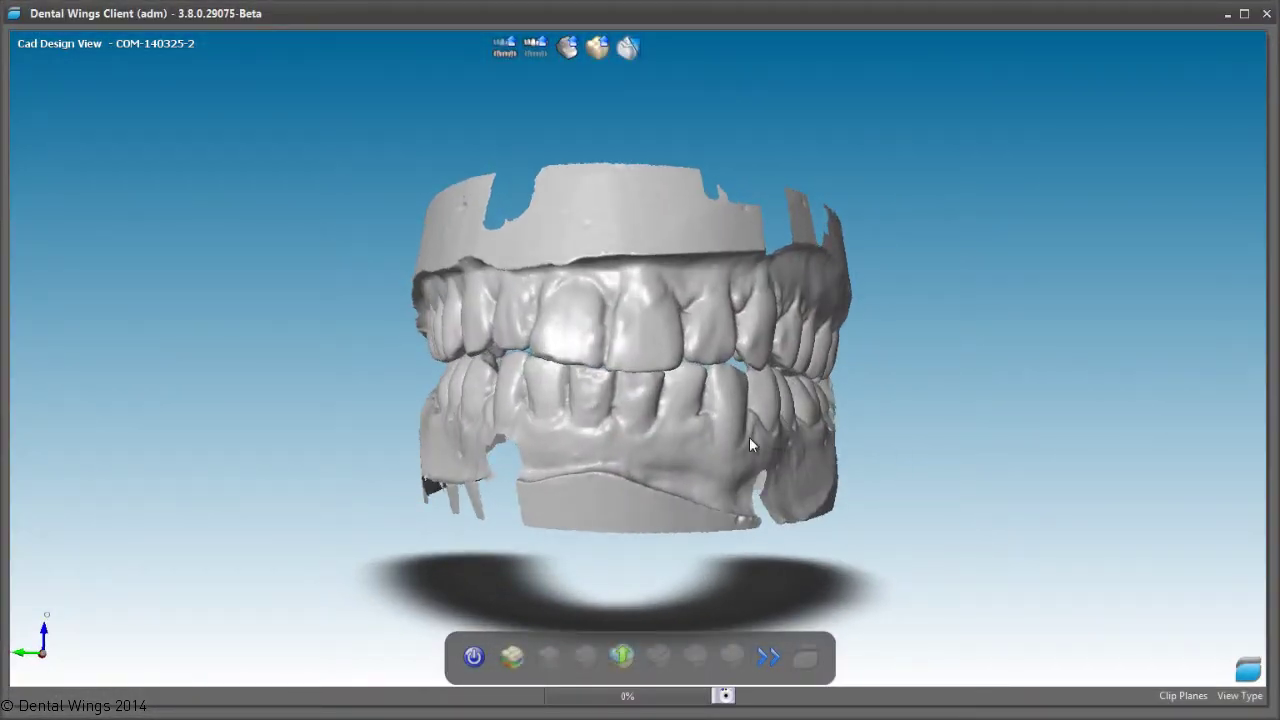
left_click(517, 660)
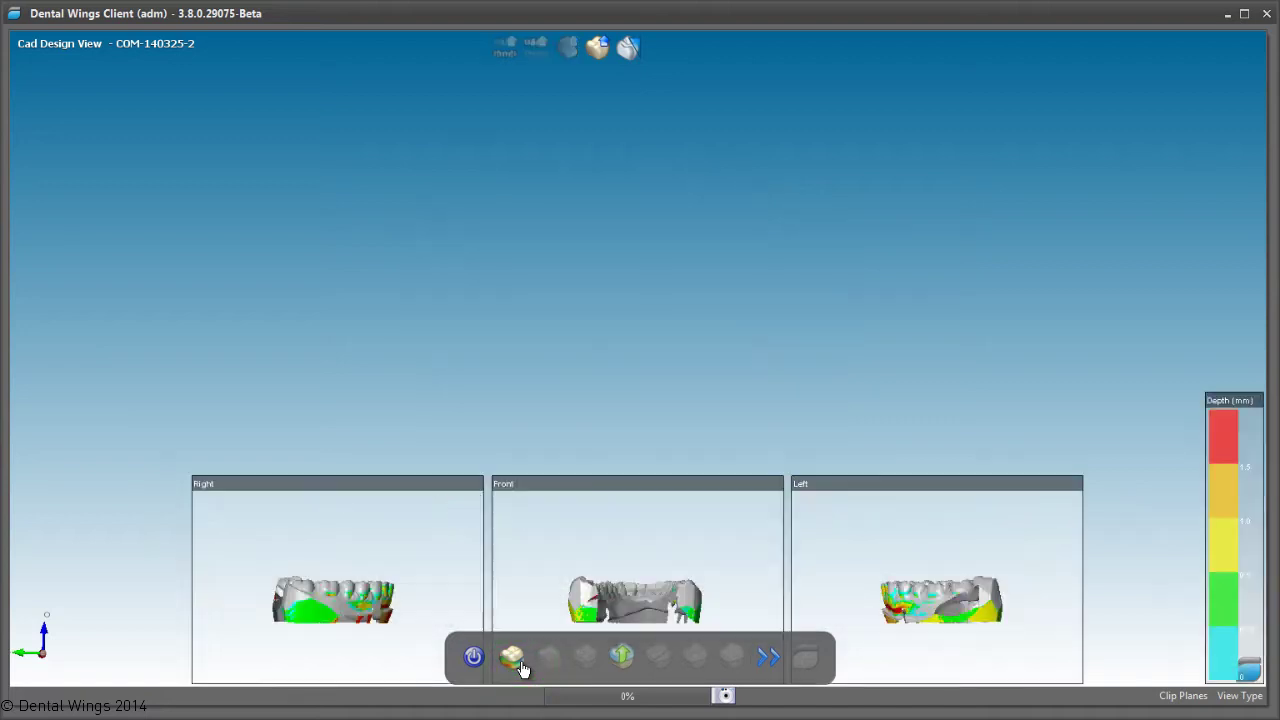
mouse_move(581, 224)
left_mouse_down()
mouse_move(587, 303)
mouse_move(594, 209)
mouse_move(566, 214)
left_mouse_up()
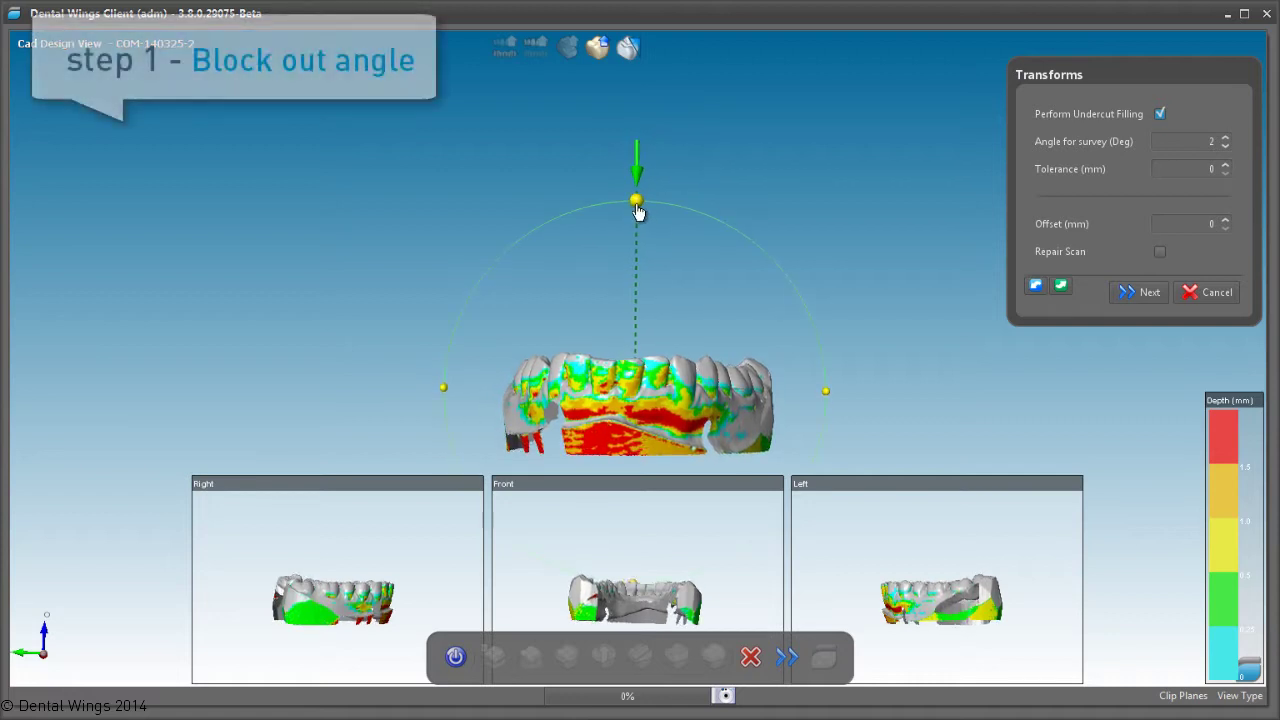
left_click_drag(641, 211, 649, 214)
left_click_drag(517, 310, 923, 317)
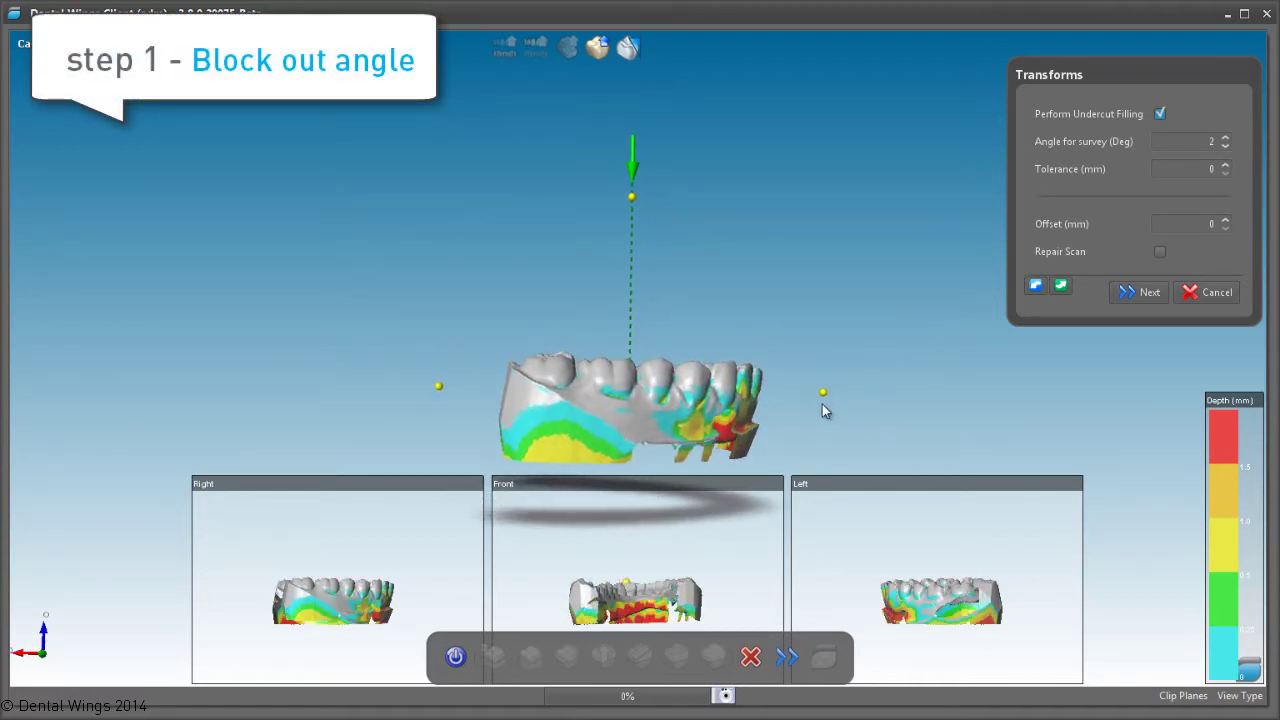
left_click_drag(829, 400, 828, 388)
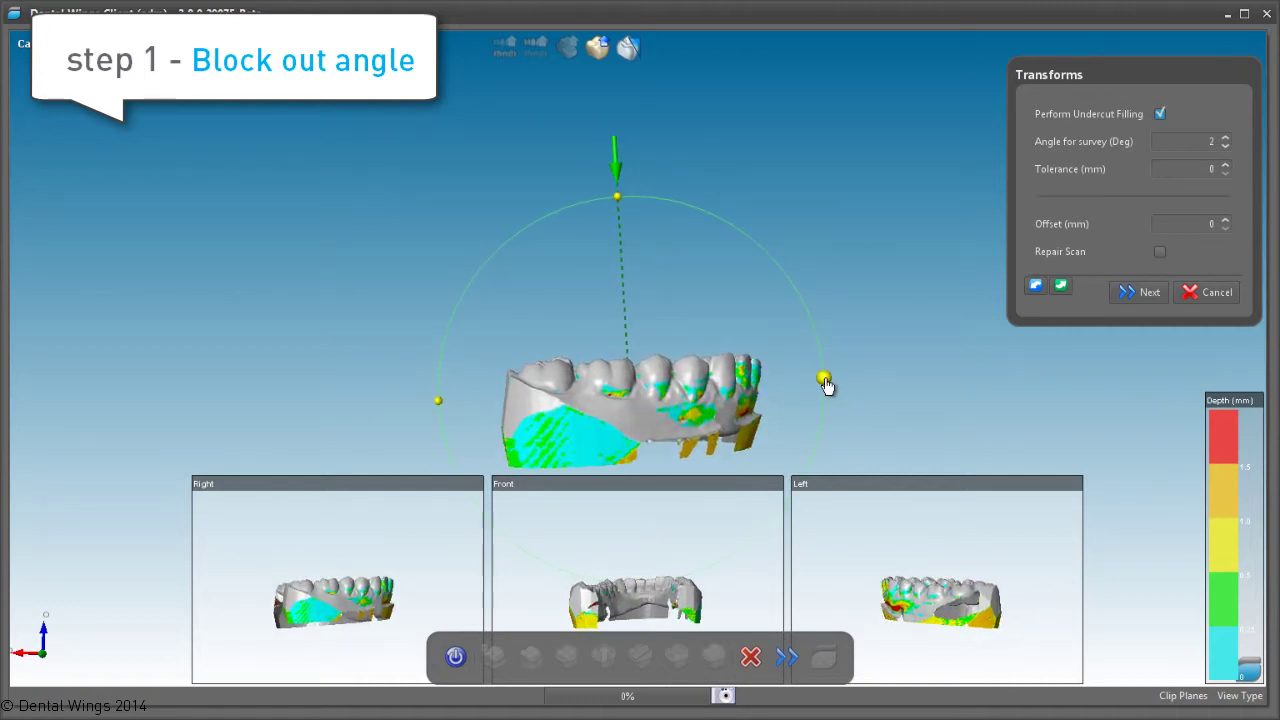
Compute the blocked-out model at a 2° survey angle and start Add/Remove Material editing
left_click(1138, 292)
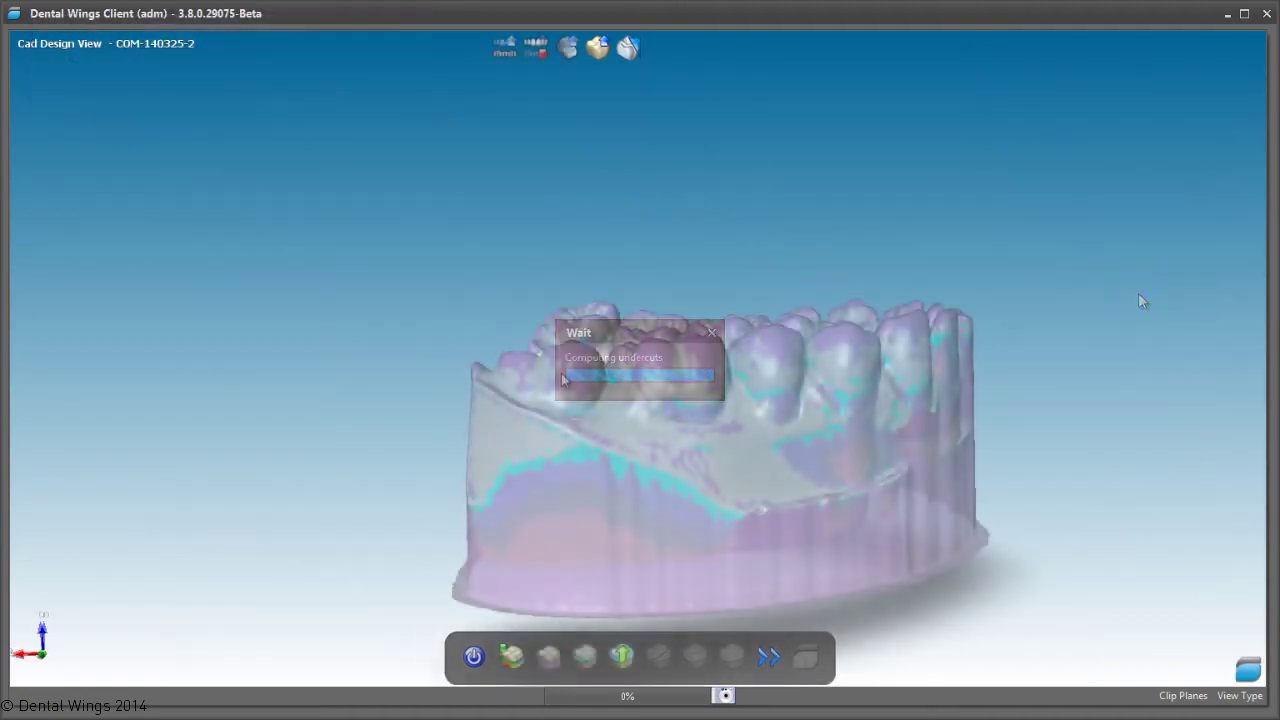
left_click(548, 658)
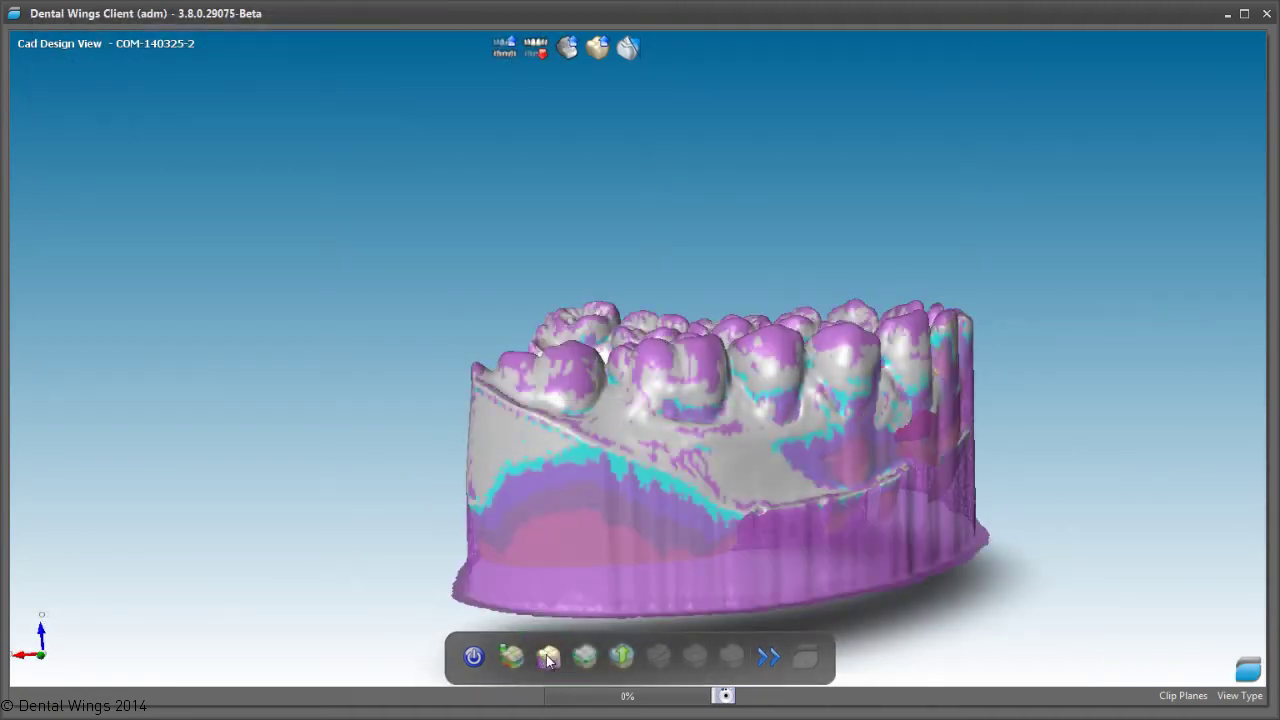
scroll(532, 408, "up", 3)
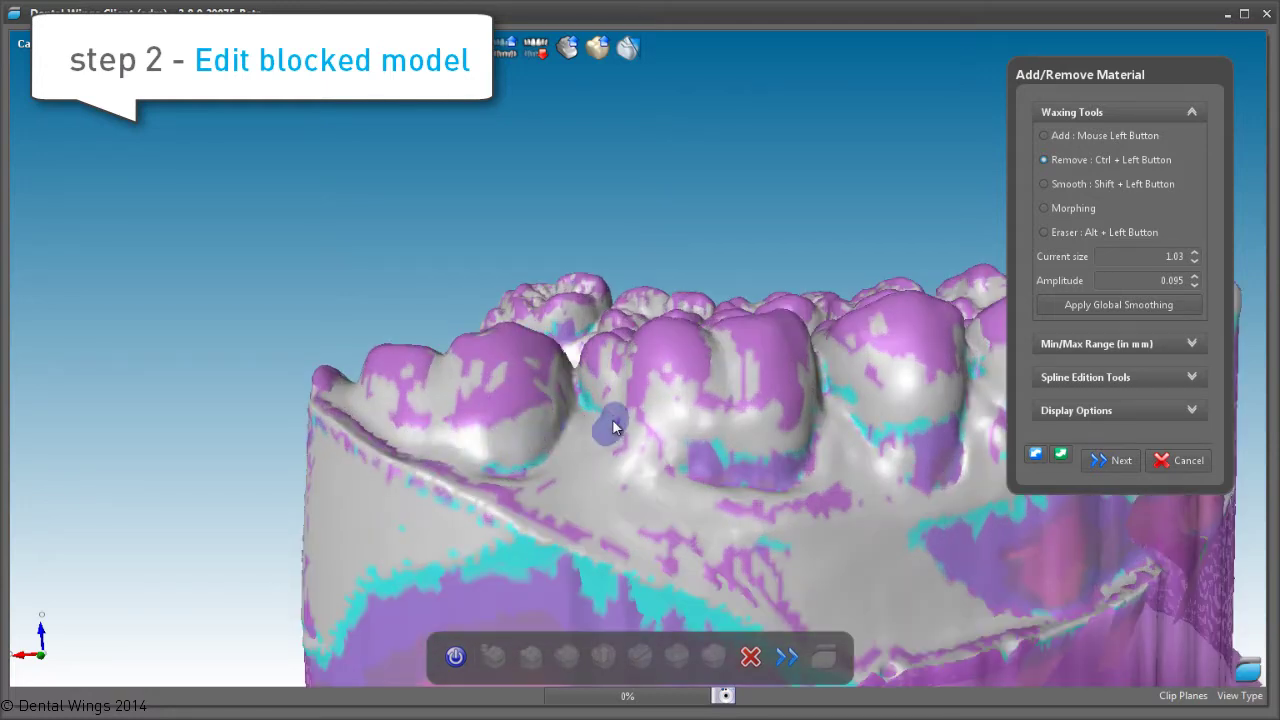
Remove block-out material along a front tooth and accept the material edits
right_click_drag(693, 454, 402, 478)
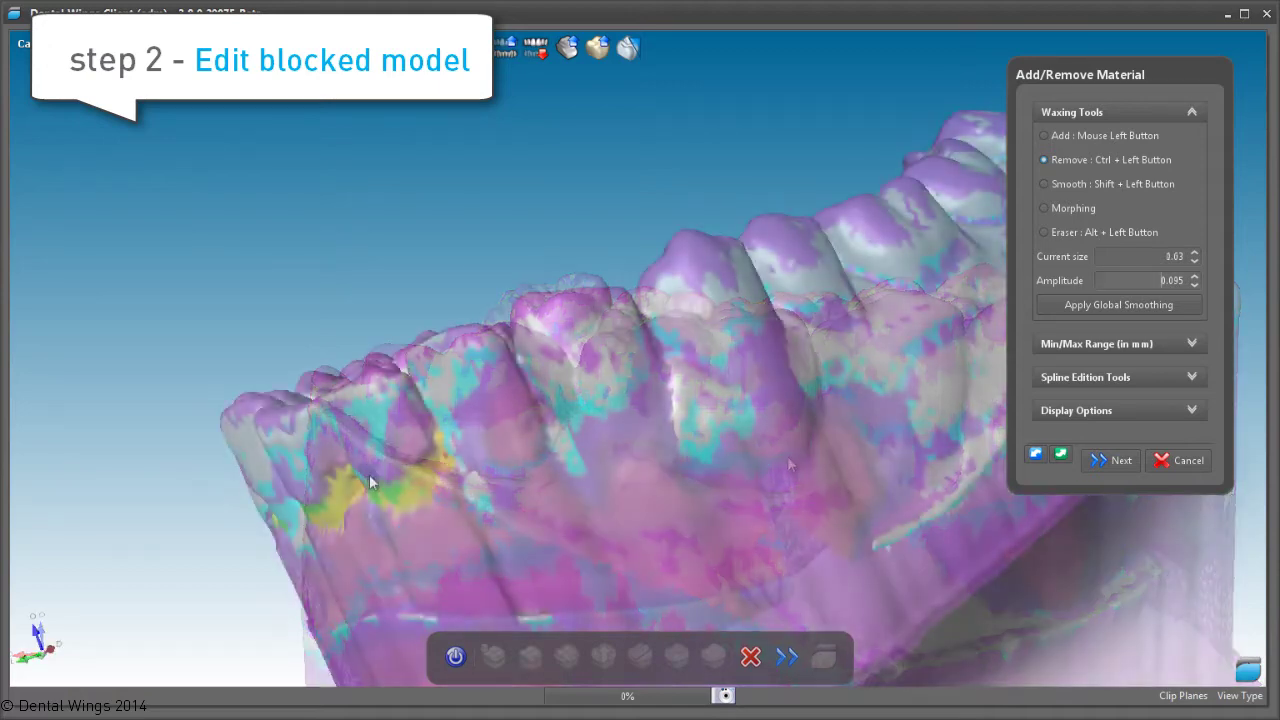
mouse_move(453, 445)
left_mouse_down()
mouse_move(481, 453)
mouse_move(534, 415)
left_mouse_up()
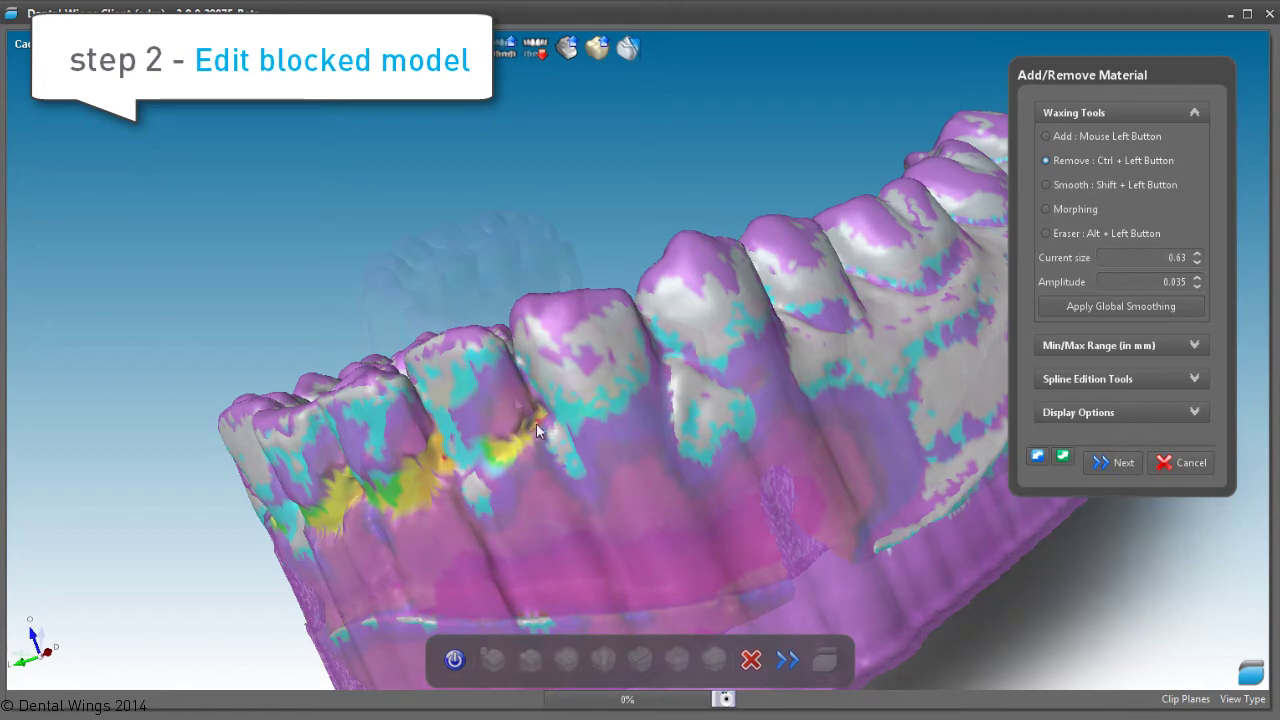
right_click_drag(536, 423, 966, 392)
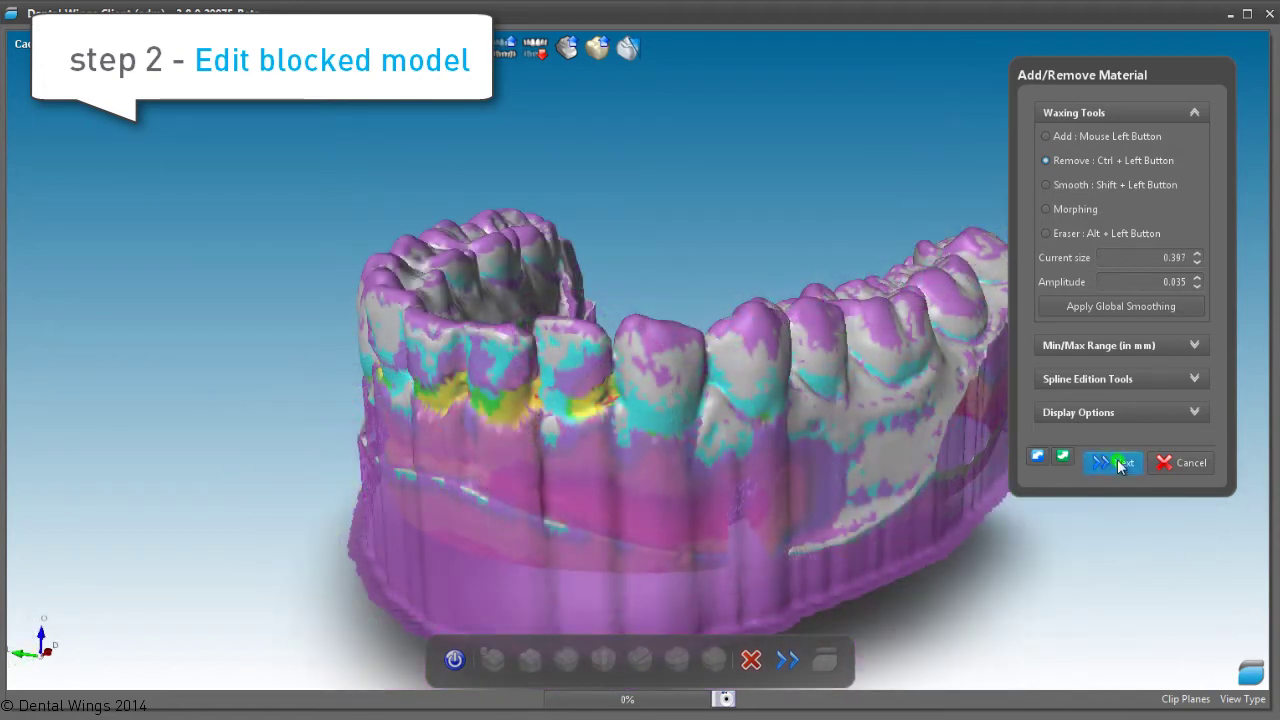
left_click(1118, 465)
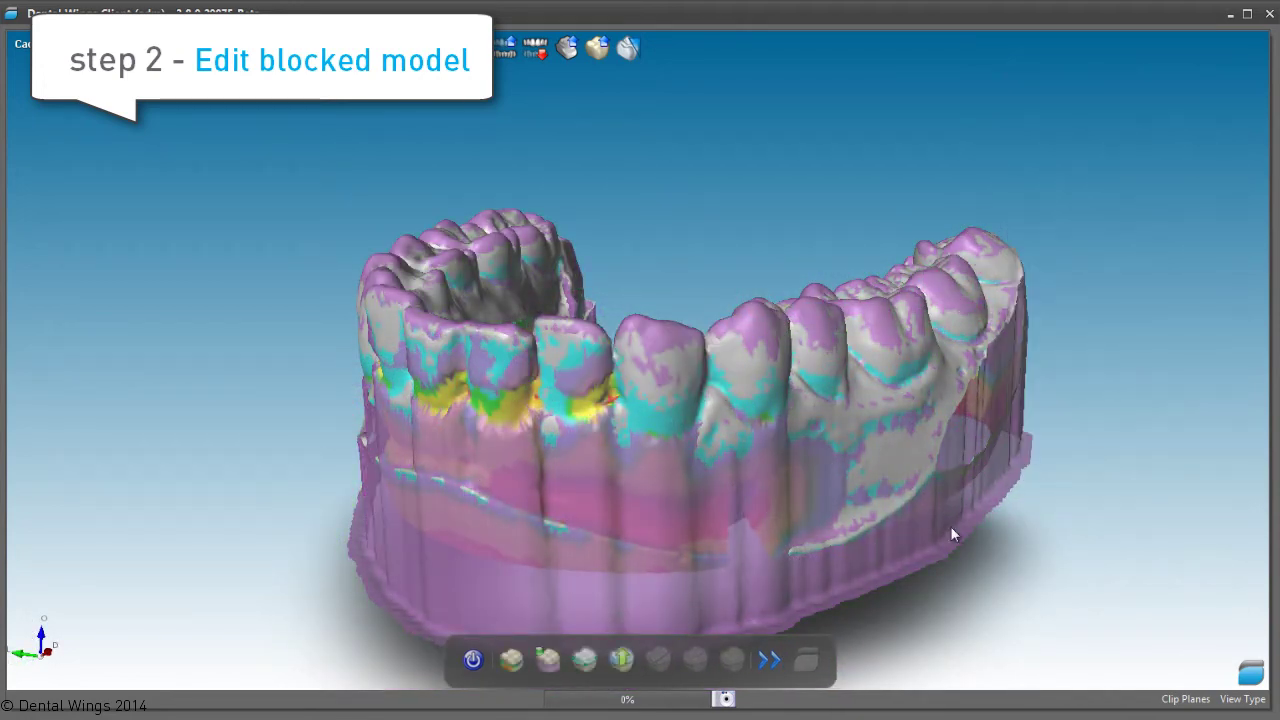
Start the bite splint contour line on the back tooth and trace it along the teeth
left_click(584, 664)
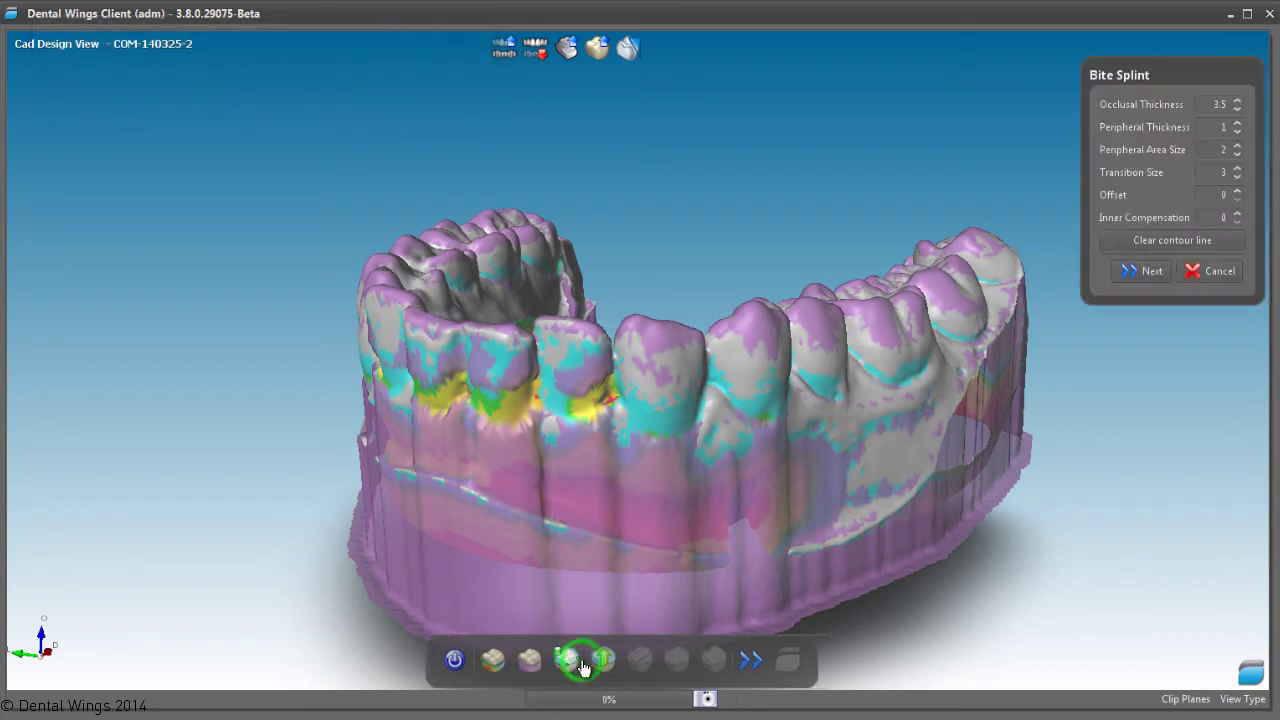
mouse_move(507, 484)
right_mouse_down()
mouse_move(780, 429)
mouse_move(741, 397)
right_mouse_up()
mouse_move(698, 244)
right_mouse_down()
mouse_move(729, 277)
mouse_move(529, 357)
mouse_move(594, 366)
mouse_move(358, 372)
right_mouse_up()
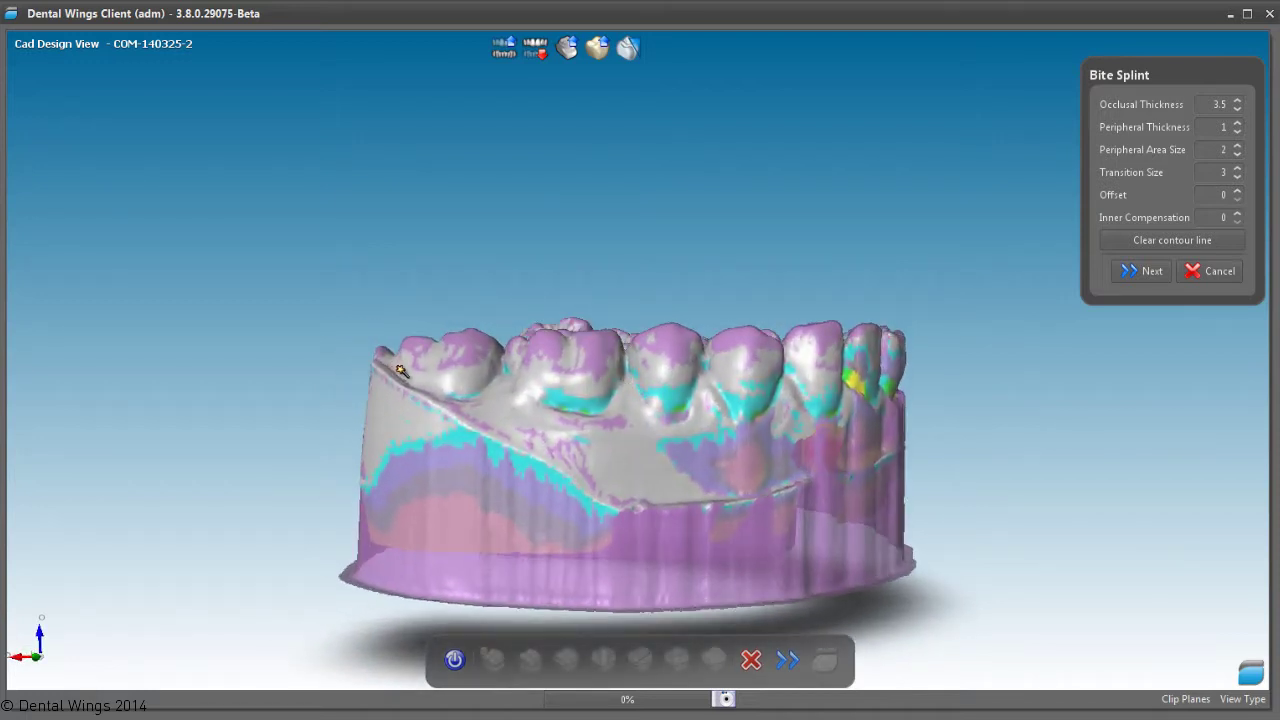
left_click(457, 381)
mouse_move(510, 371)
left_mouse_down()
mouse_move(606, 406)
mouse_move(634, 383)
mouse_move(646, 400)
mouse_move(686, 406)
mouse_move(703, 383)
mouse_move(720, 394)
left_mouse_up()
Extend the contour line along the opposite molars and close it around the last molar
mouse_move(720, 394)
right_mouse_down()
mouse_move(737, 406)
mouse_move(463, 414)
mouse_move(420, 374)
right_mouse_up()
left_click_drag(345, 335, 271, 329)
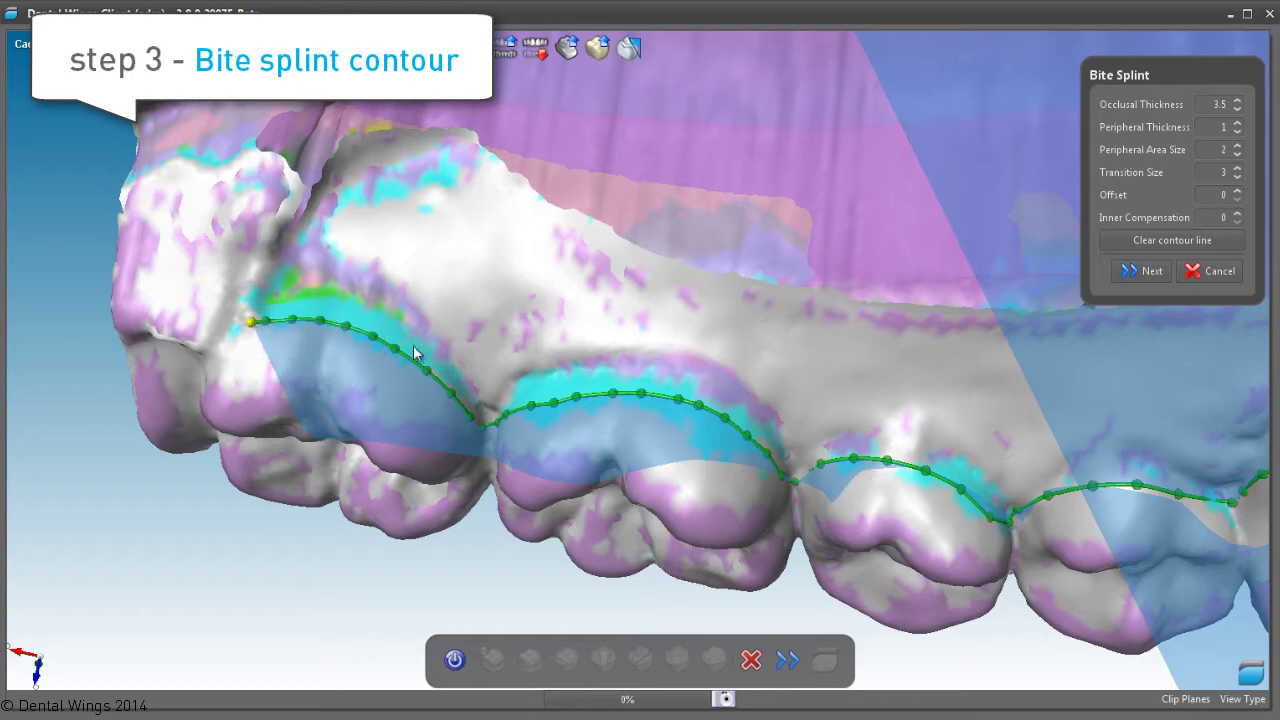
mouse_move(414, 349)
right_mouse_down()
mouse_move(394, 300)
mouse_move(418, 267)
mouse_move(573, 244)
right_mouse_up()
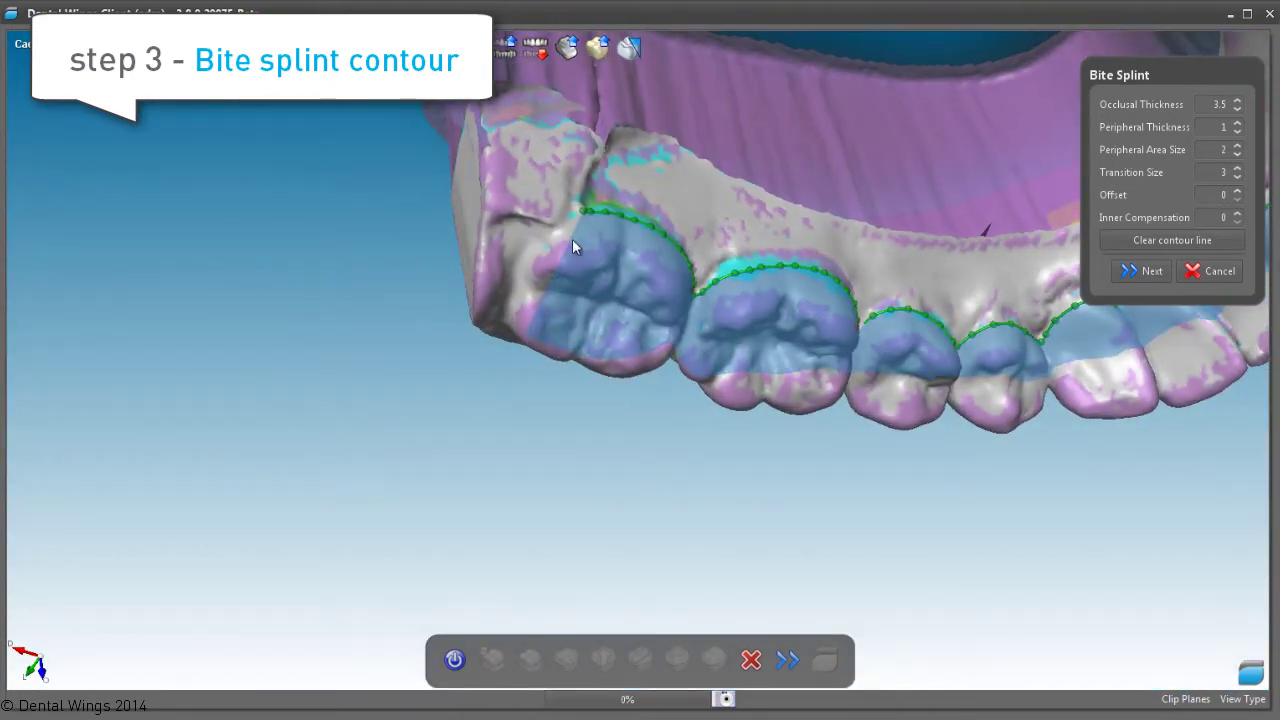
left_click_drag(542, 243, 512, 281)
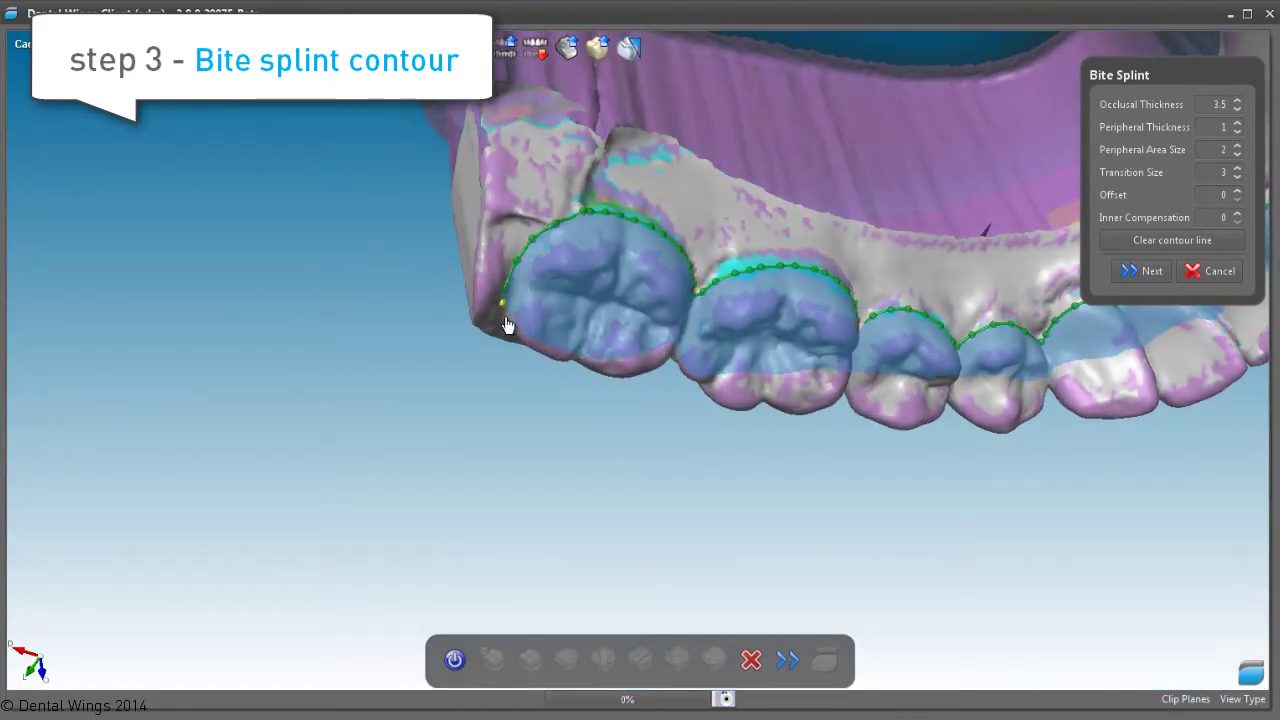
mouse_move(578, 355)
right_mouse_down()
mouse_move(595, 232)
mouse_move(540, 111)
right_mouse_up()
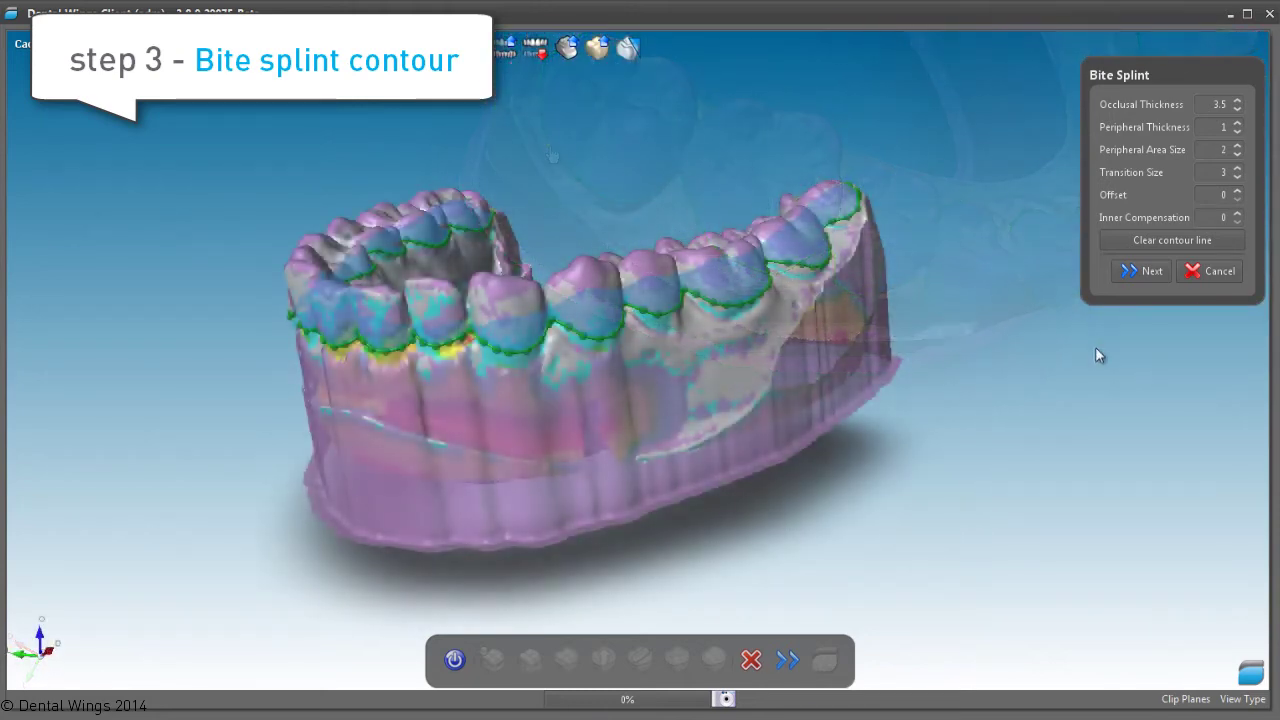
Generate the splint, inspect it from above, and open the Virtual Articulator with upper dynamic surface updating on
left_click(1143, 271)
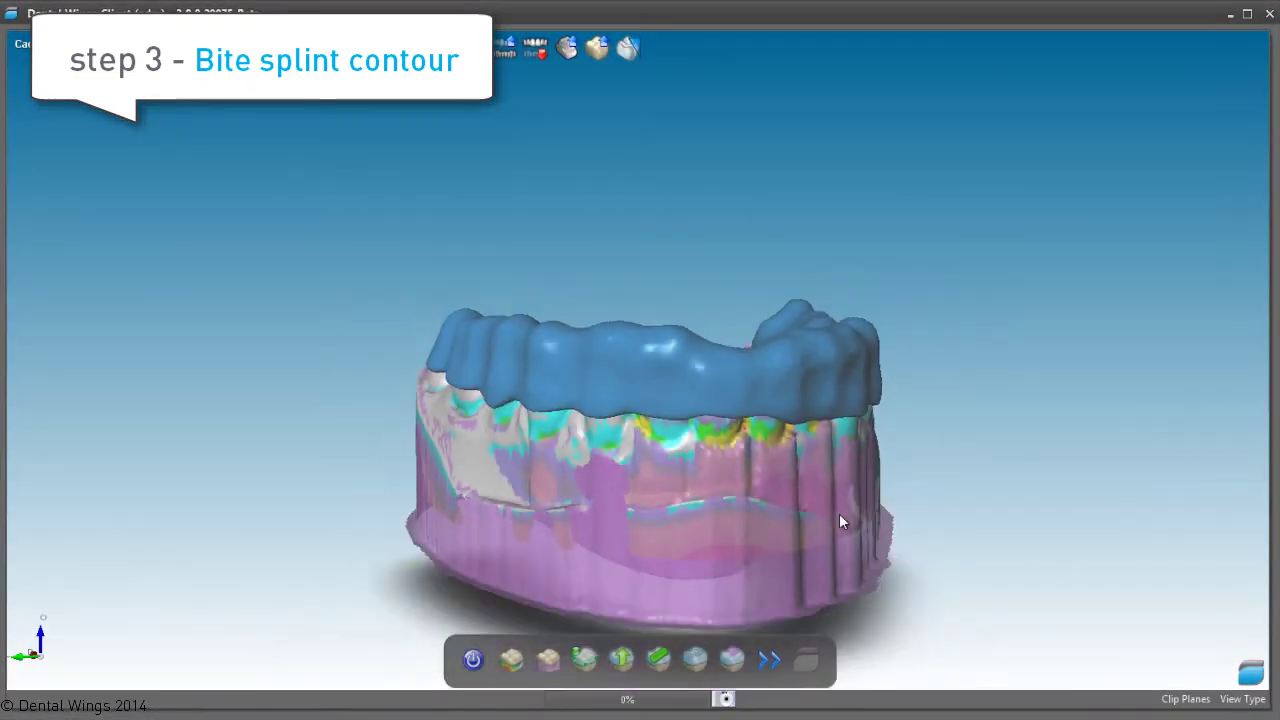
scroll(839, 513, "down", 2)
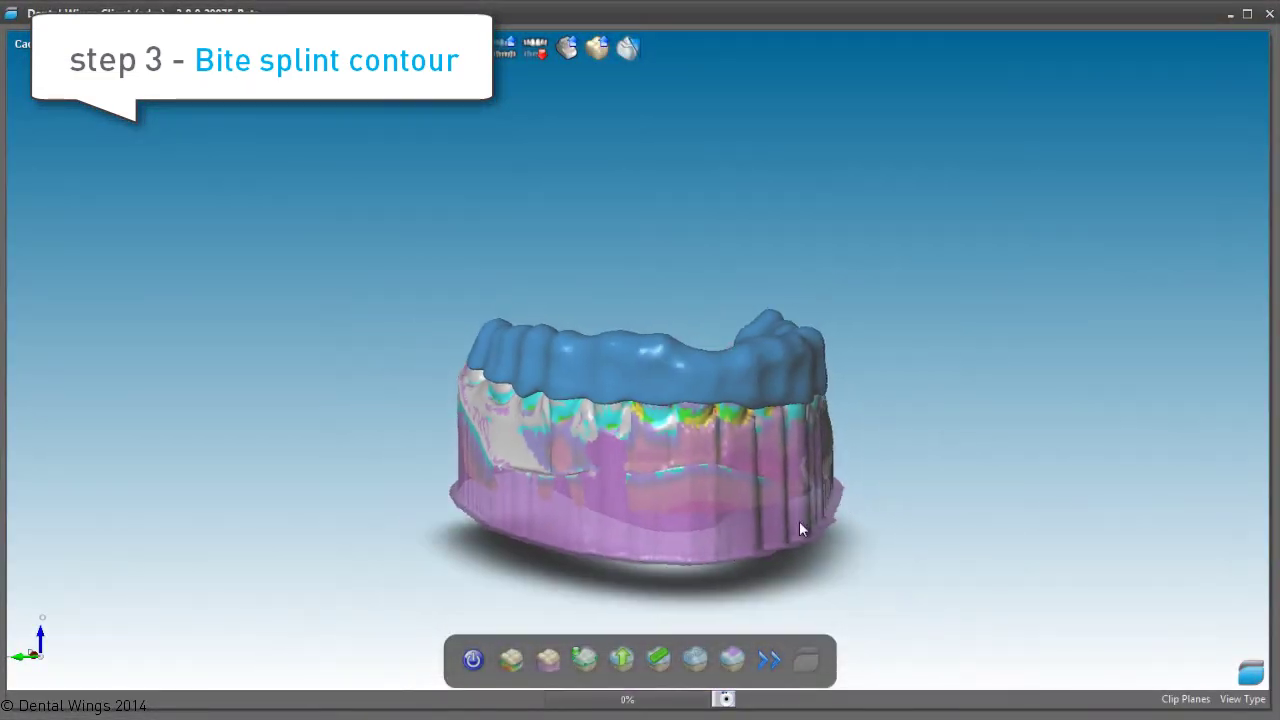
right_click_drag(799, 521, 784, 574)
right_click_drag(757, 438, 785, 528)
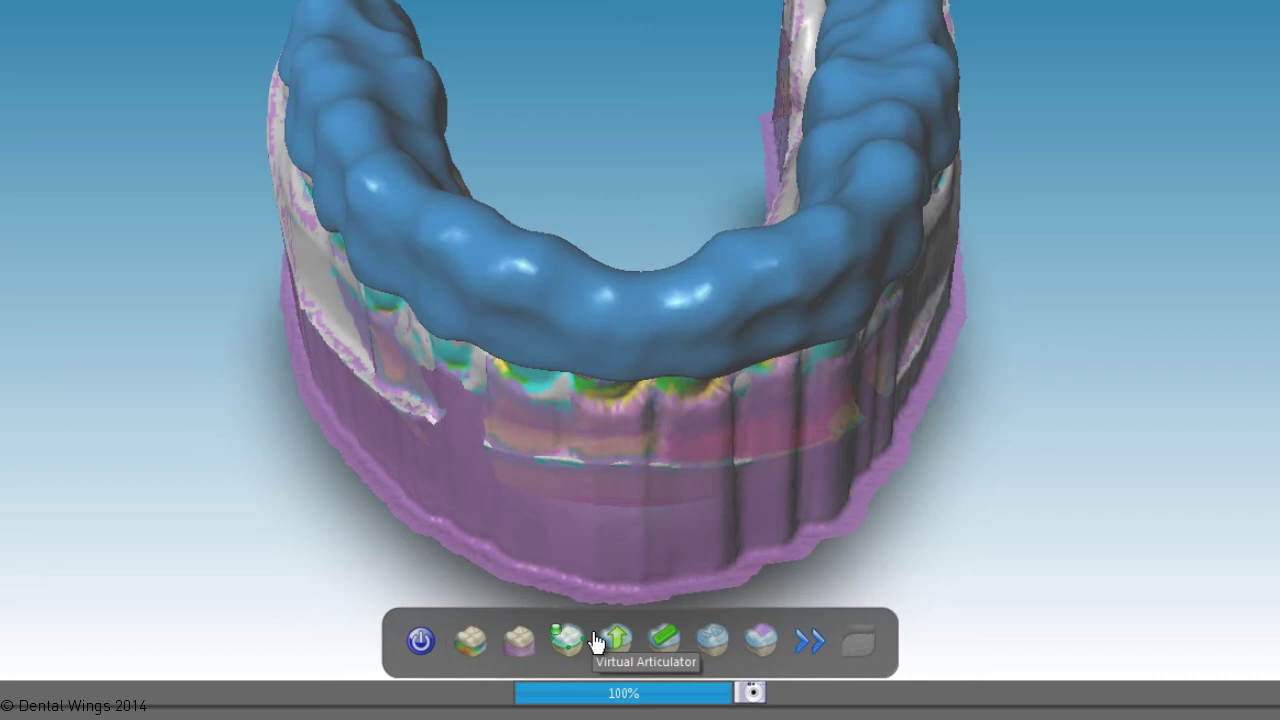
left_click(610, 649)
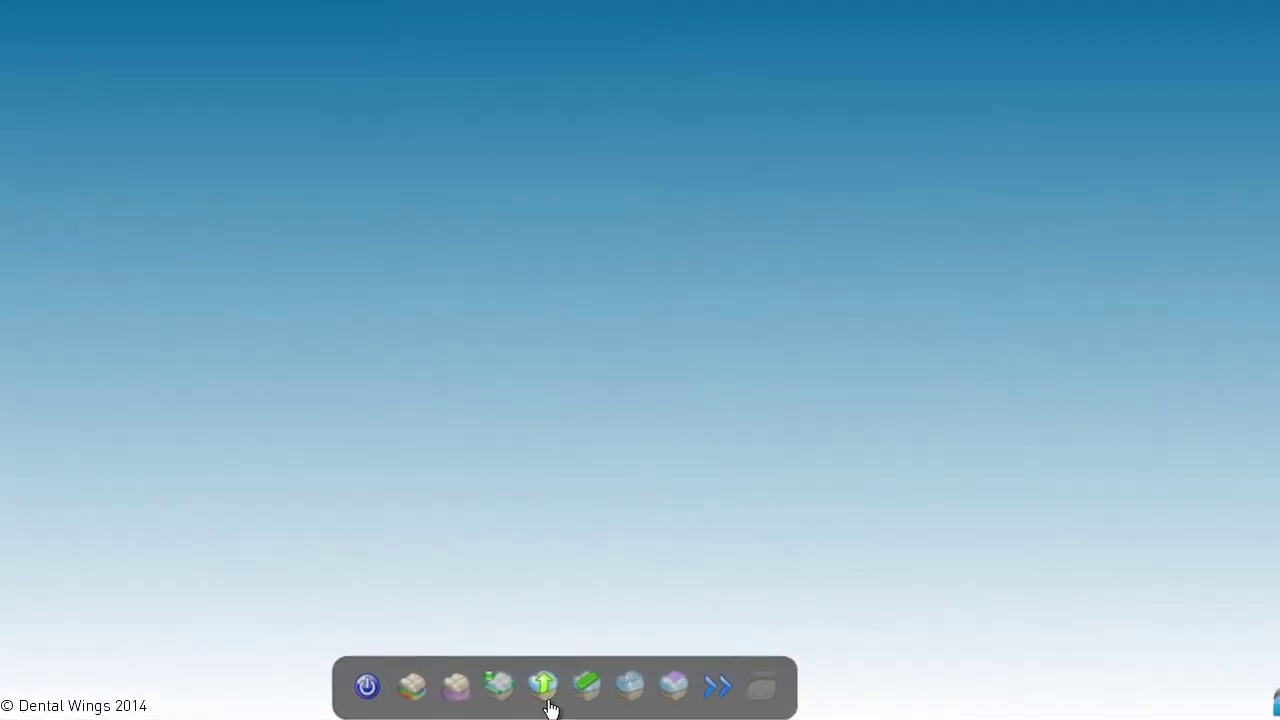
left_click(1195, 309)
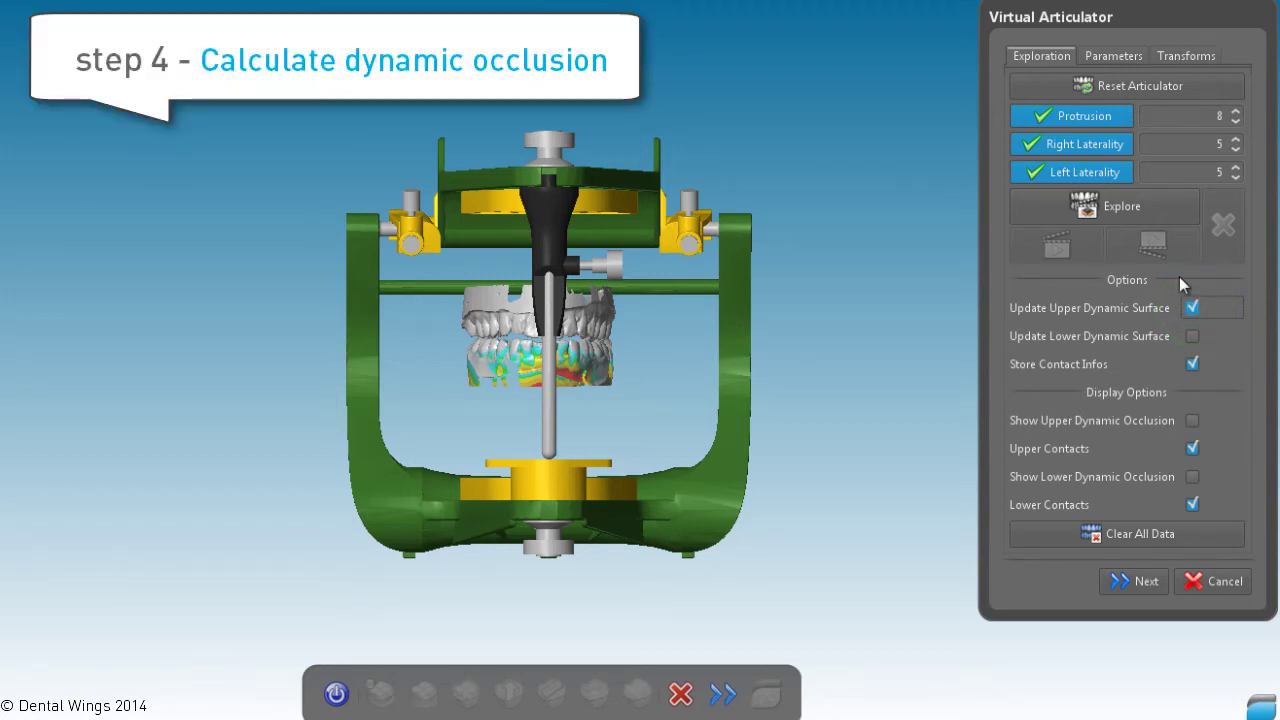
Set the articulator's incisal height to -2.5 in the Parameters tab
left_click(1106, 56)
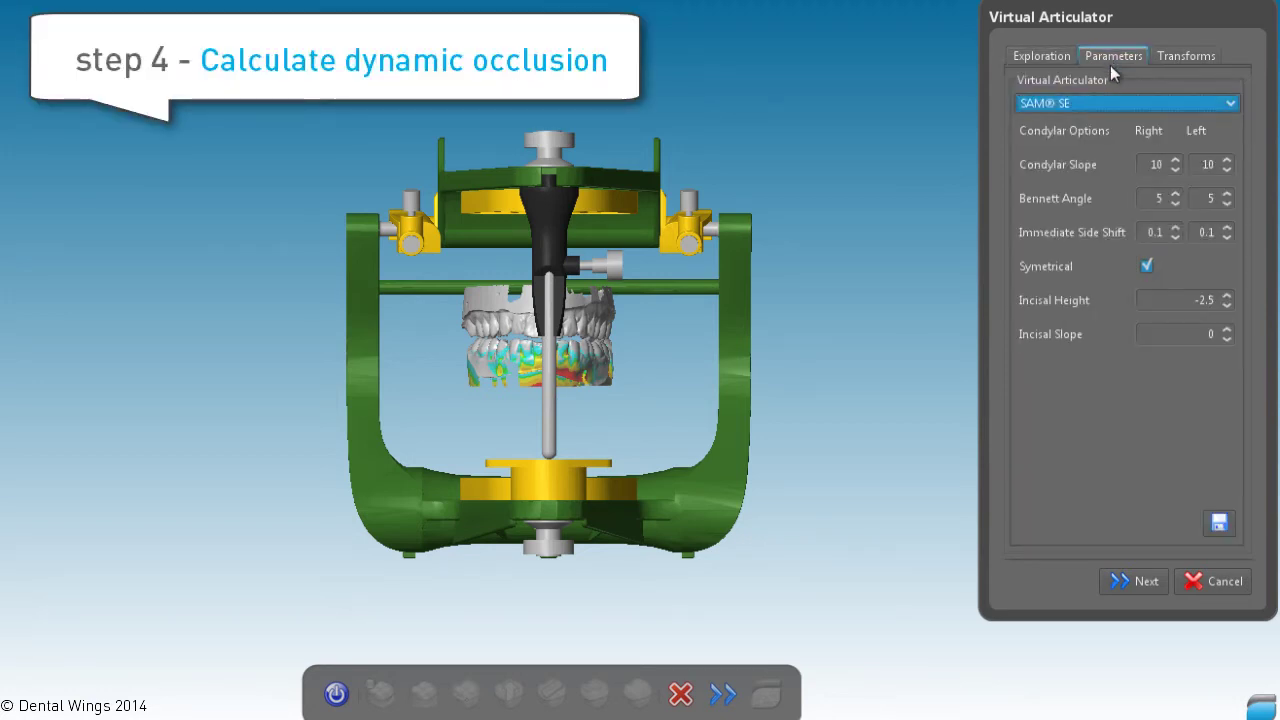
scroll(583, 365, "up", 3)
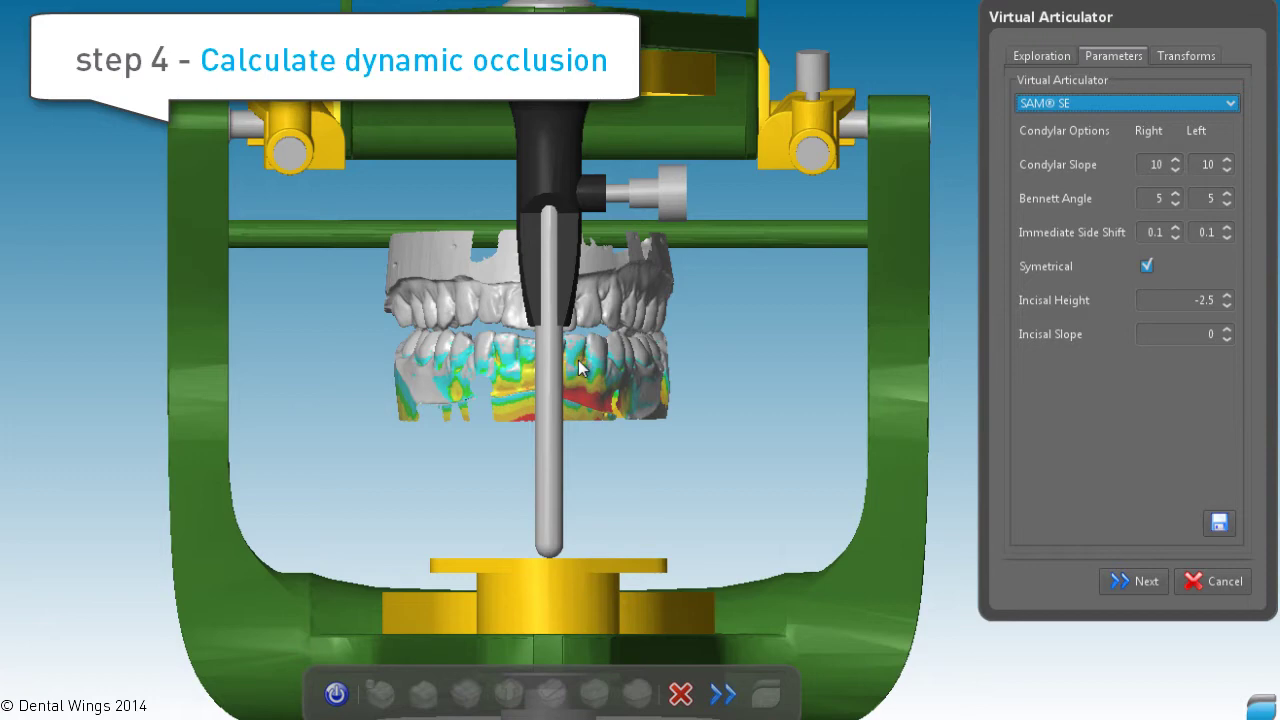
scroll(570, 381, "up", 3)
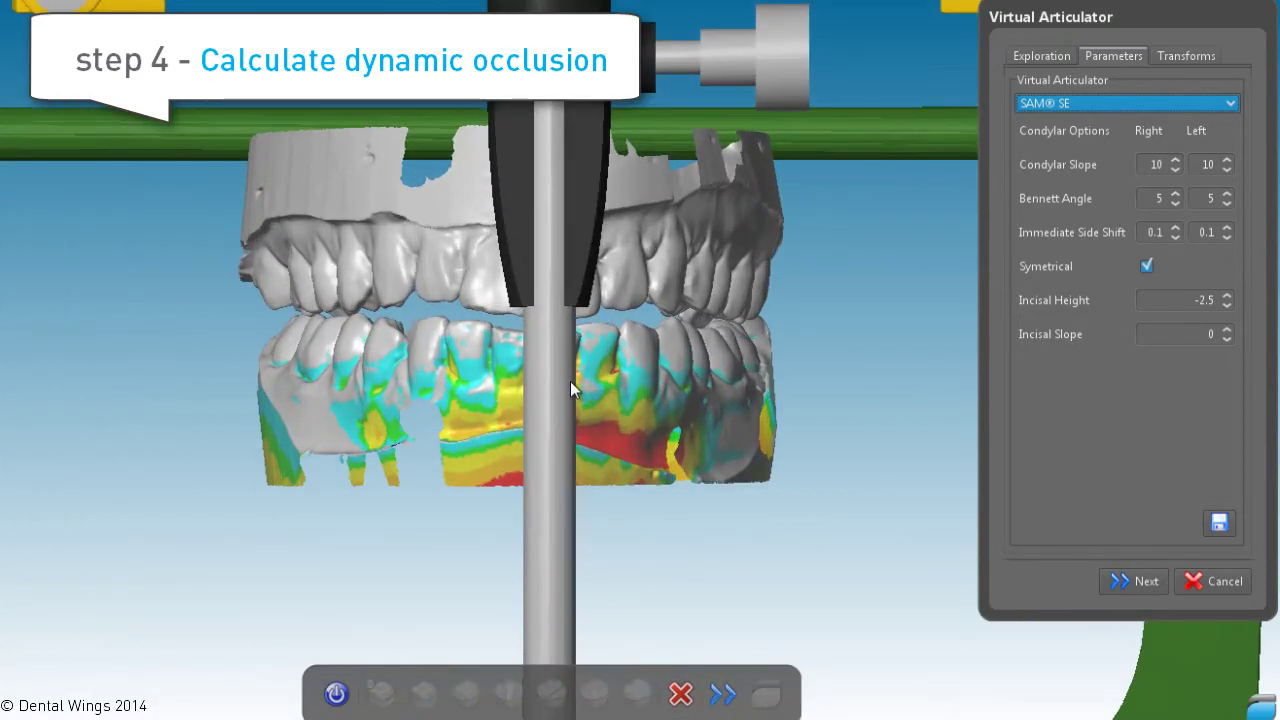
left_click(1227, 295)
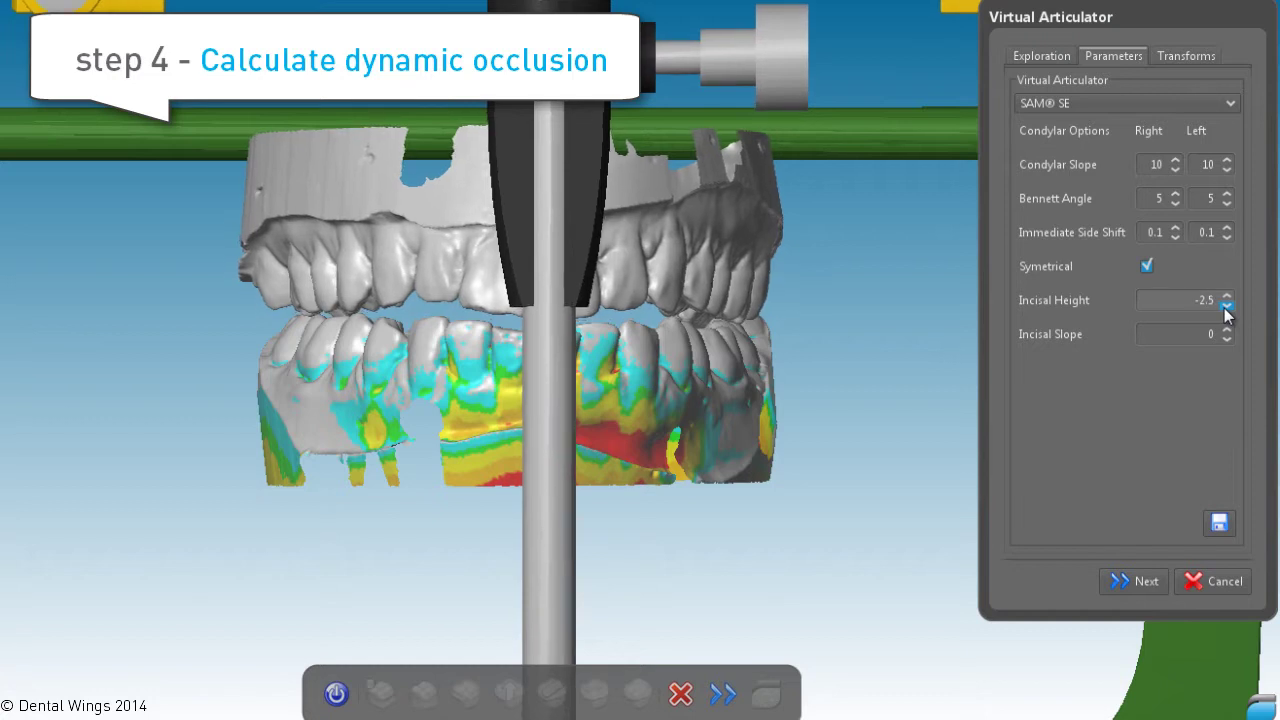
left_click(1226, 305)
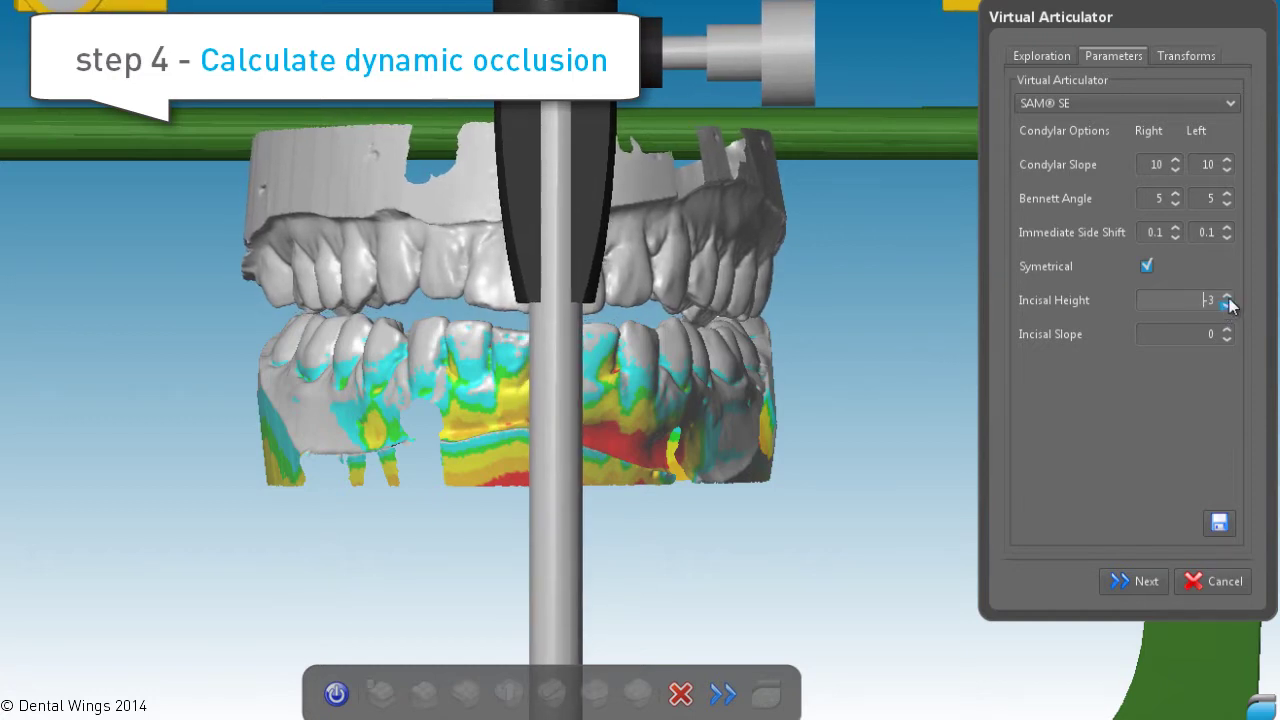
left_click(1227, 298)
Run the dynamic occlusion exploration and accept the articulator results
left_click(1027, 57)
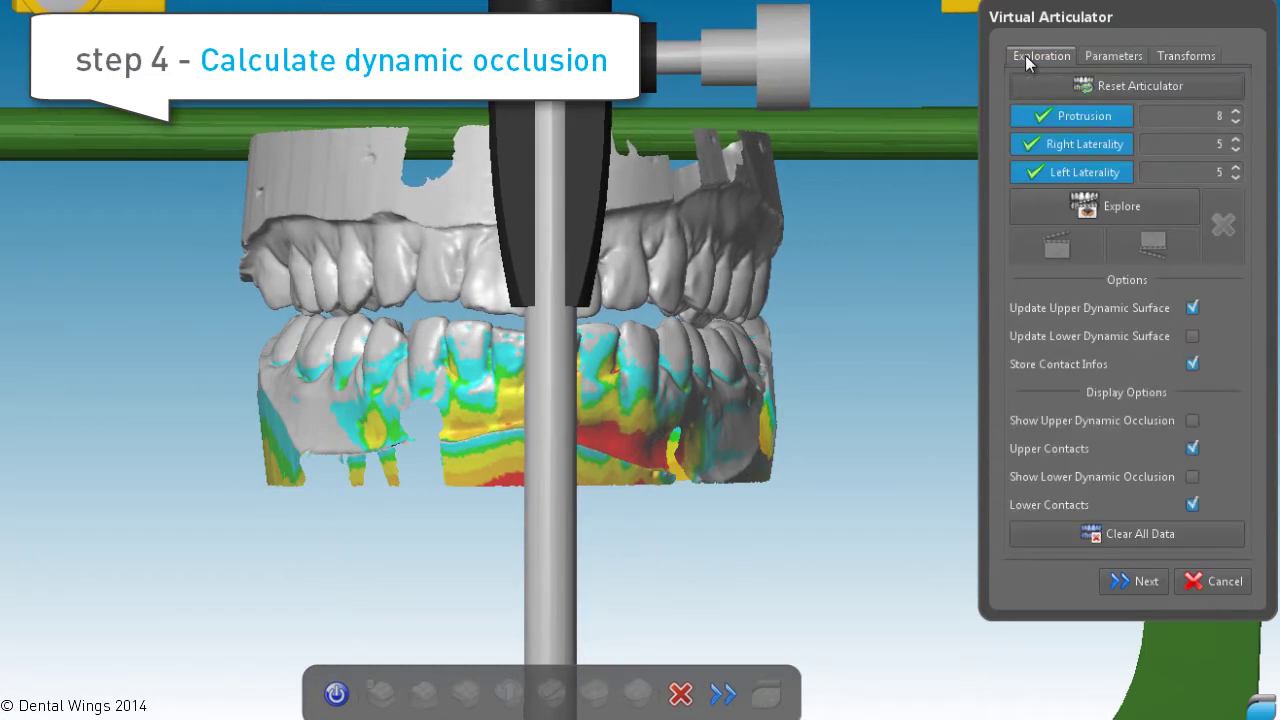
left_click(1125, 207)
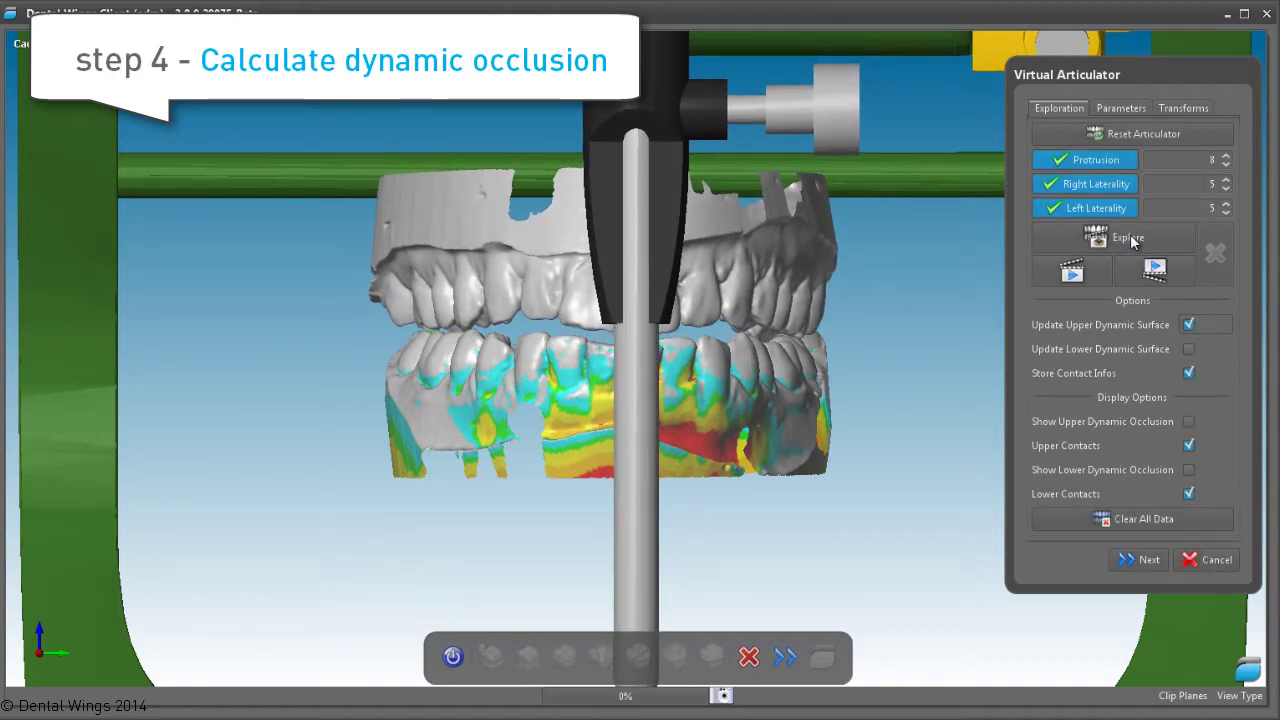
left_click(1147, 558)
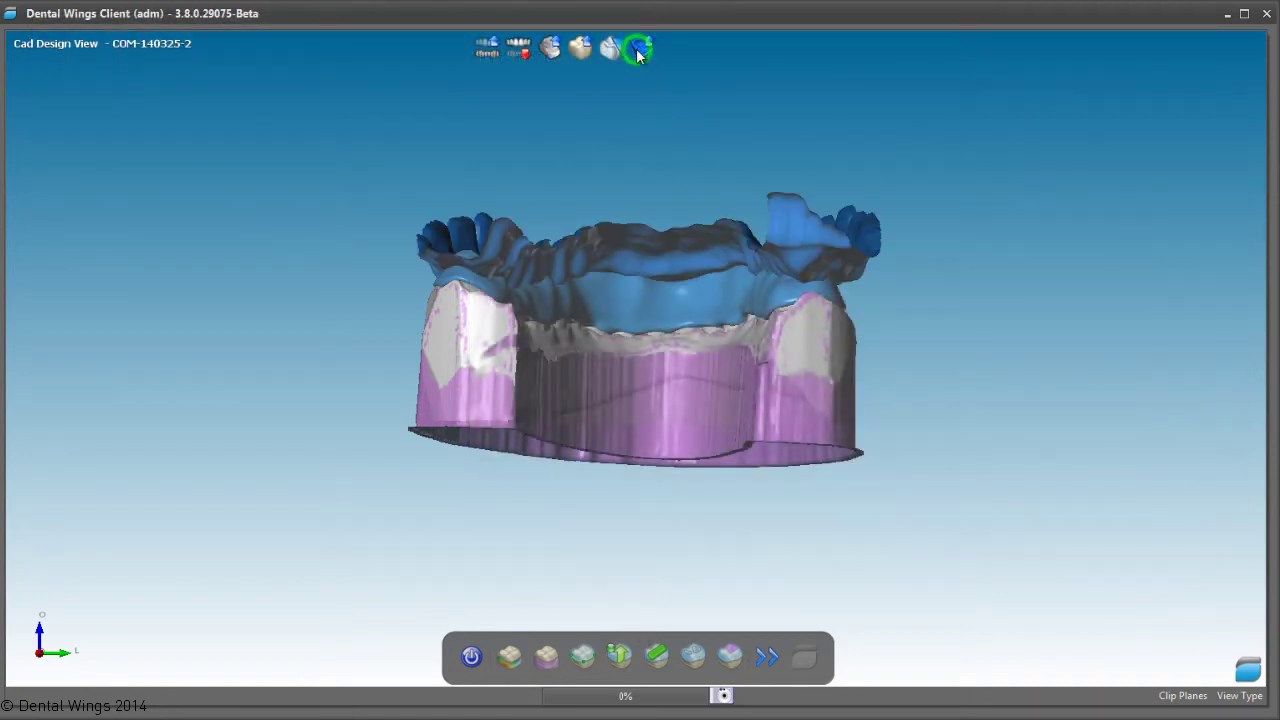
From an occlusal view, strip the occlusion interference from the blue appliance, check it, and begin Add/Remove Material
left_click(638, 50)
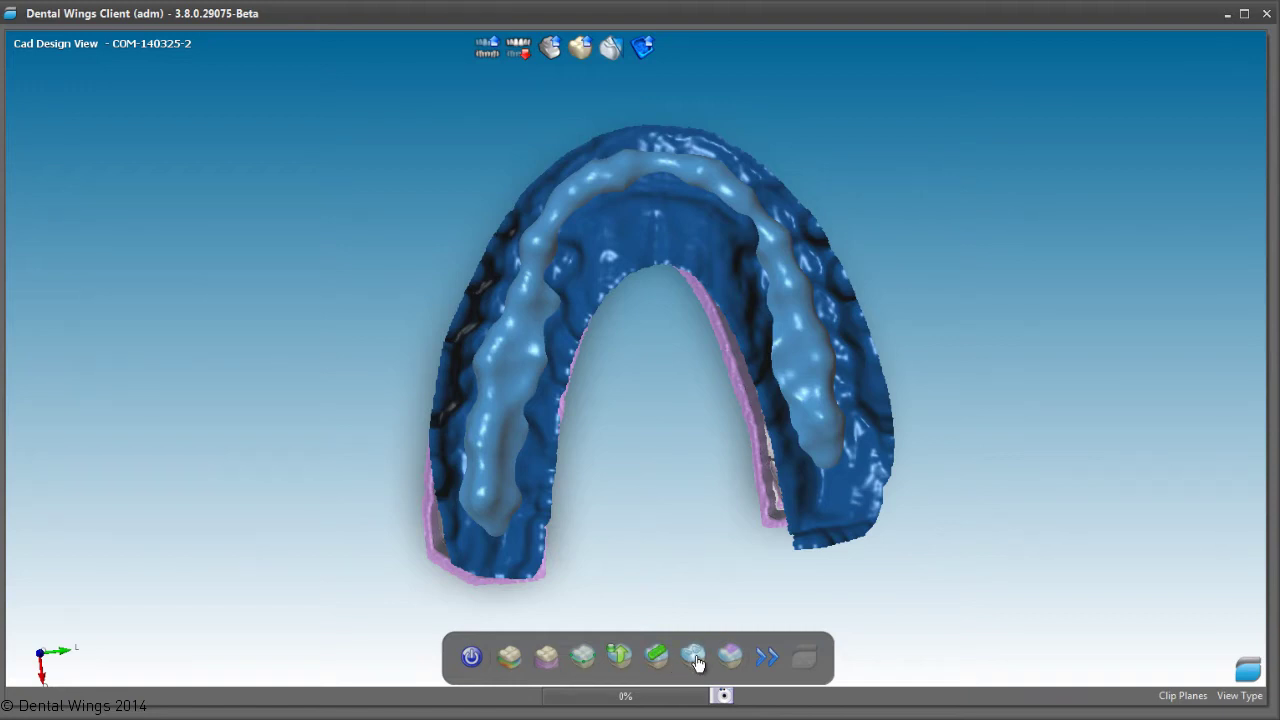
left_click(695, 657)
left_click(674, 391)
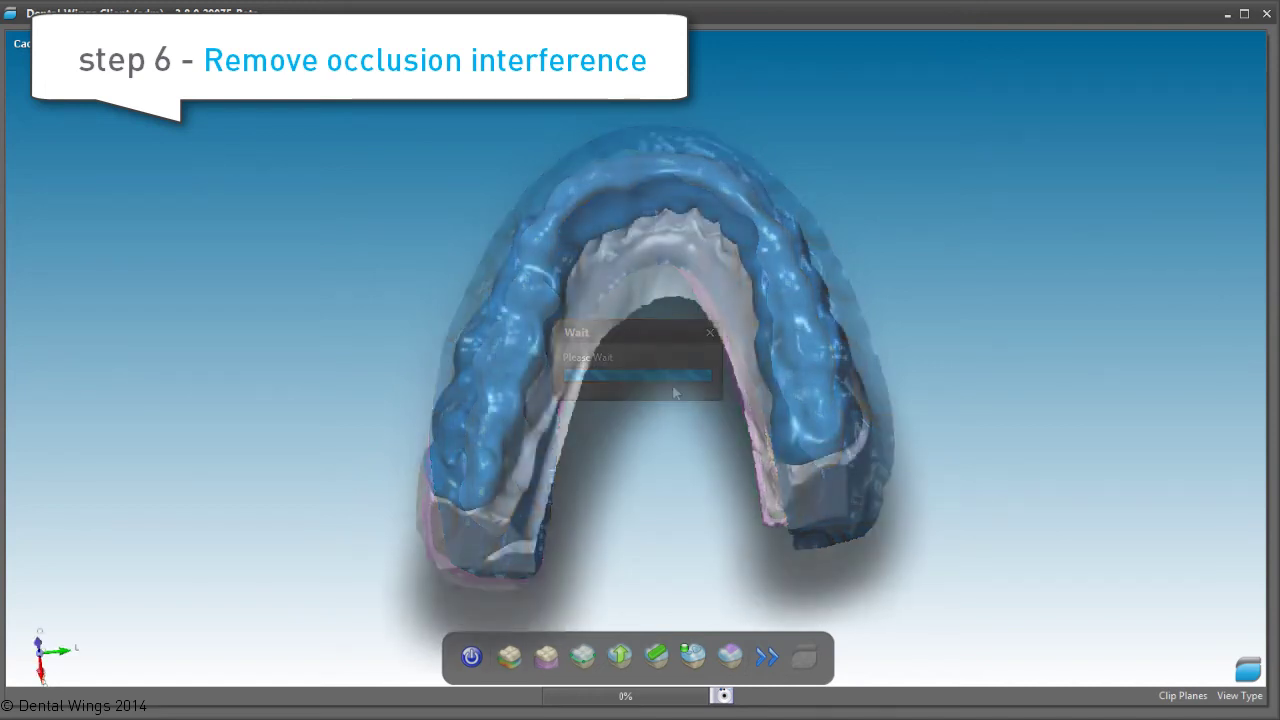
mouse_move(663, 594)
left_mouse_down()
mouse_move(640, 500)
mouse_move(643, 586)
mouse_move(640, 334)
mouse_move(655, 230)
mouse_move(416, 292)
mouse_move(208, 305)
mouse_move(603, 332)
mouse_move(346, 378)
mouse_move(354, 358)
mouse_move(620, 594)
left_mouse_up()
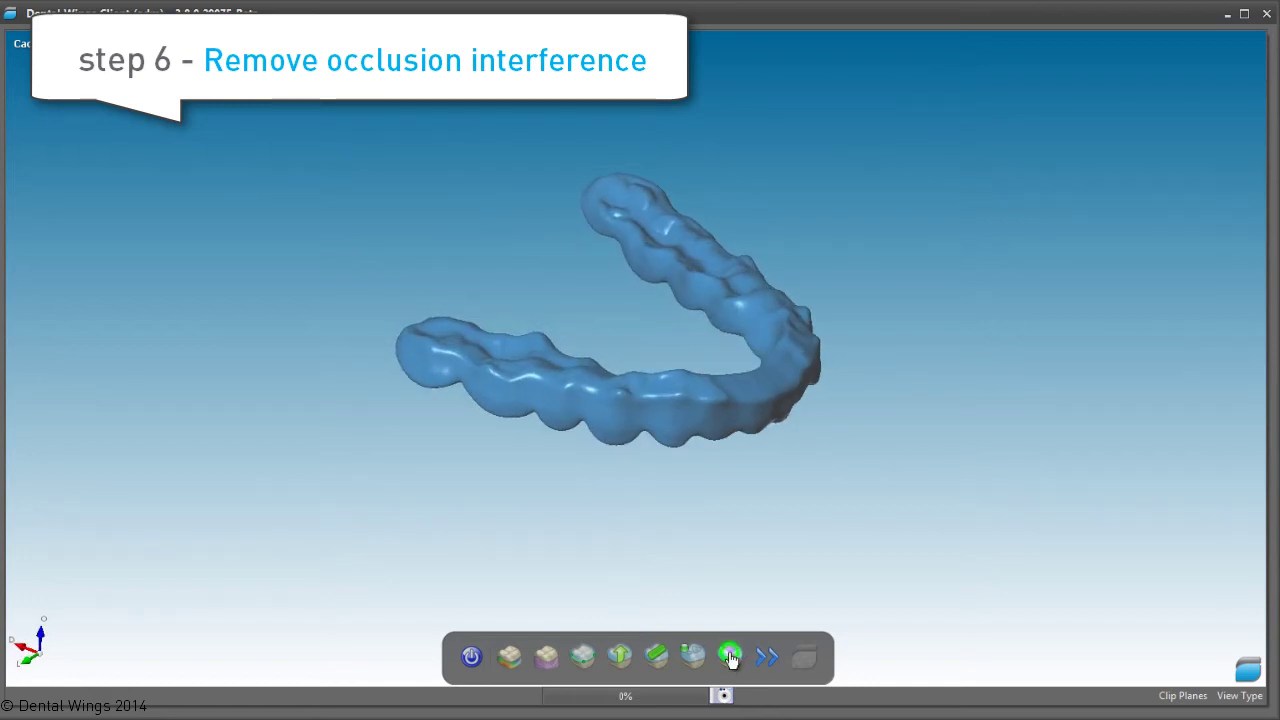
left_click(731, 657)
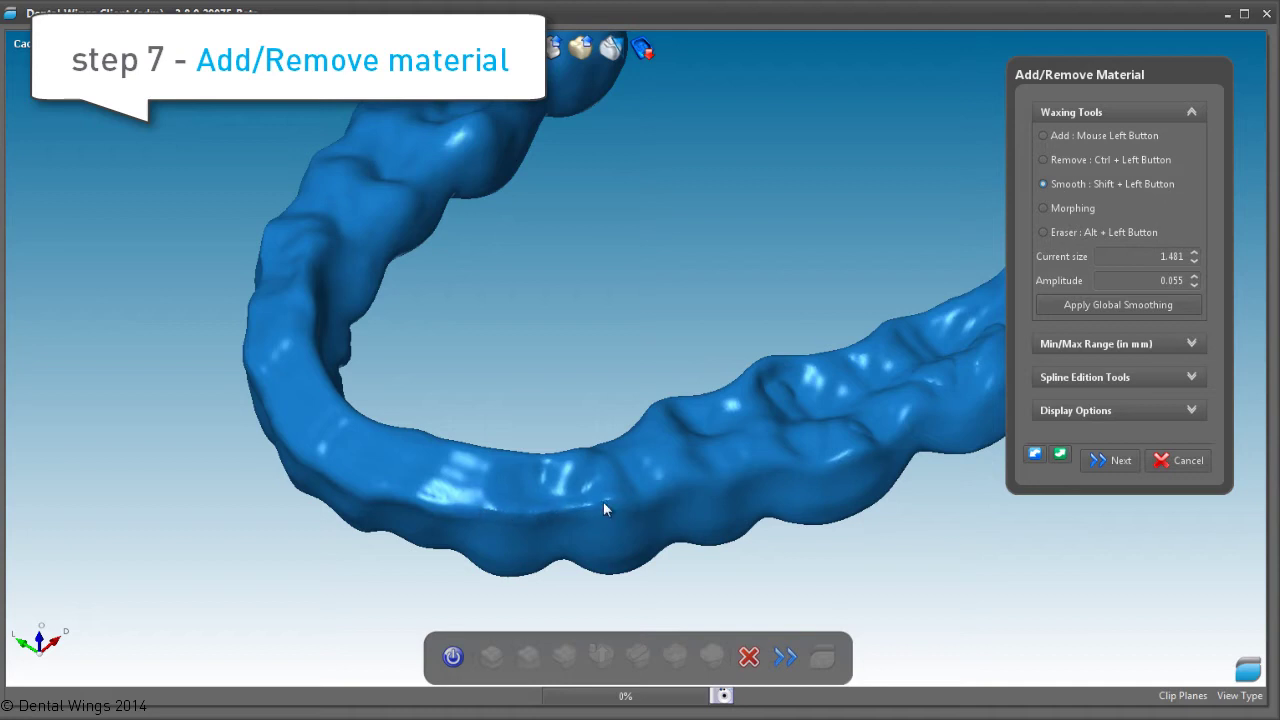
Accept the appliance without extra material changes and proceed to the STL export
right_click_drag(695, 477, 813, 442)
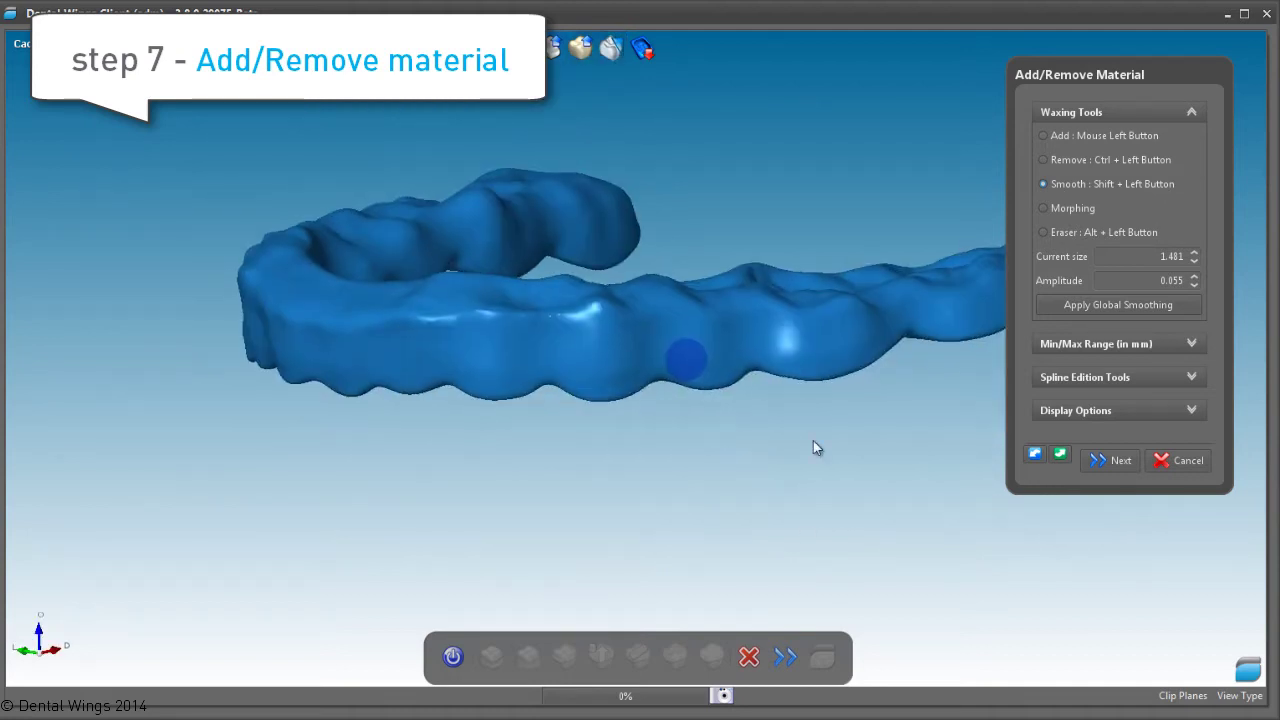
left_click(1110, 465)
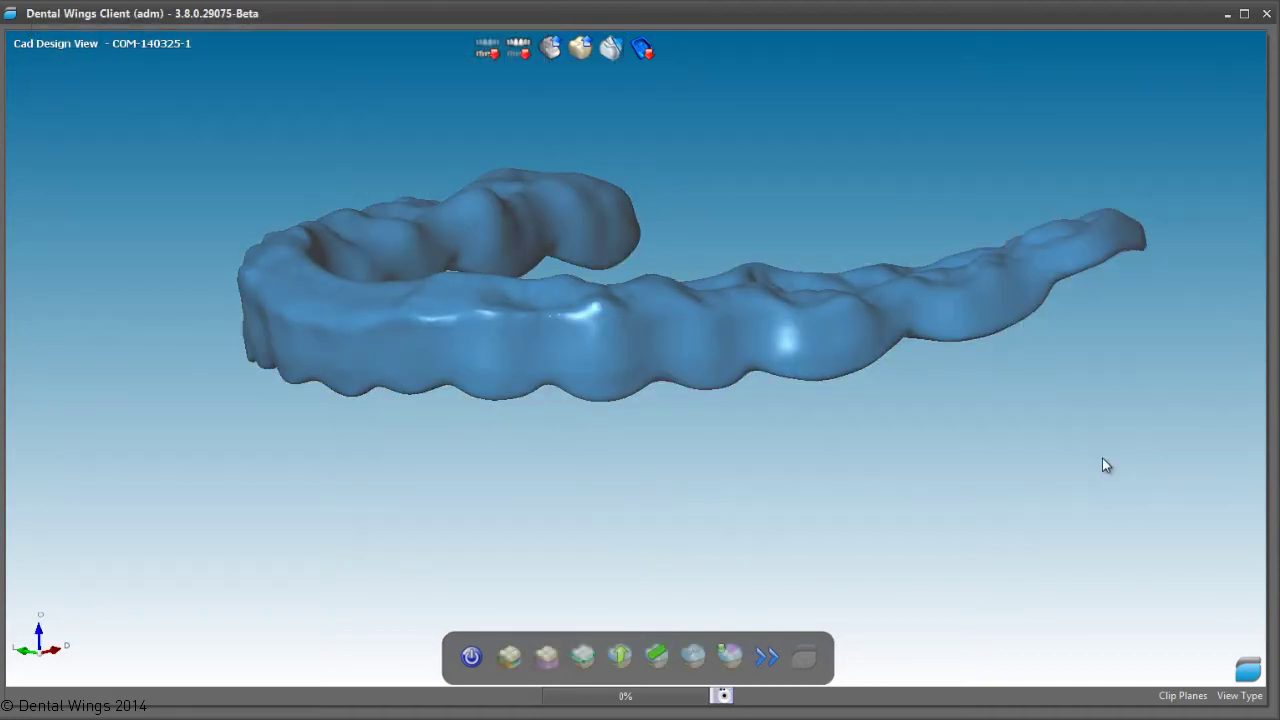
left_click(770, 658)
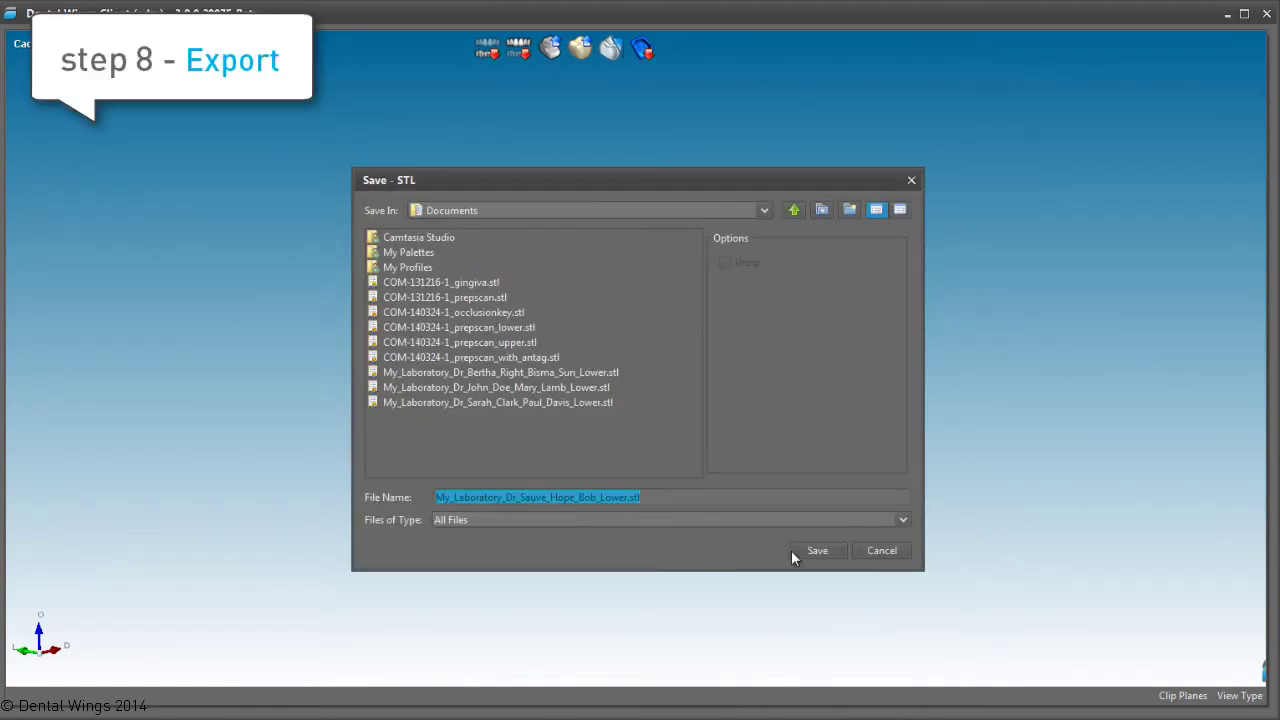
Save the splint as an STL file in Documents under its suggested name
left_click(830, 551)
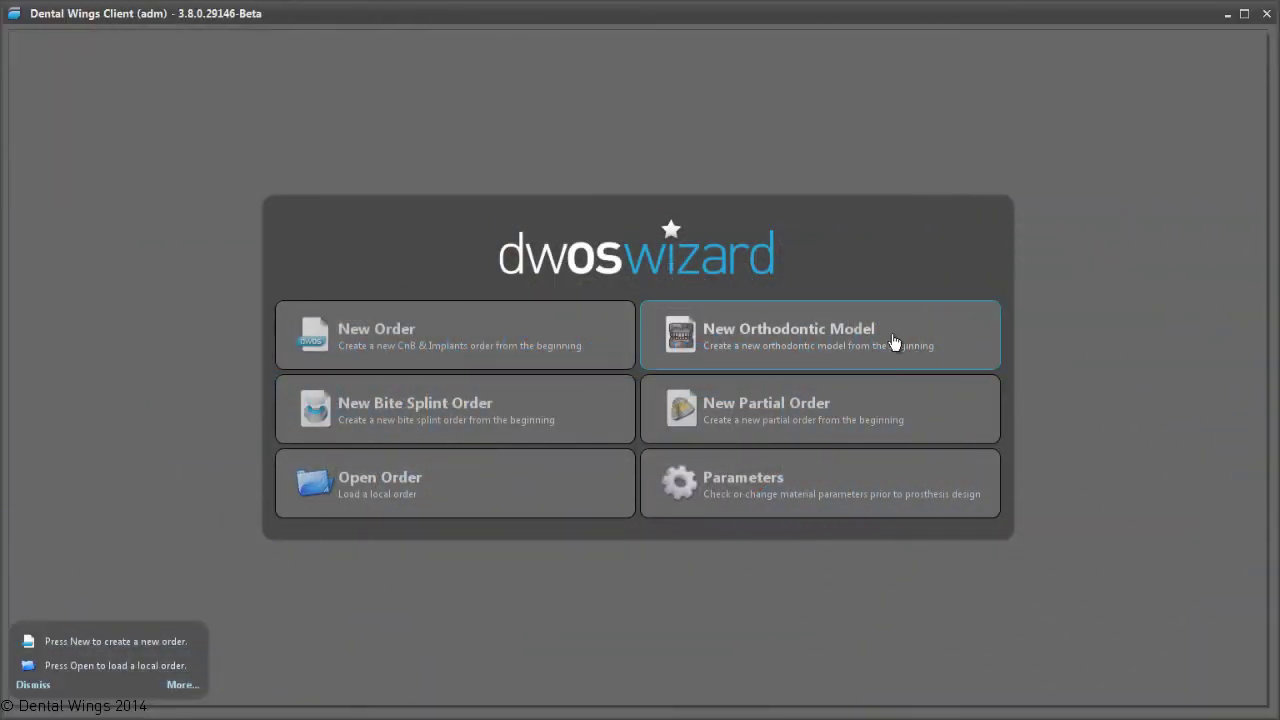
Start a new orthodontic model order with the dentist and patient filled in and the Tweed model type
left_click(860, 340)
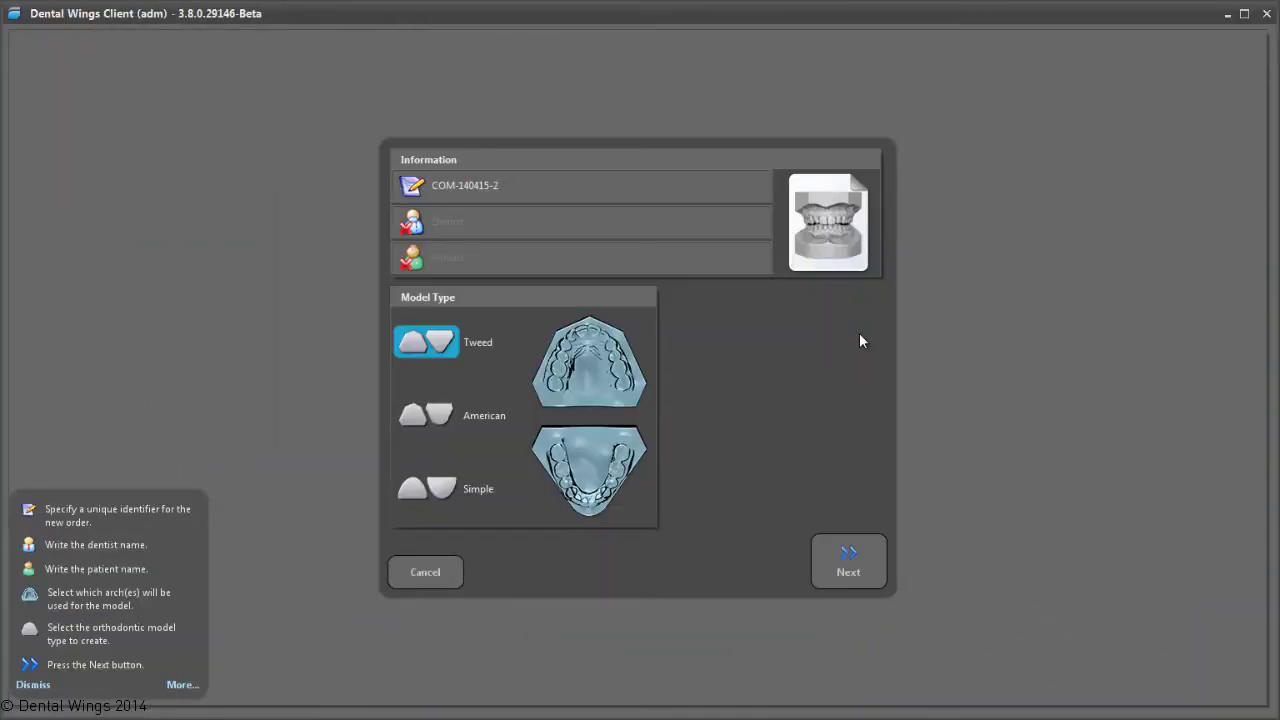
left_click(462, 221)
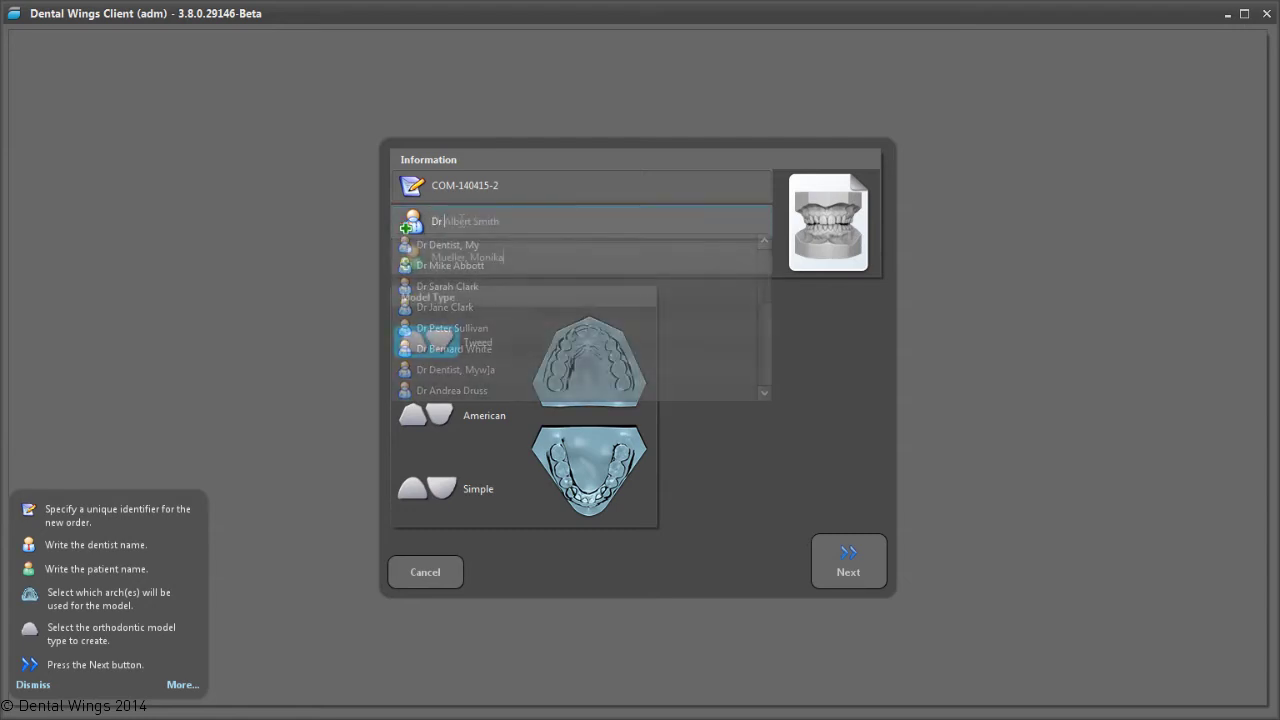
left_click(427, 414)
left_click(427, 488)
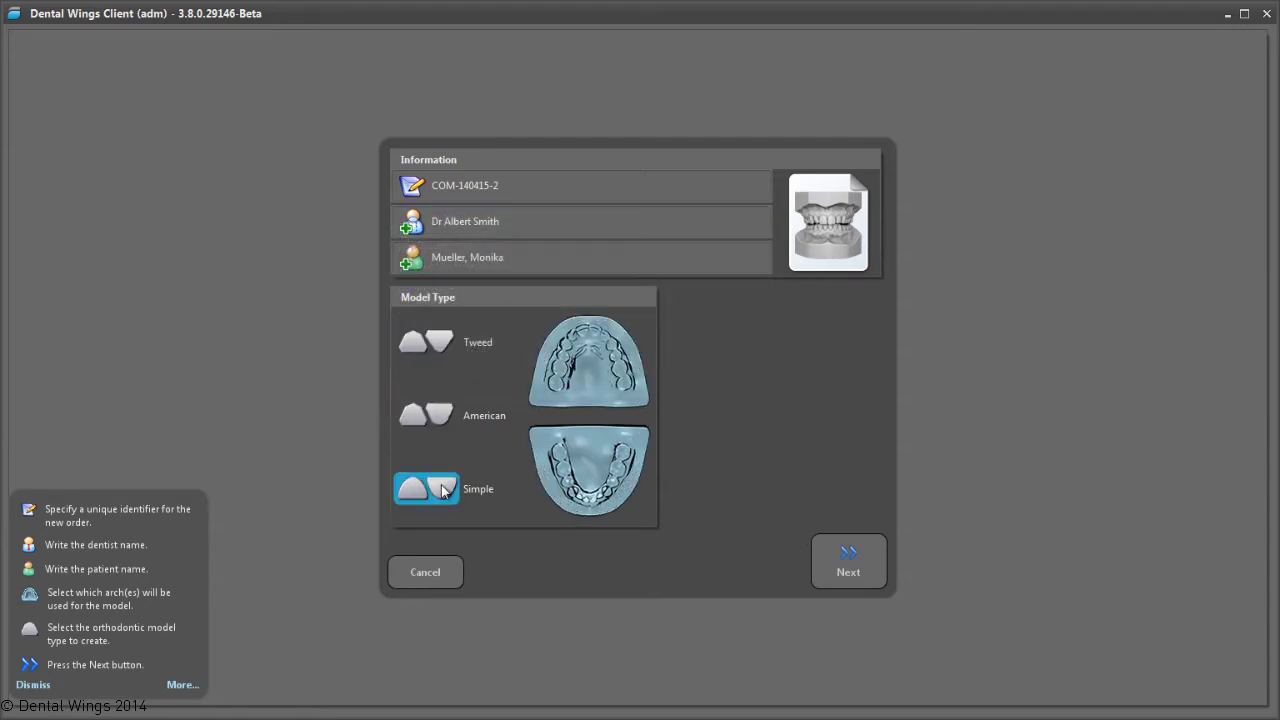
left_click(432, 340)
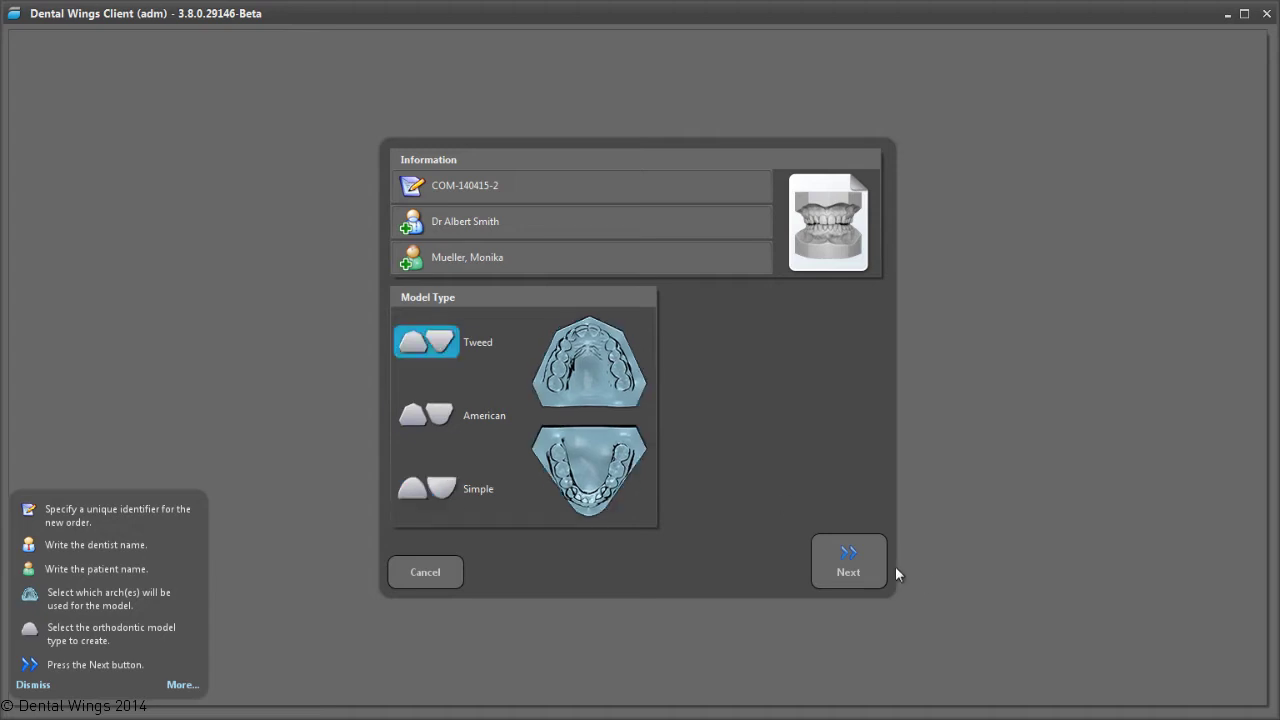
left_click(846, 560)
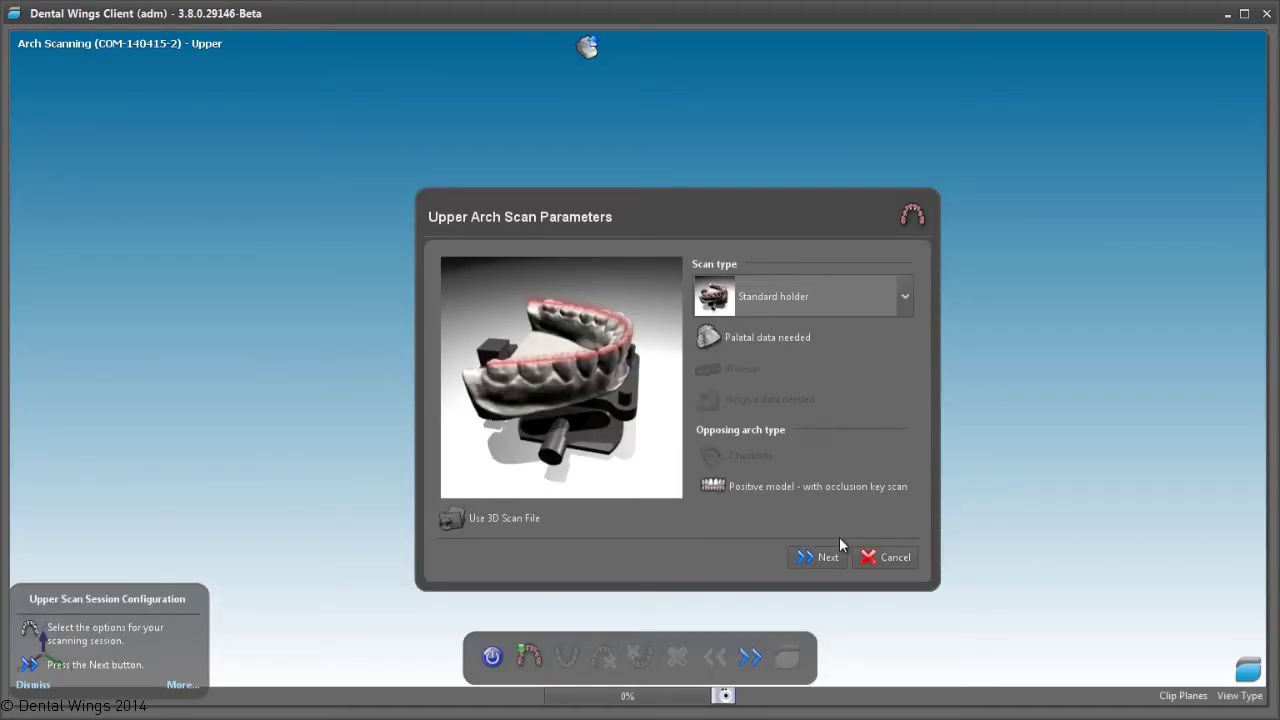
Accept the upper arch scan parameters and stretch the area of interest over the palate to the midline
left_click(830, 556)
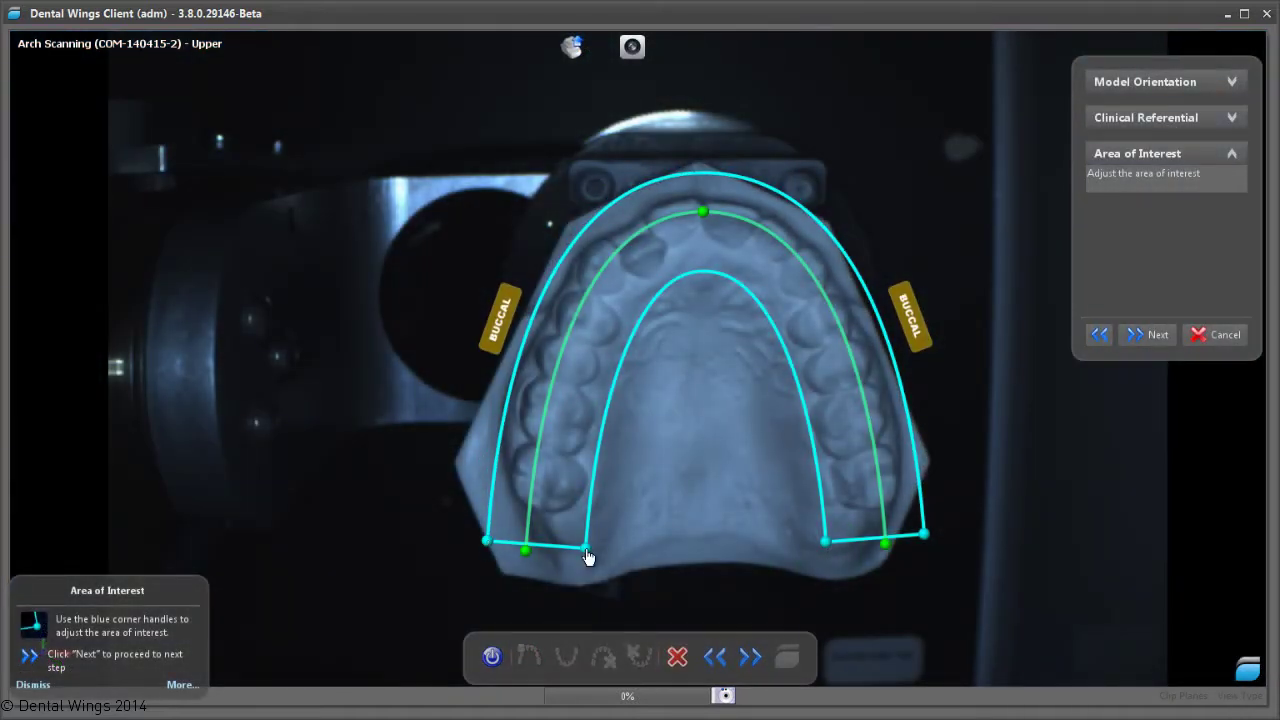
left_click_drag(587, 550, 702, 551)
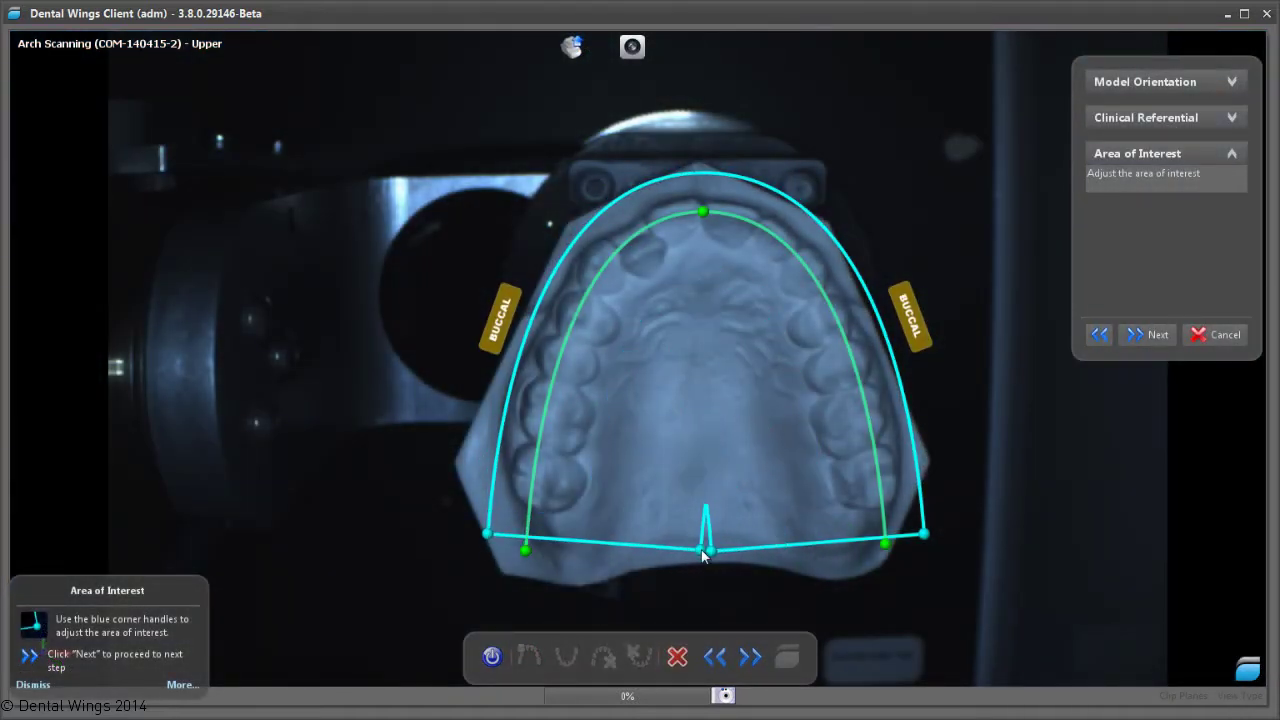
left_click_drag(703, 556, 704, 551)
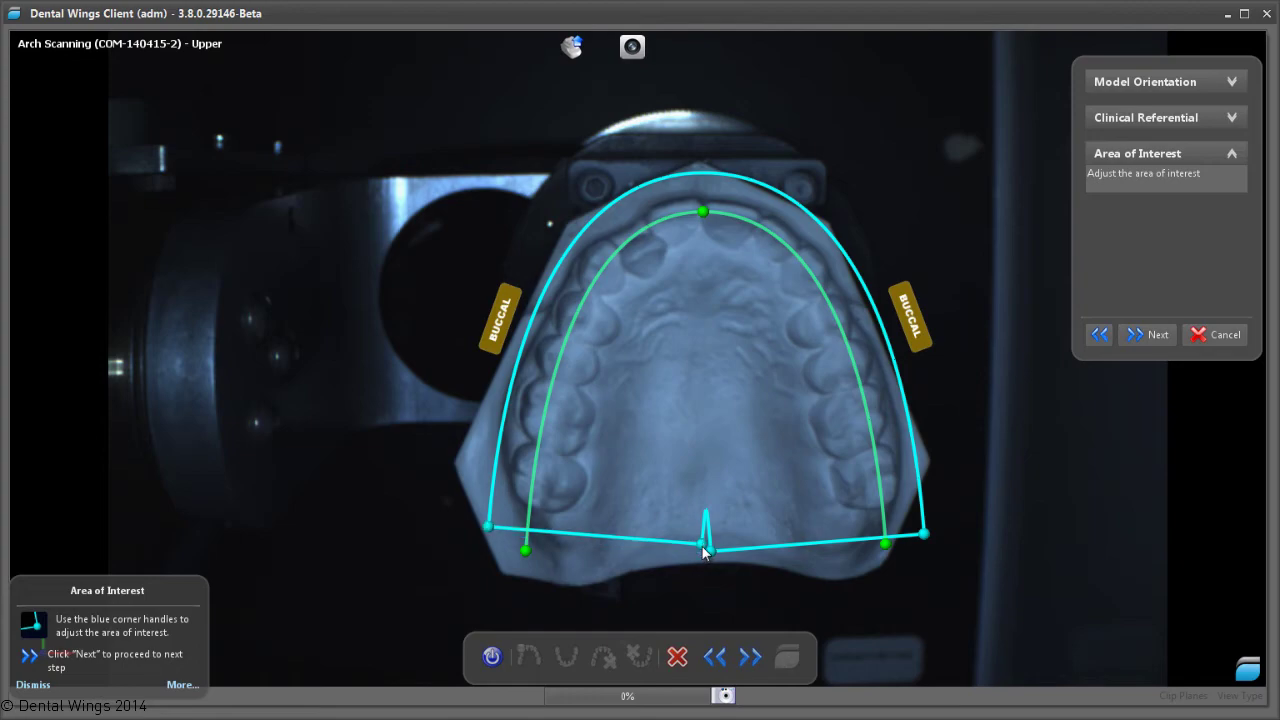
left_click(1158, 335)
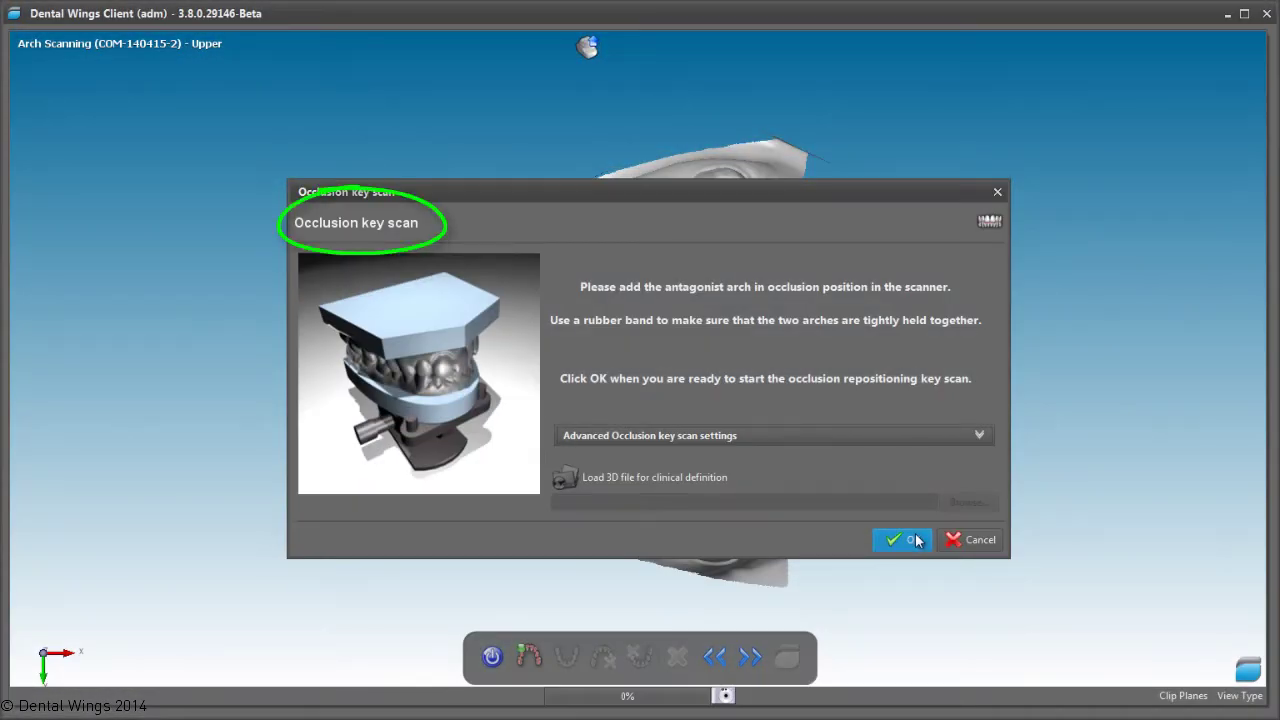
Run the occlusion key and lower arch scans, then confirm moving on to CAD design
left_click(915, 540)
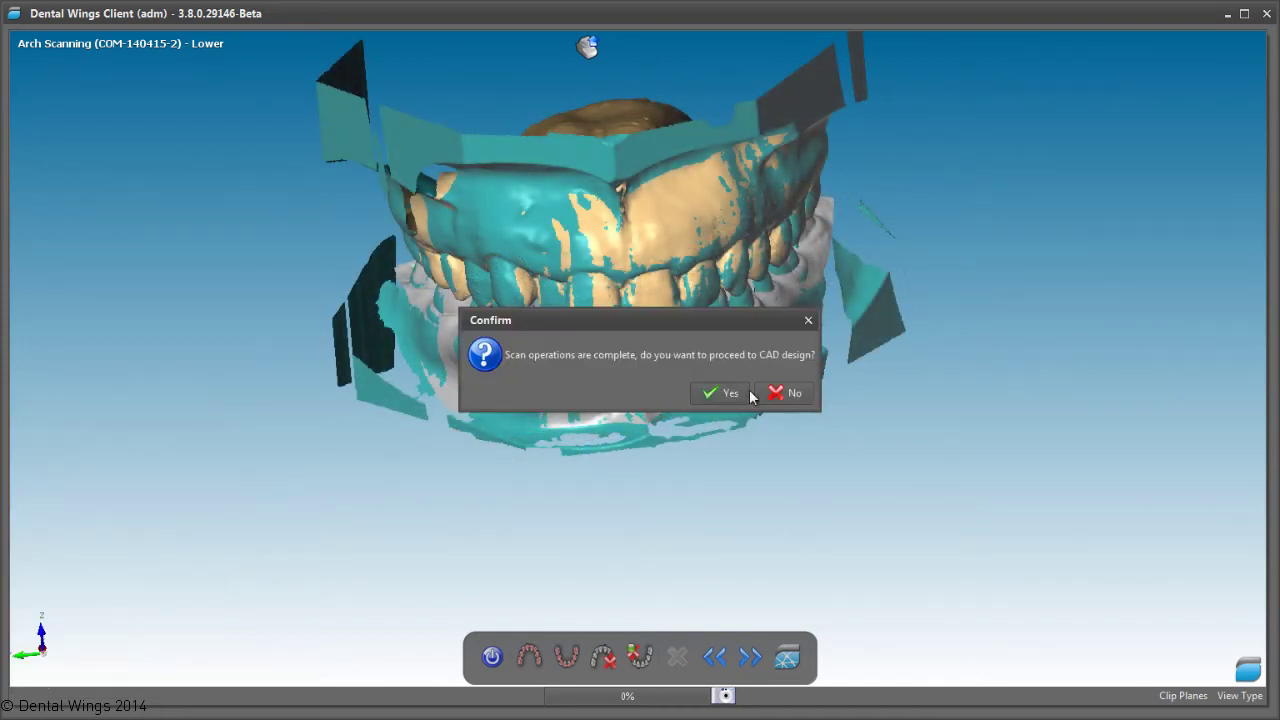
left_click(730, 393)
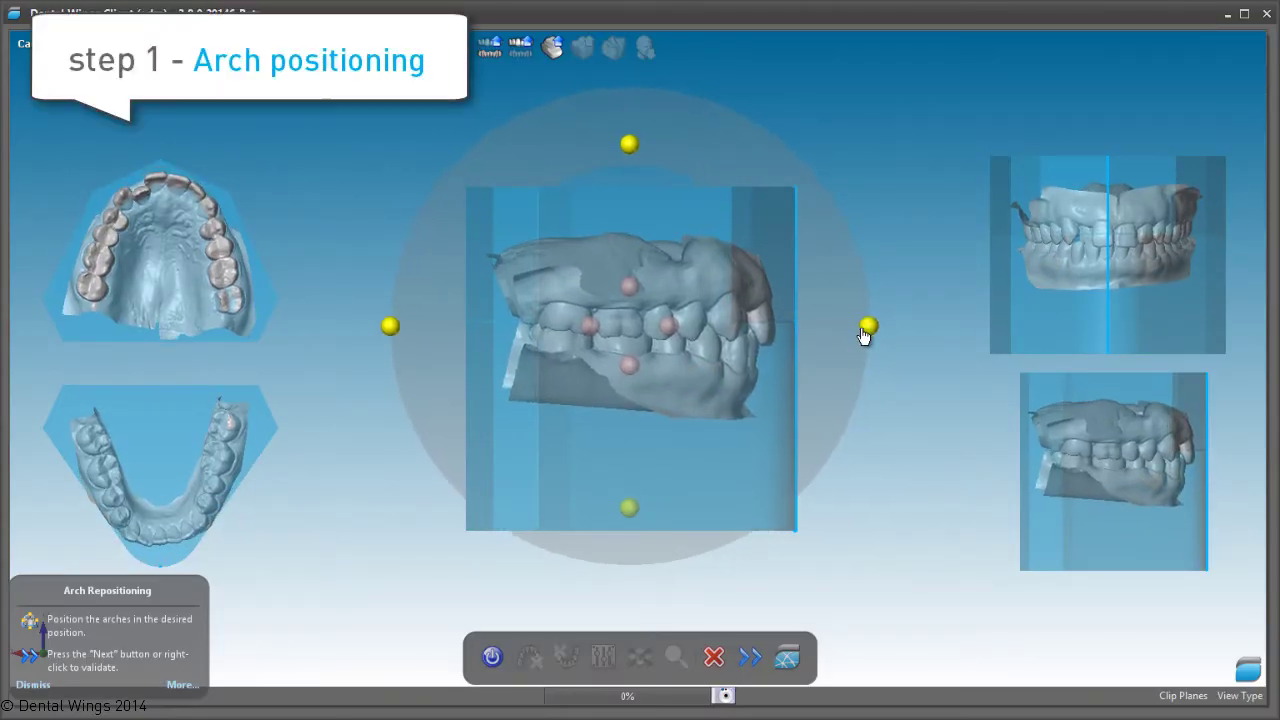
Rotate, level and shift the arches until the midline is straight and they sit centred in the model box, then accept
left_click_drag(864, 336, 870, 318)
left_click_drag(631, 371, 629, 400)
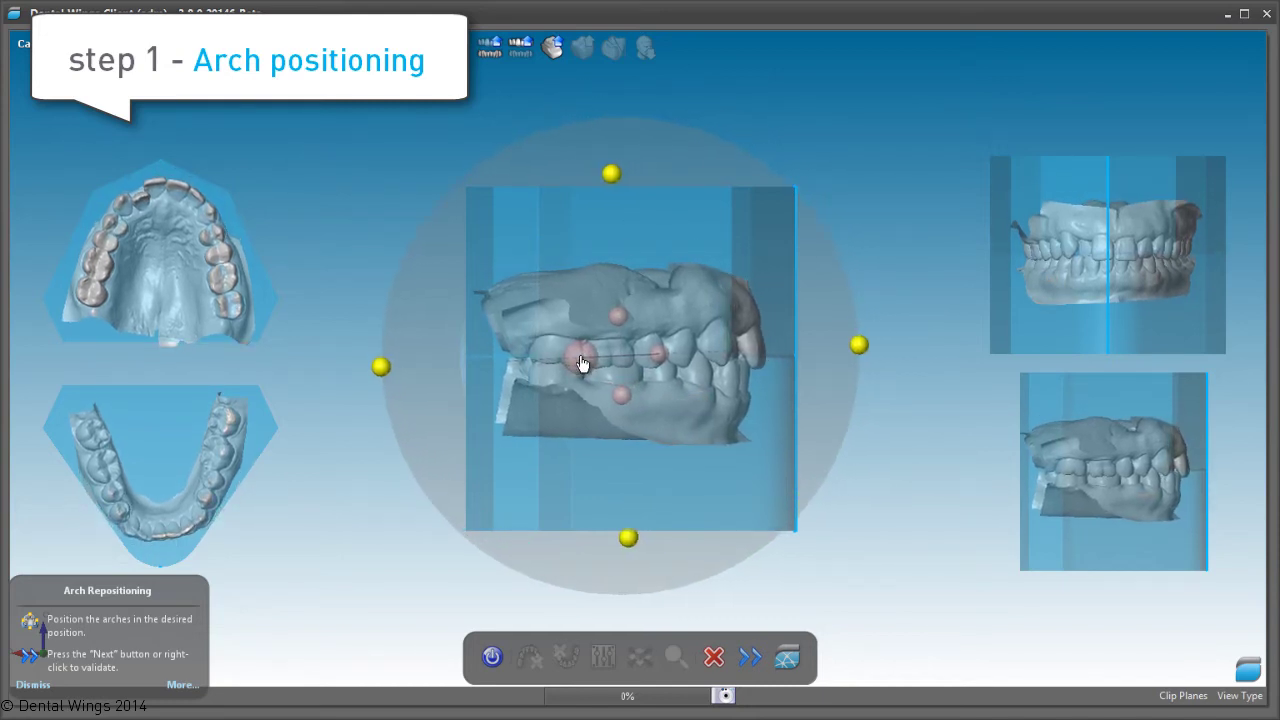
left_click_drag(593, 367, 580, 363)
left_click_drag(724, 134, 797, 348)
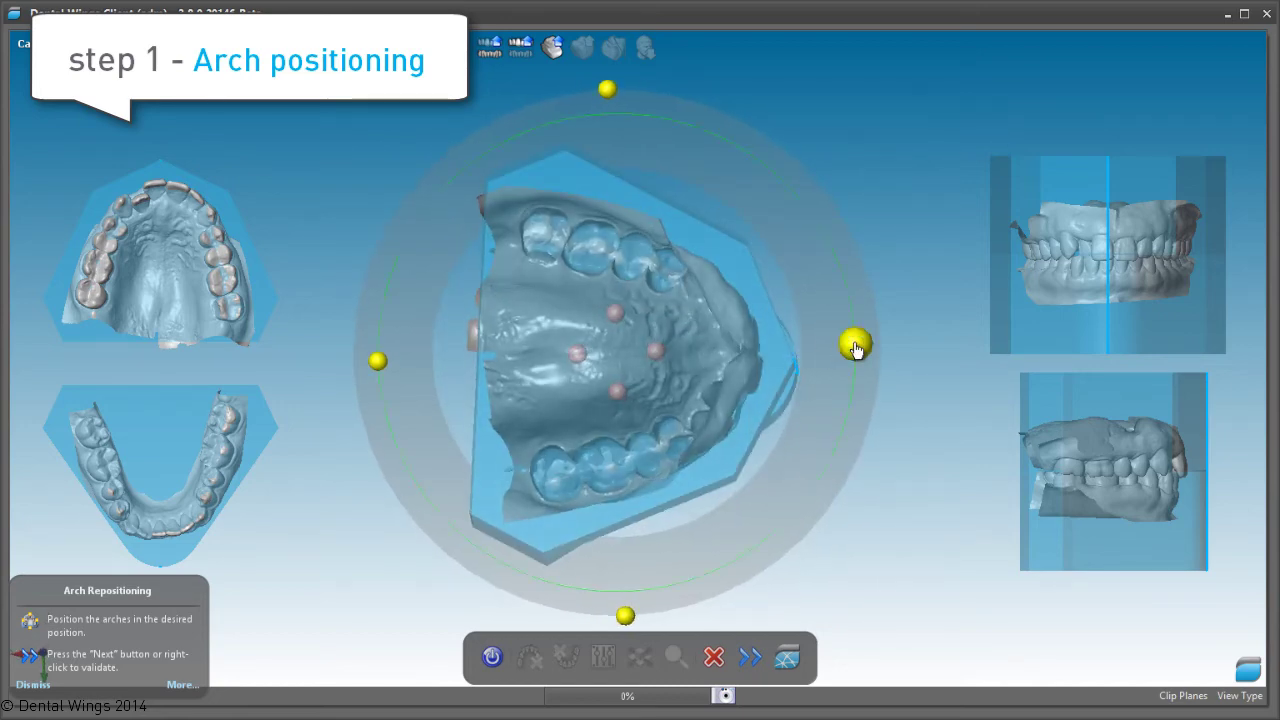
left_click_drag(856, 357, 855, 365)
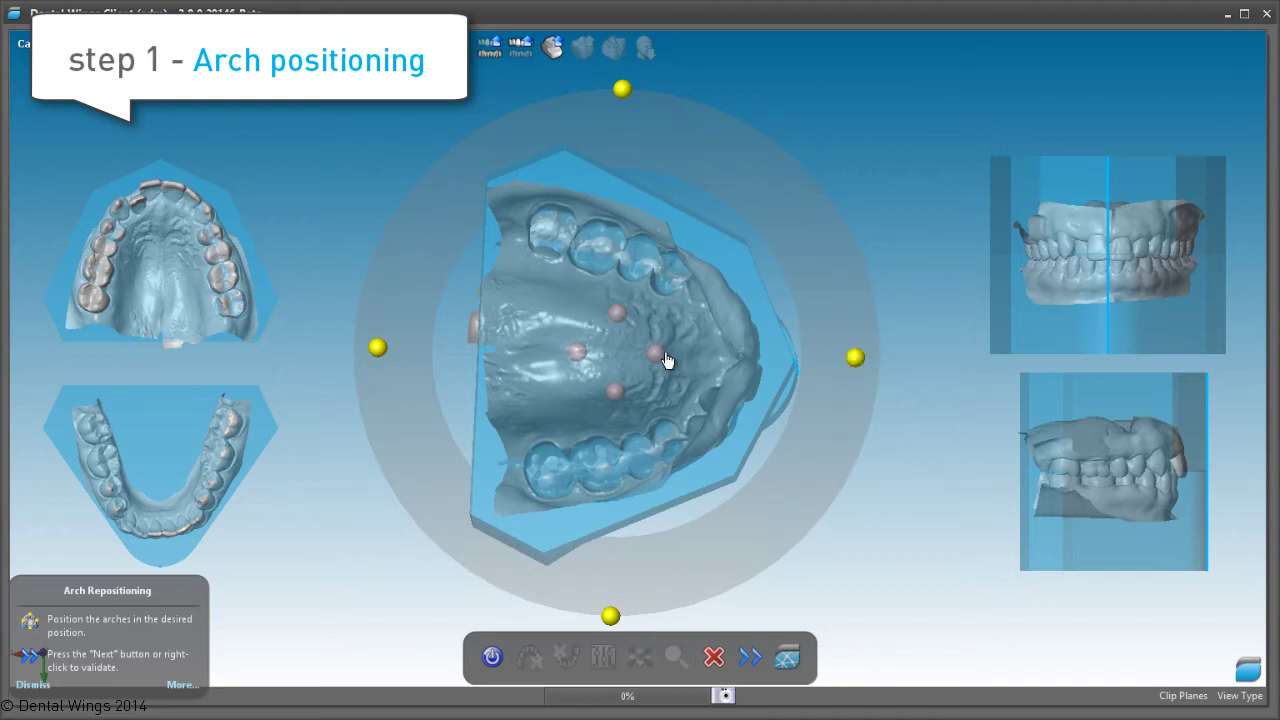
left_click_drag(662, 360, 666, 360)
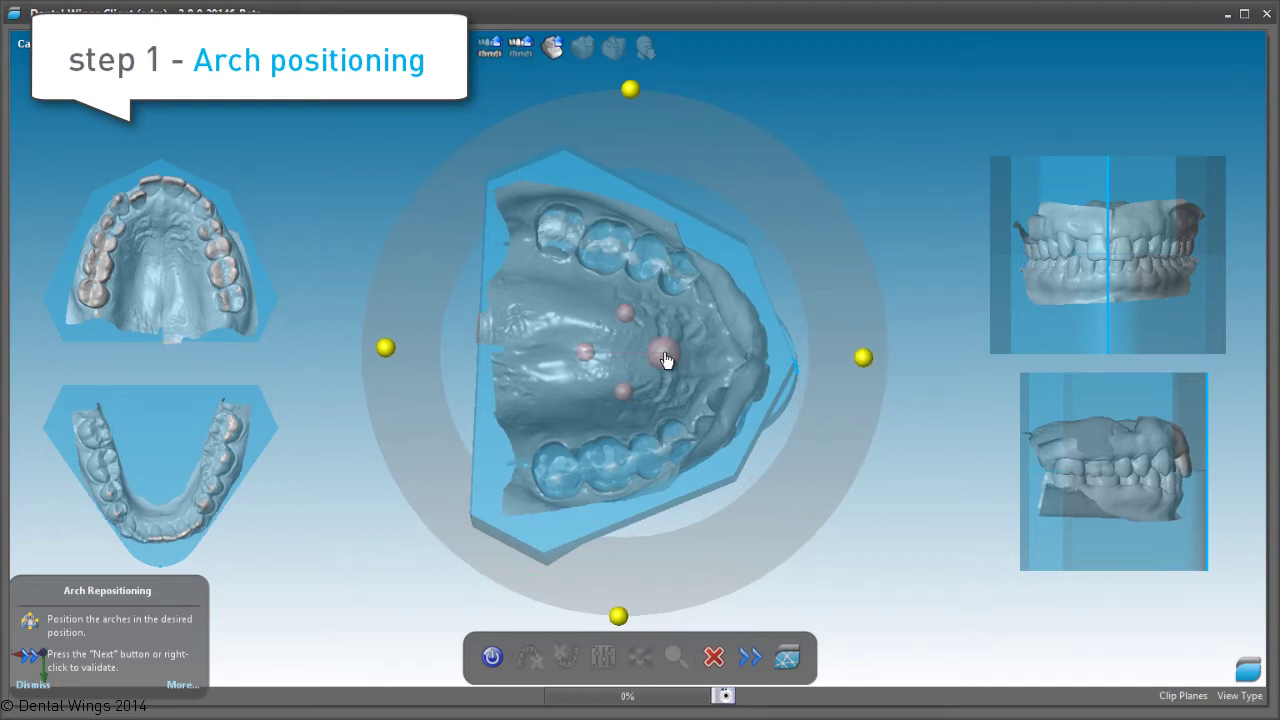
mouse_move(740, 612)
right_mouse_down()
mouse_move(357, 391)
mouse_move(680, 586)
mouse_move(701, 431)
right_mouse_up()
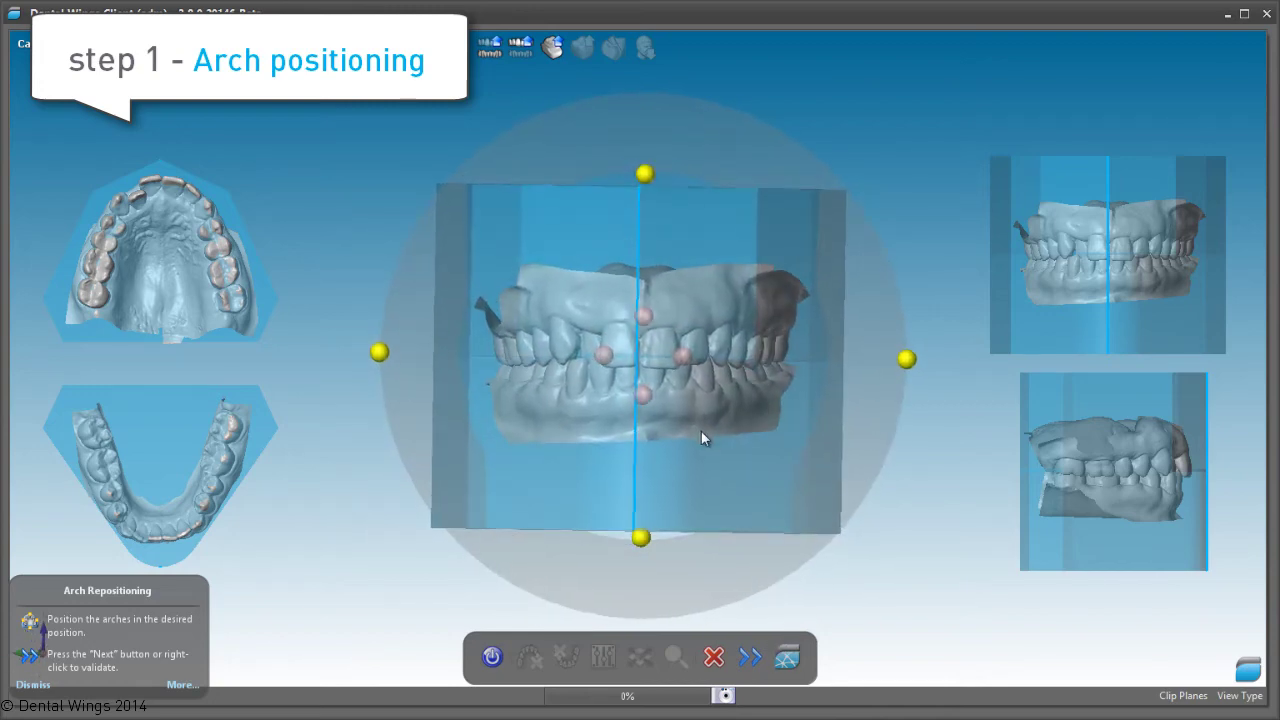
right_click_drag(795, 569, 798, 579)
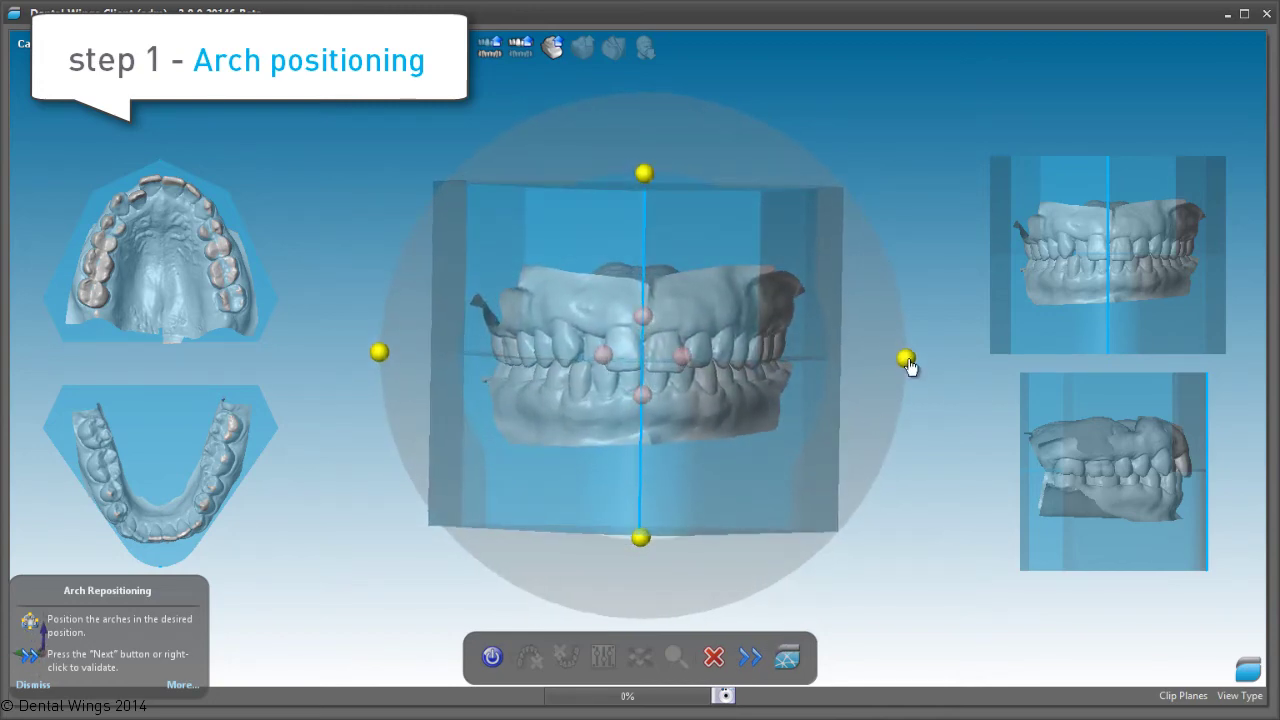
left_click_drag(908, 366, 908, 371)
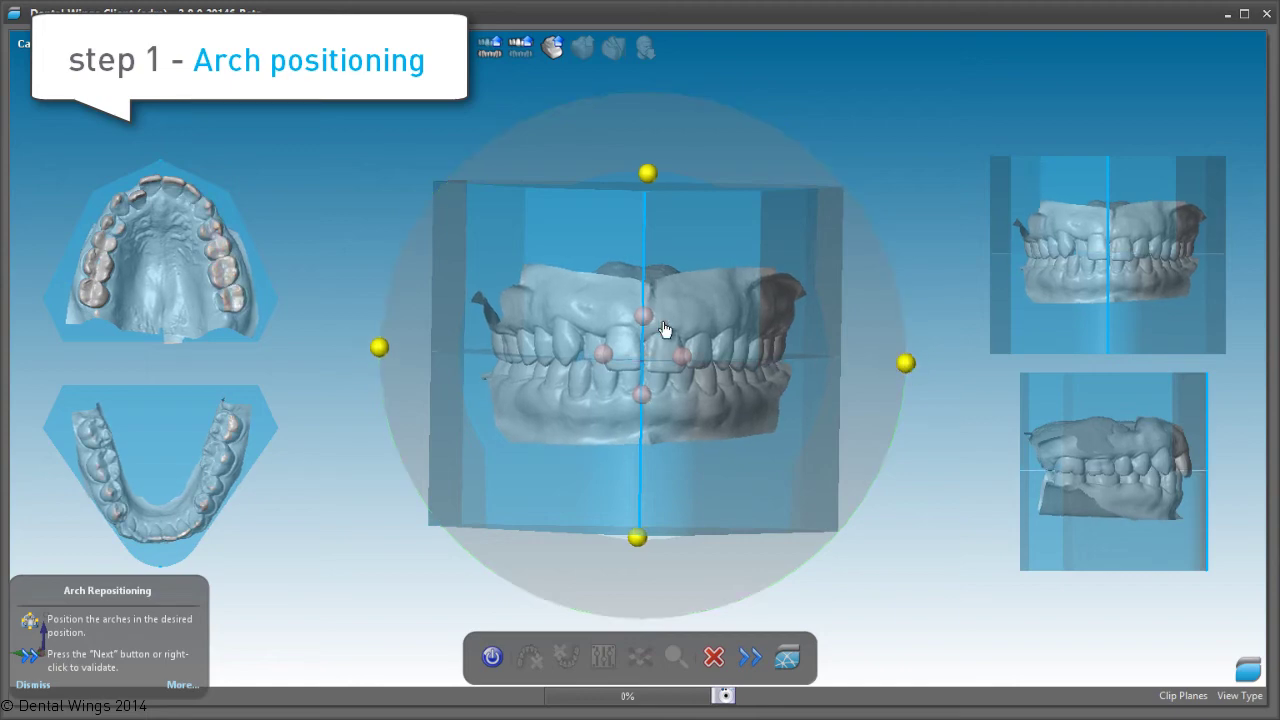
left_click_drag(646, 324, 645, 317)
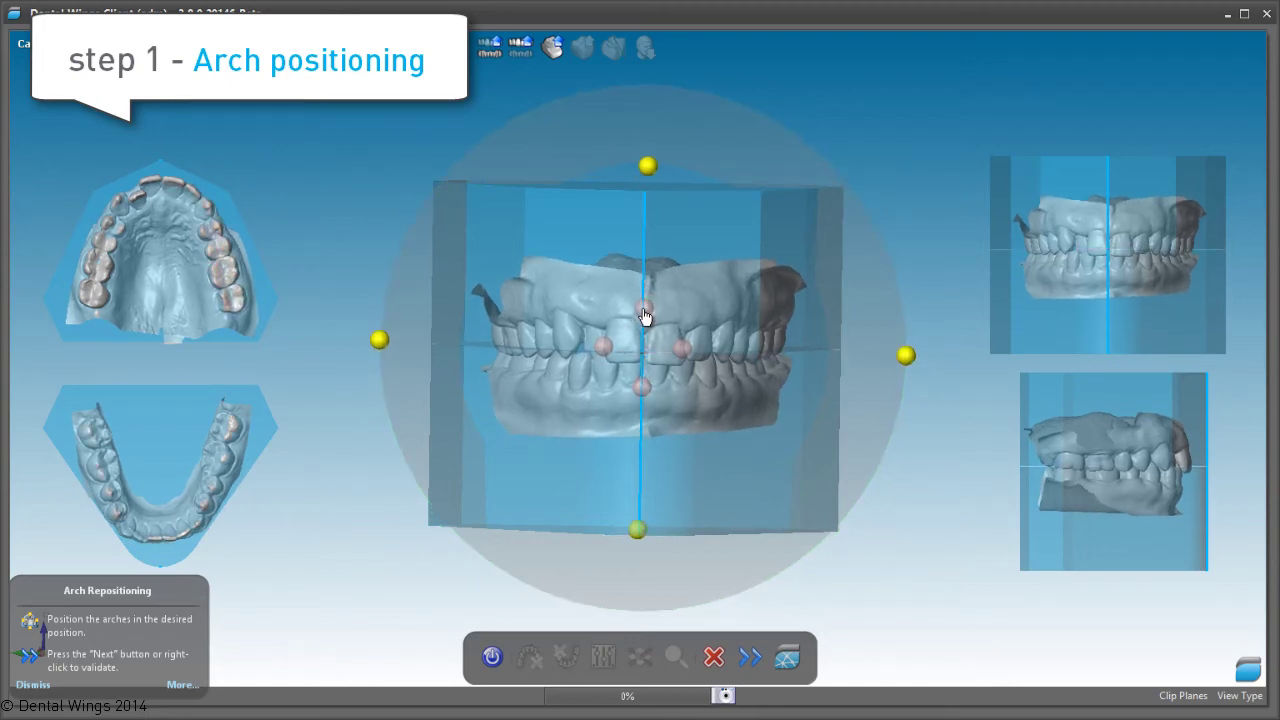
left_click(750, 660)
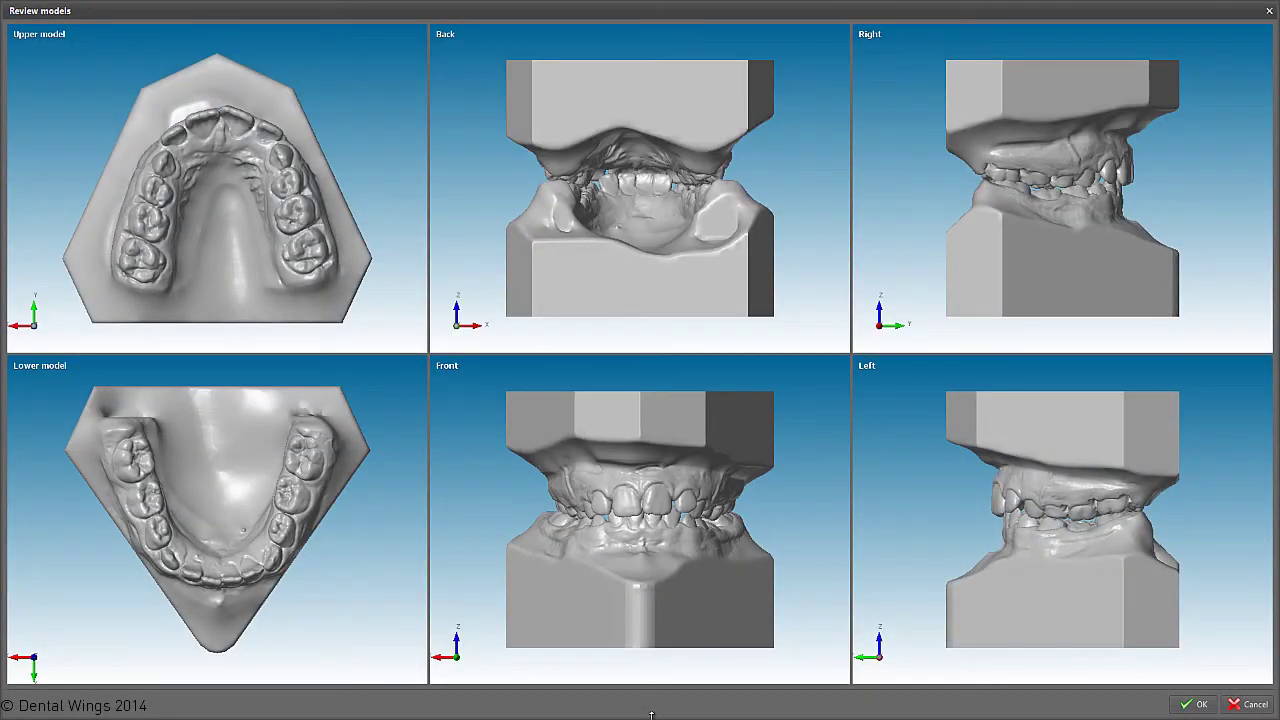
Rotate and zoom the front, left, upper and lower model views to inspect them, then accept the review
mouse_move(648, 643)
left_mouse_down()
mouse_move(766, 629)
mouse_move(786, 646)
left_mouse_up()
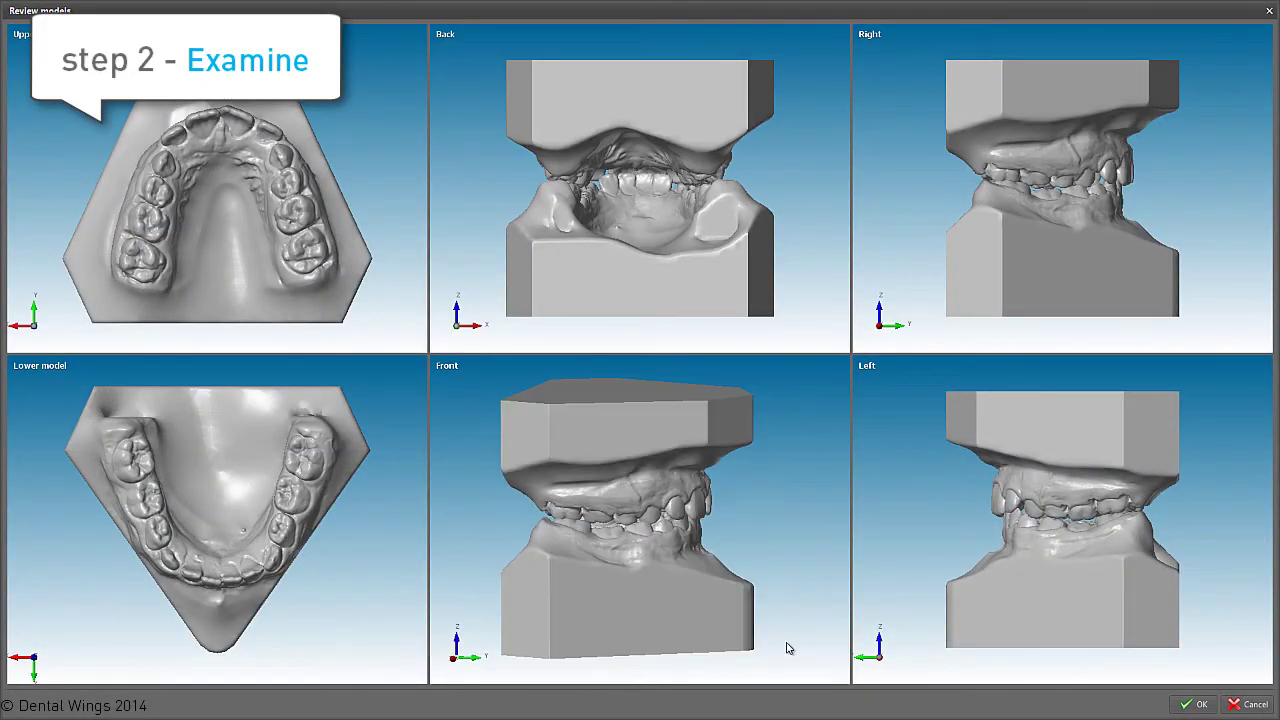
left_click_drag(946, 634, 1154, 623)
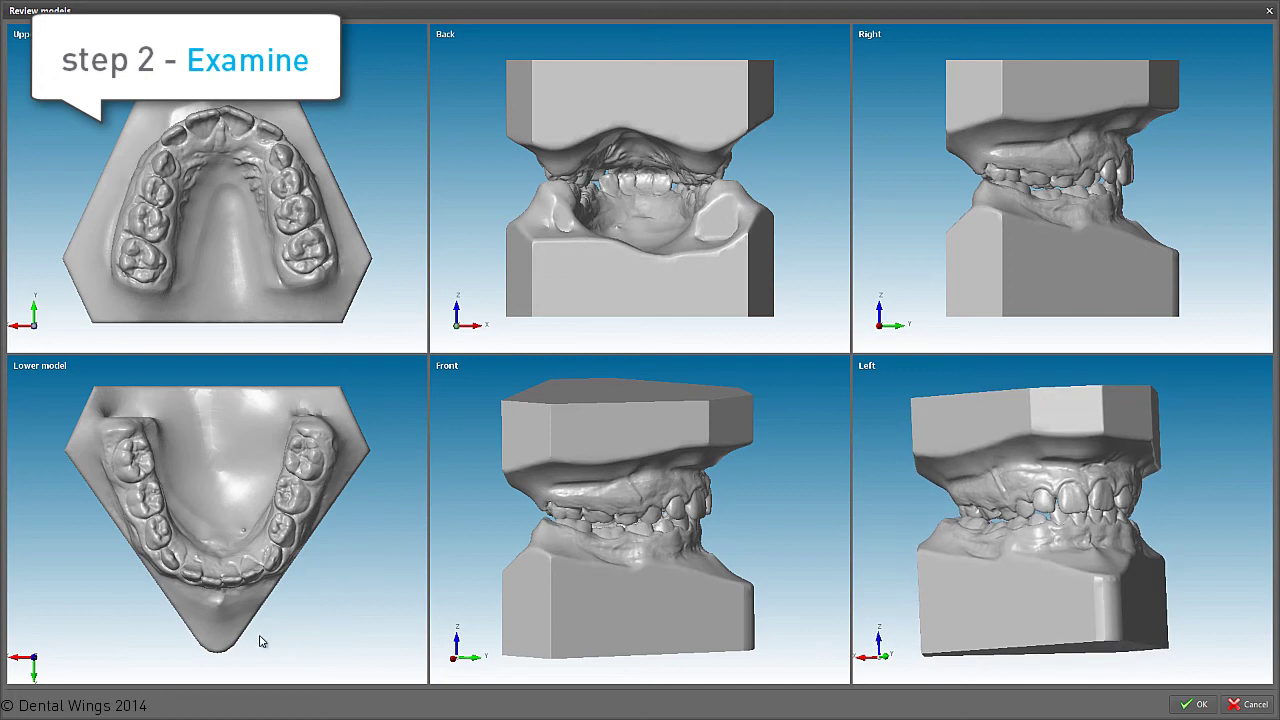
mouse_move(264, 624)
left_mouse_down()
mouse_move(262, 507)
mouse_move(229, 424)
left_mouse_up()
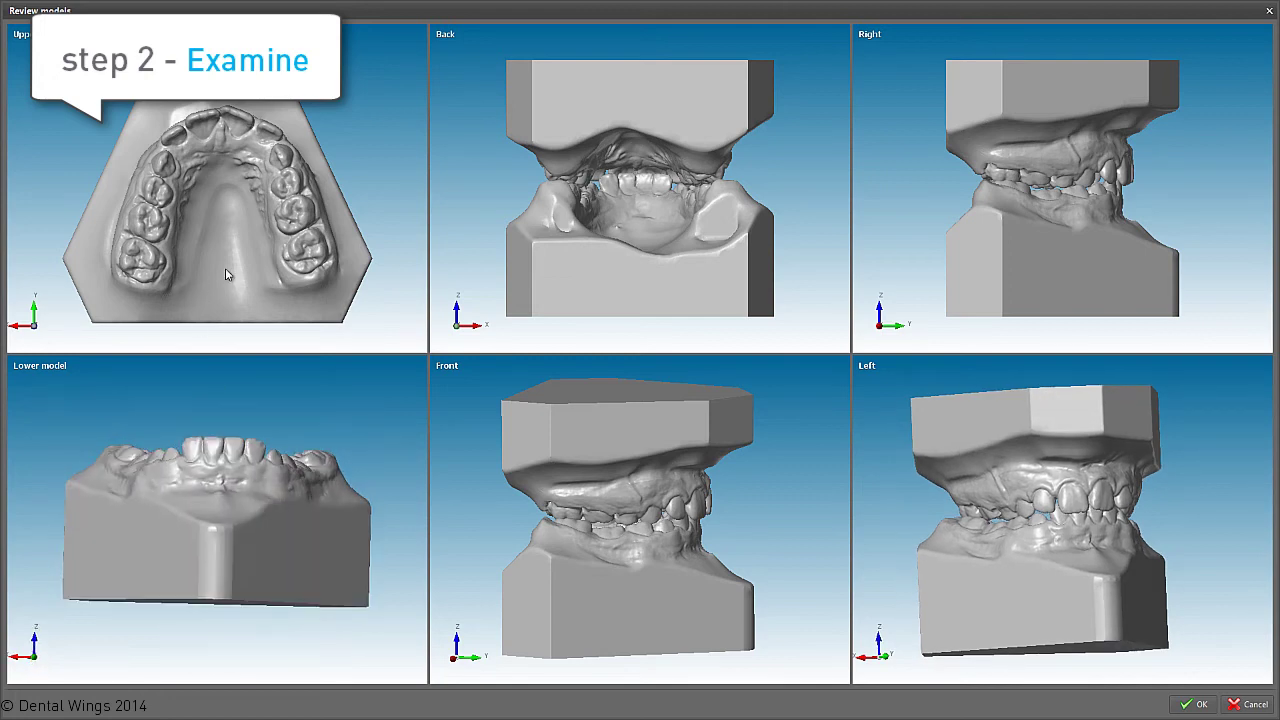
mouse_move(226, 275)
left_mouse_down()
mouse_move(219, 181)
mouse_move(189, 160)
mouse_move(386, 177)
mouse_move(248, 217)
mouse_move(37, 171)
mouse_move(54, 200)
mouse_move(226, 277)
mouse_move(179, 284)
left_mouse_up()
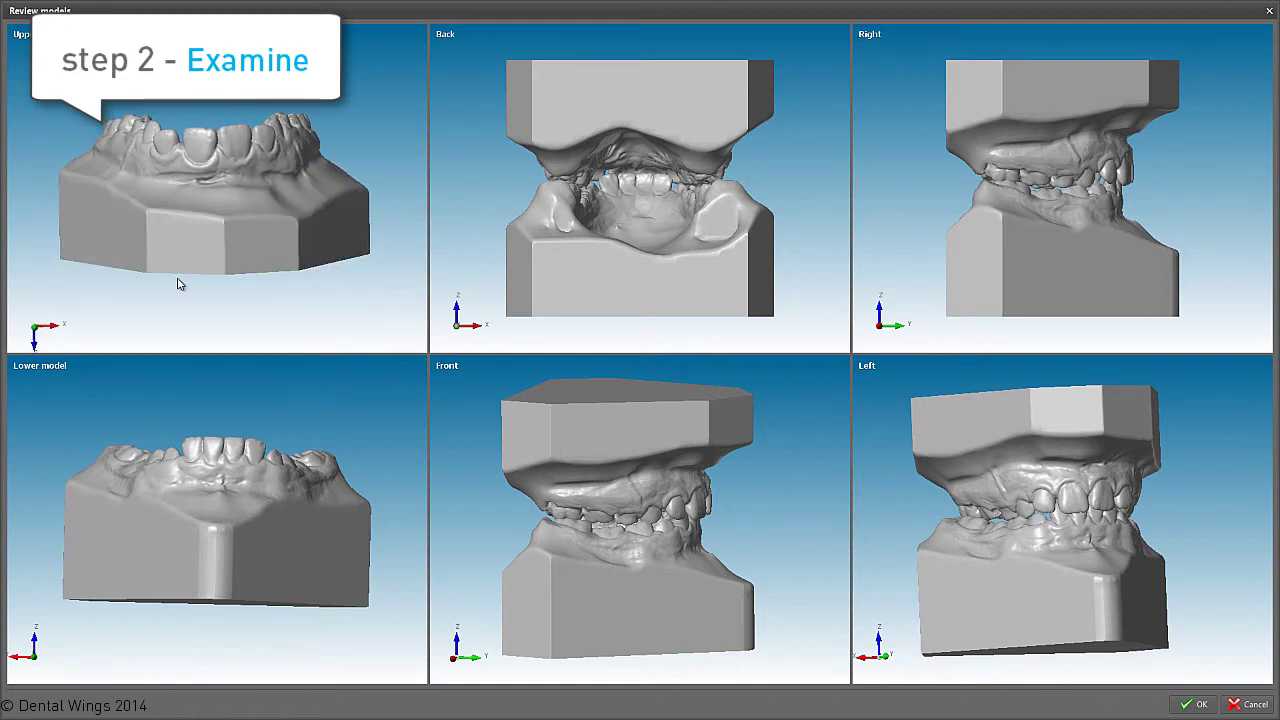
scroll(220, 189, "up", 3)
scroll(219, 187, "up", 2)
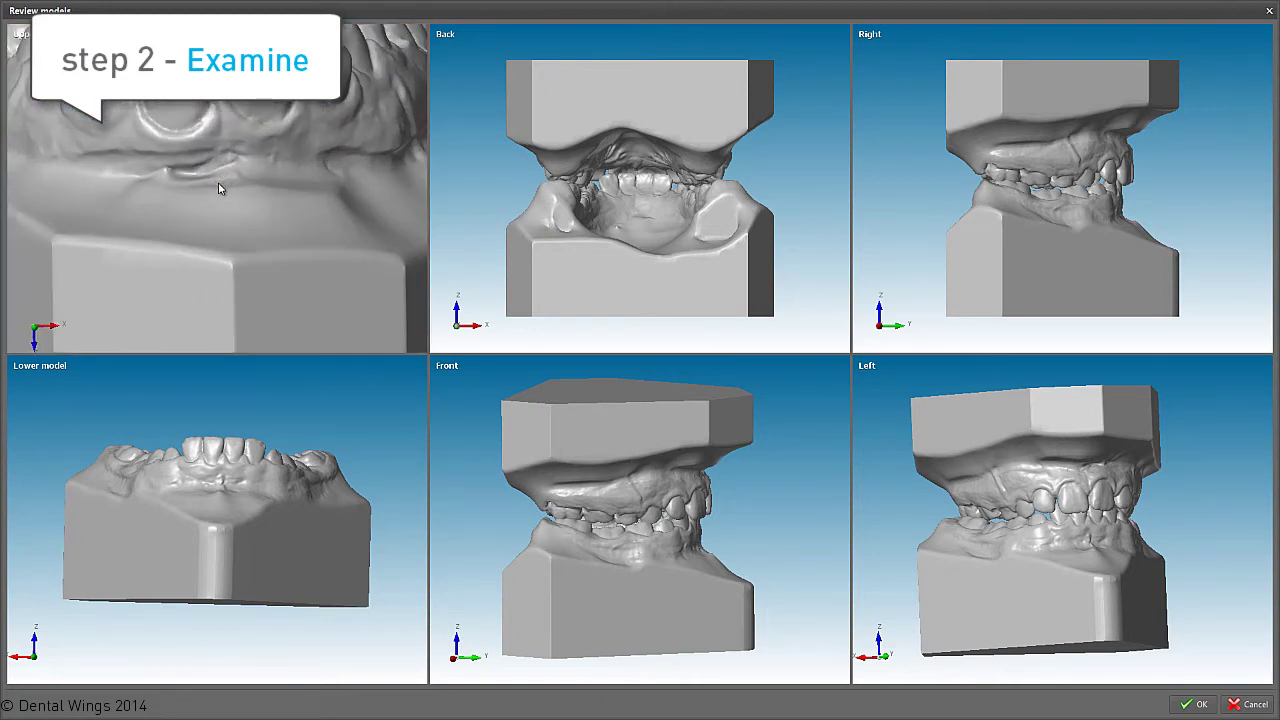
scroll(218, 196, "down", 3)
scroll(218, 196, "down", 2)
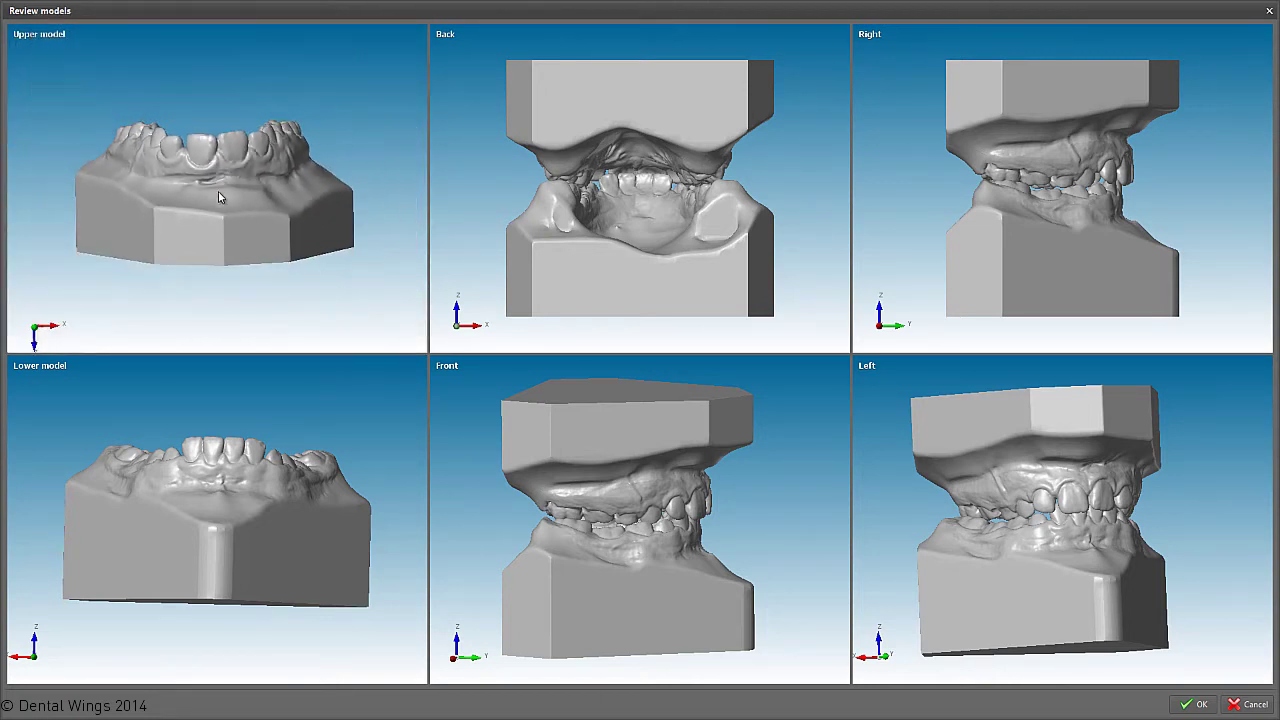
left_click(1195, 704)
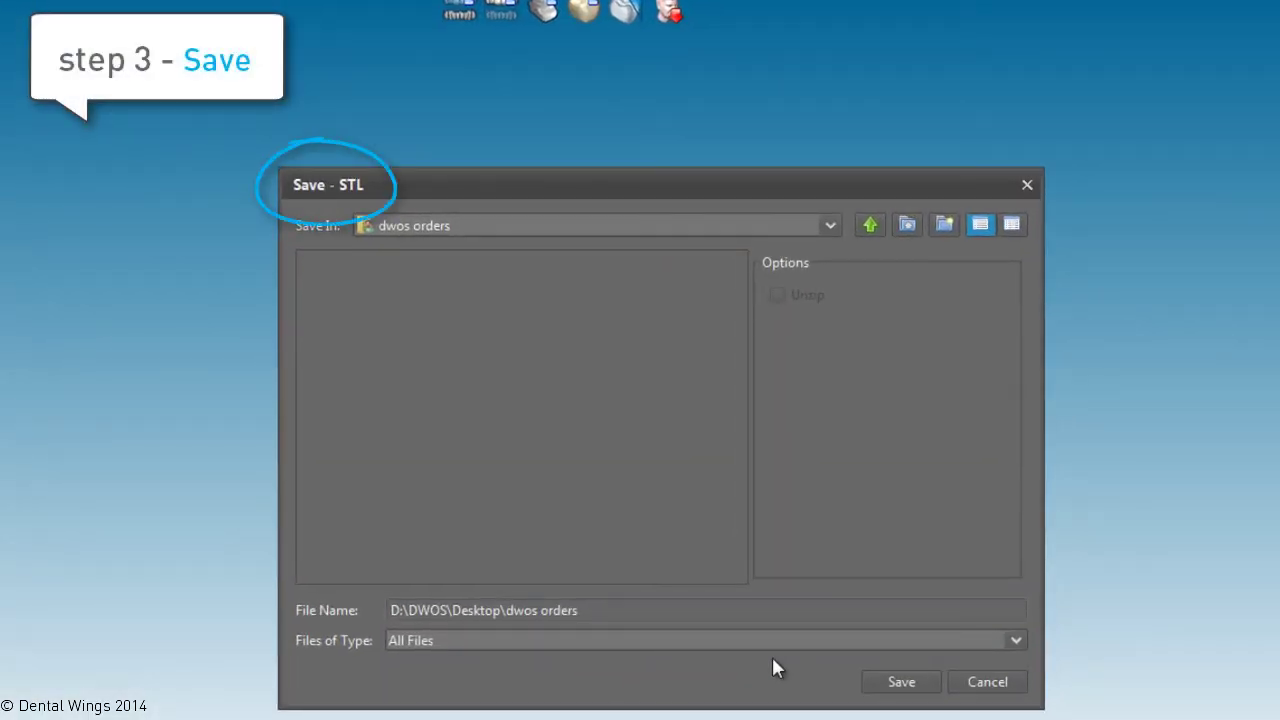
Save the scans as STL into the dwos orders folder
left_click(884, 681)
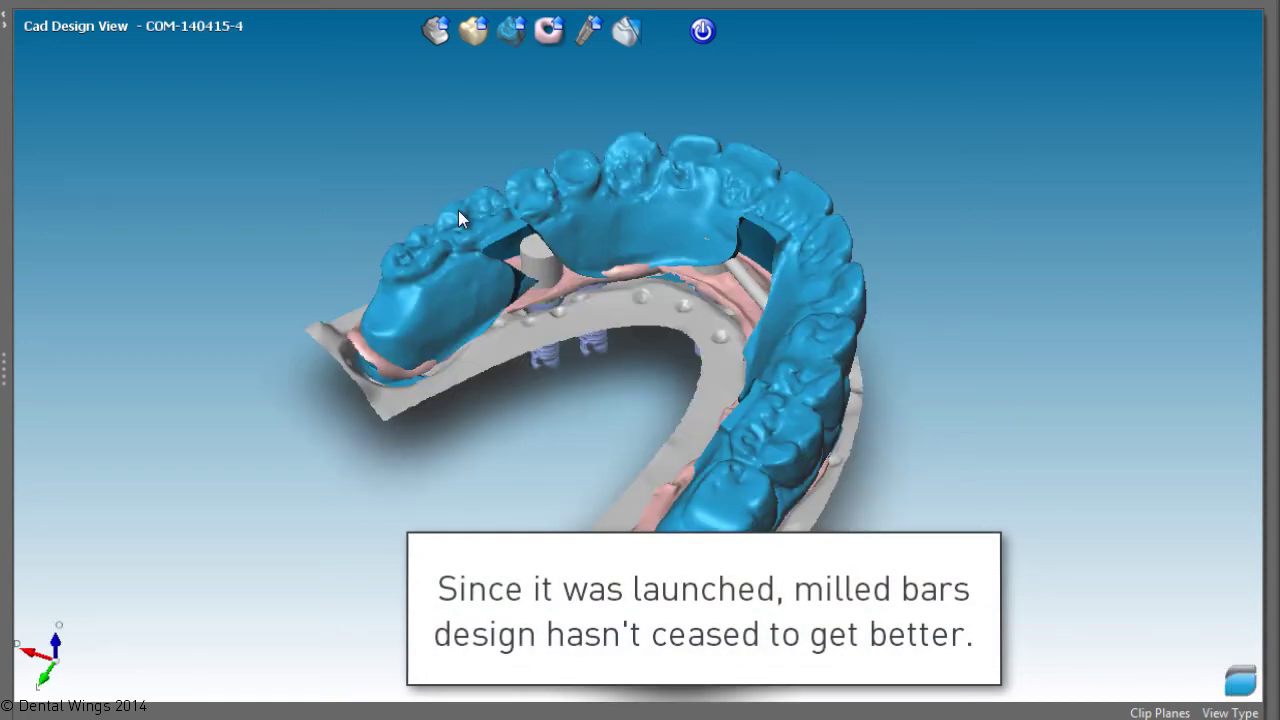
Turn down the Waxup layer's opacity and orbit to a top-down view of the bar and five implant caps
left_click(624, 36)
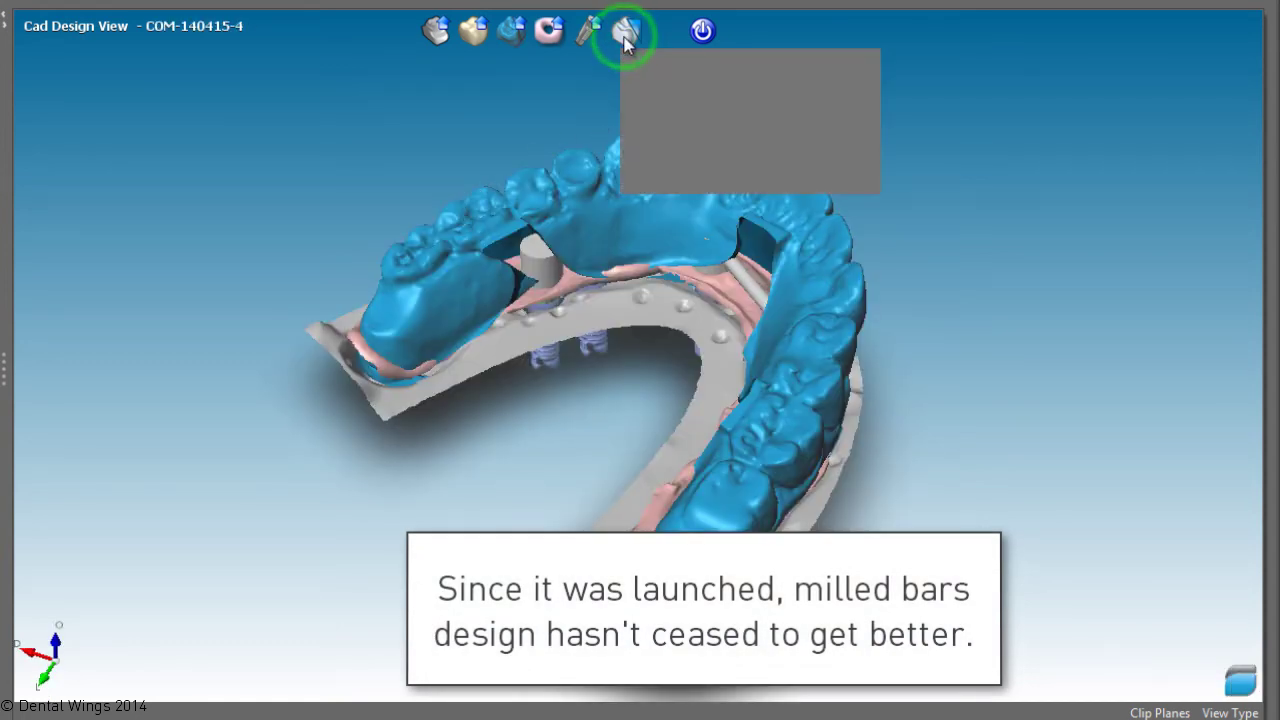
left_click_drag(858, 102, 807, 101)
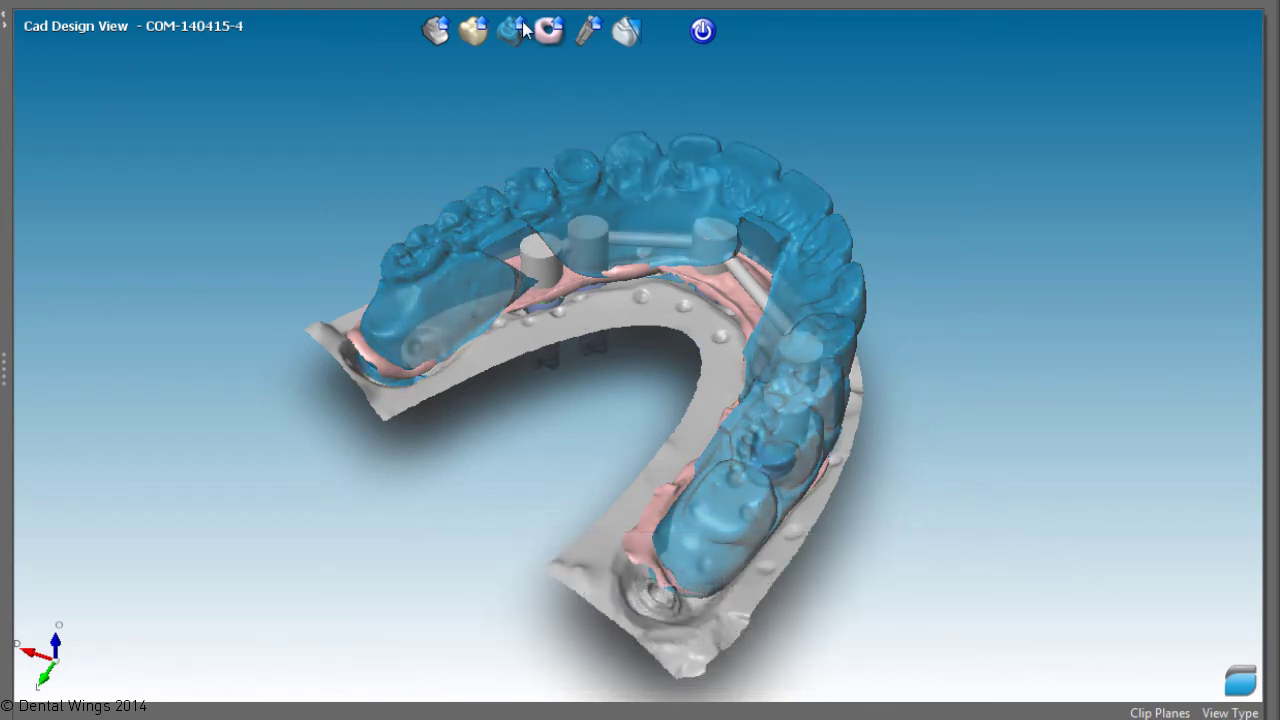
right_click_drag(756, 626, 423, 485)
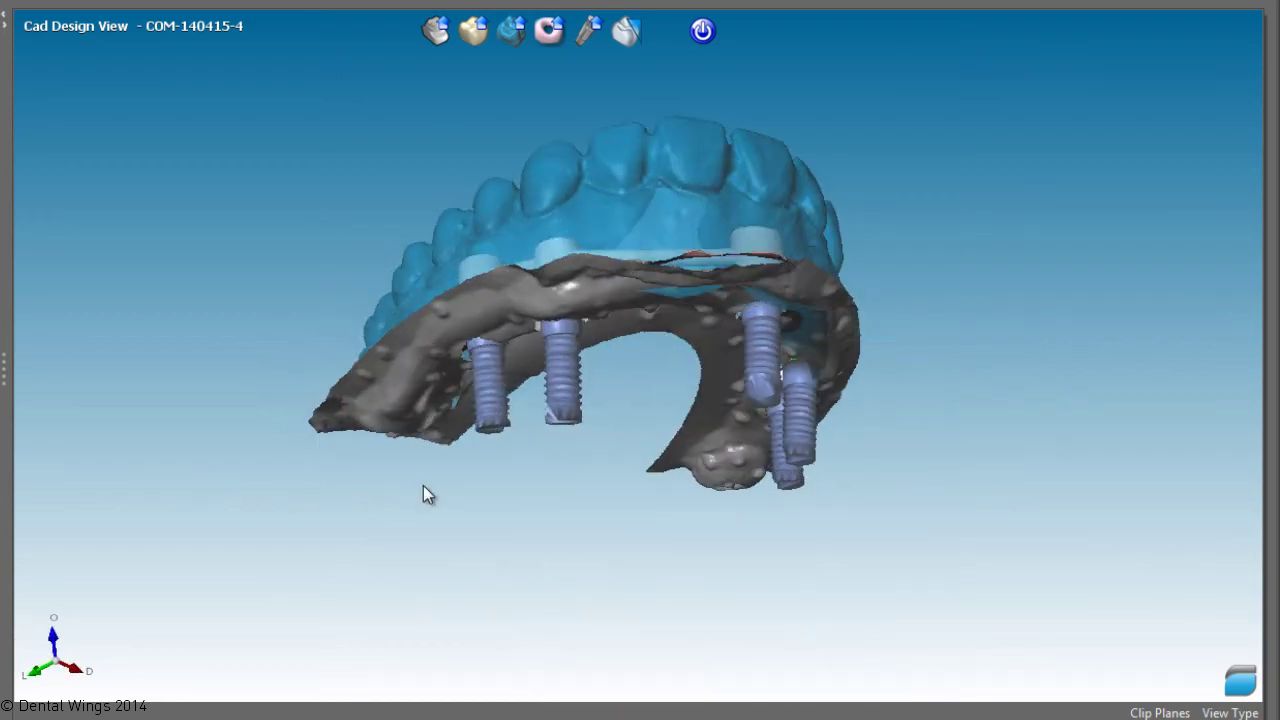
right_click_drag(643, 422, 521, 531)
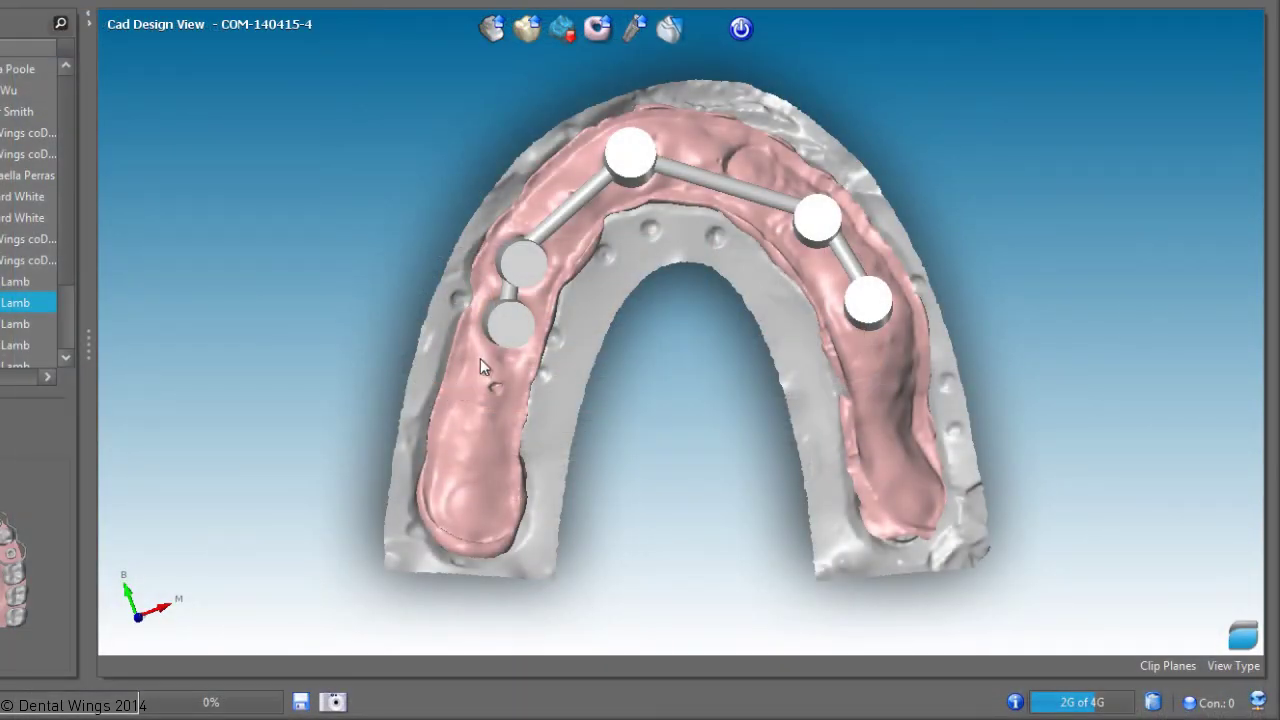
Change the implant bar type to Milled Bar
right_click(554, 220)
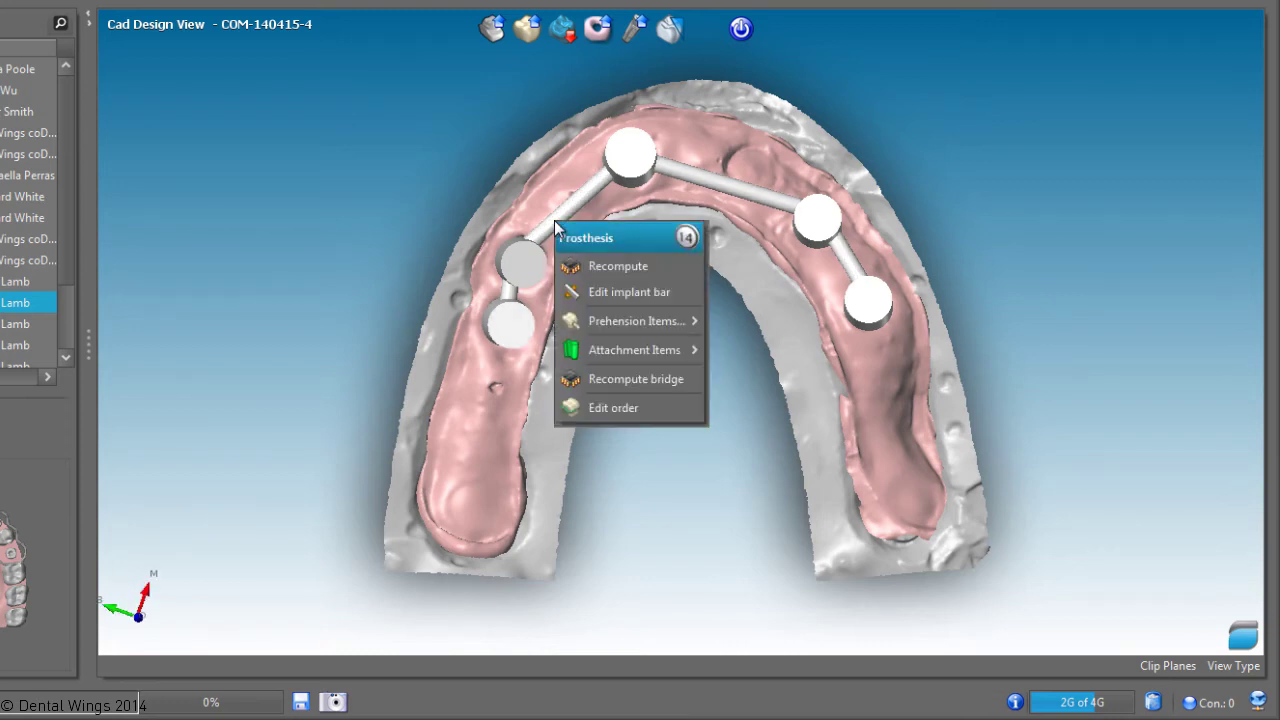
left_click(645, 294)
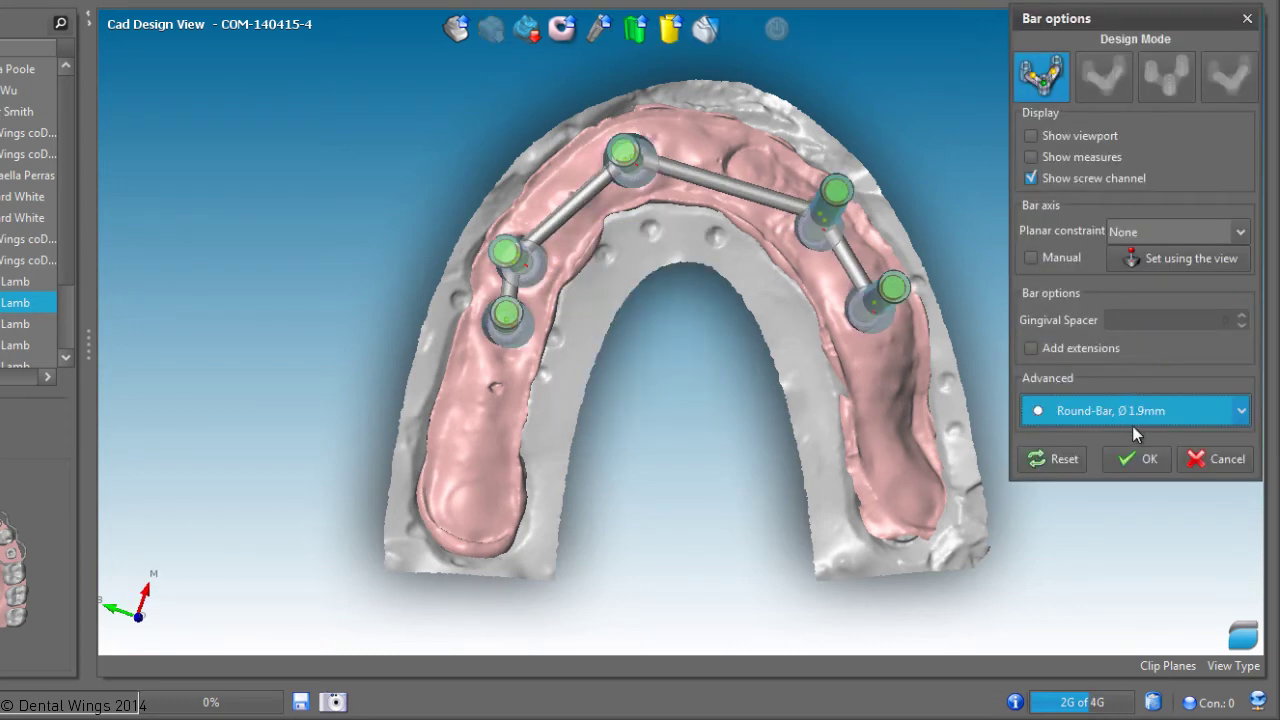
left_click(1218, 415)
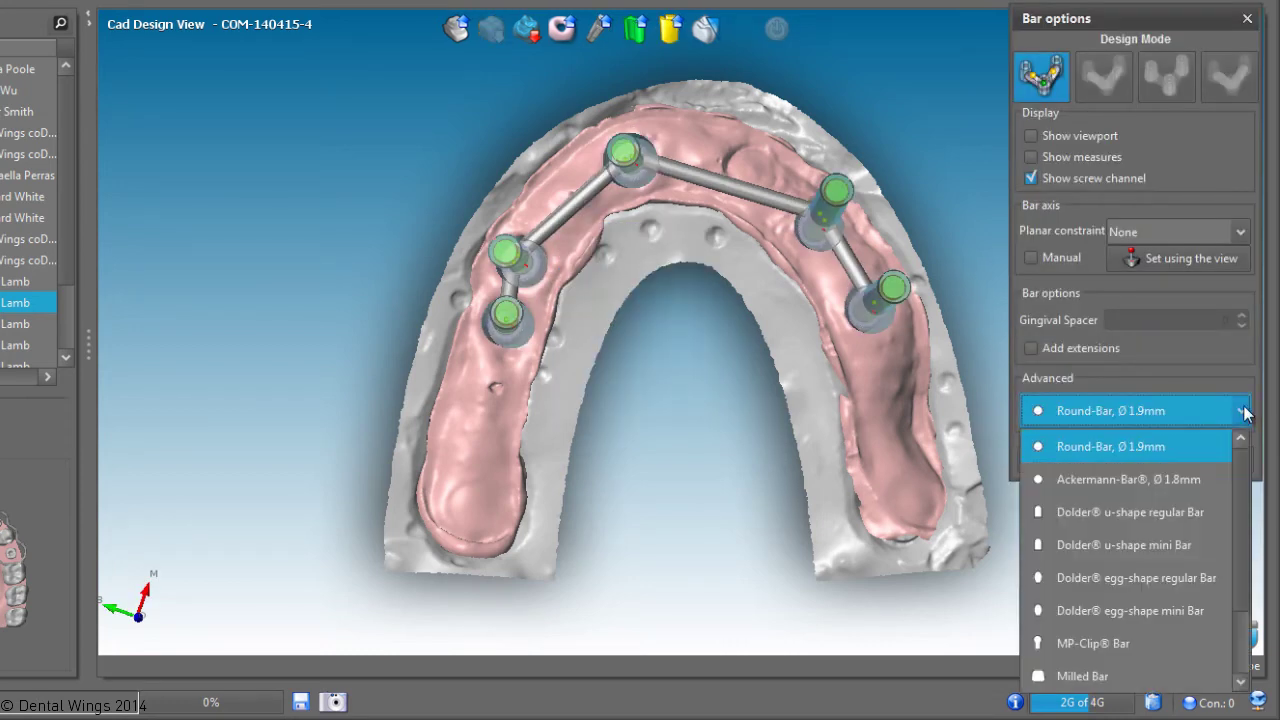
left_click(1090, 678)
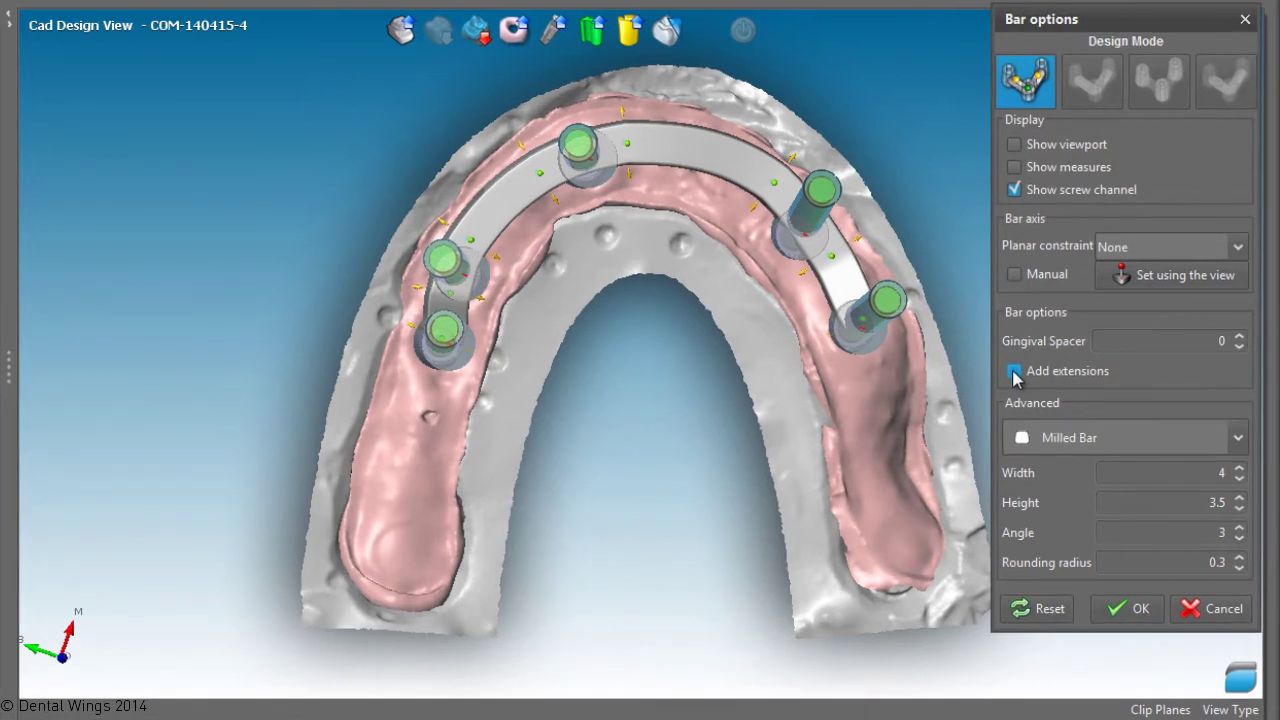
Add end extensions and lengthen both bar ends beyond the outer implants
left_click(1028, 351)
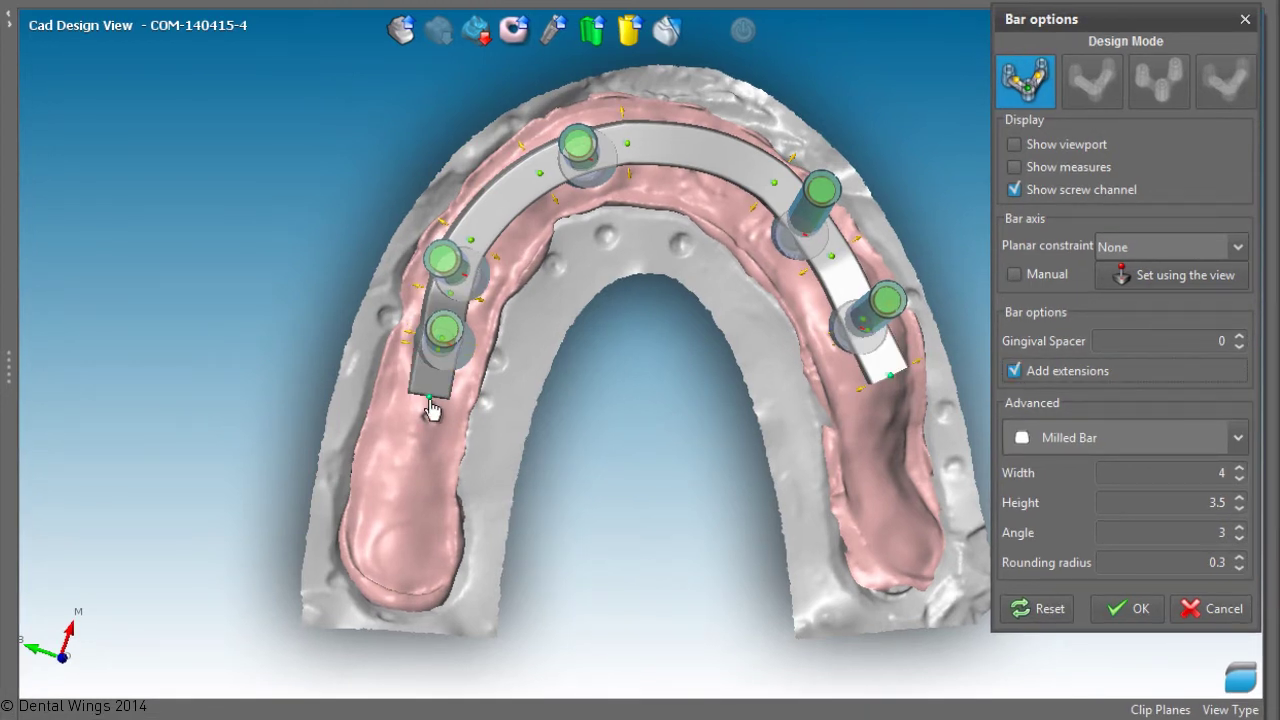
left_click_drag(430, 410, 432, 425)
left_click_drag(892, 380, 888, 430)
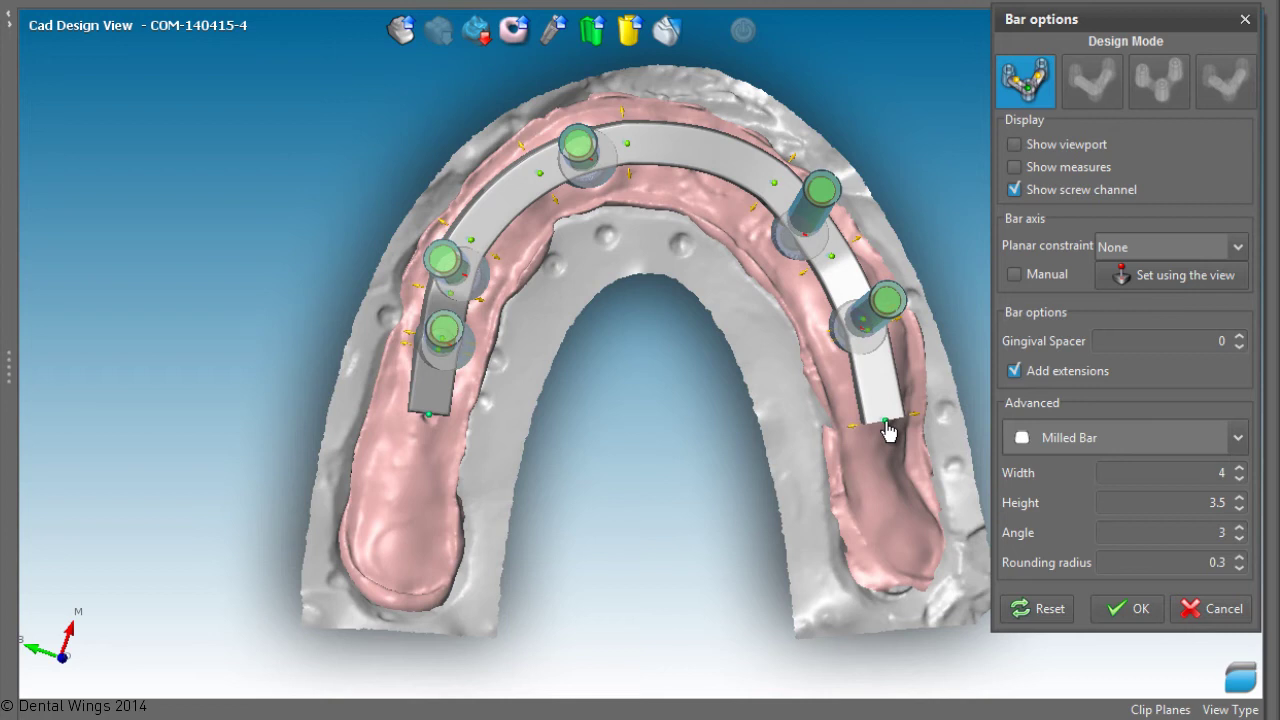
Make the right end segment a Dolder u-shape regular Bar
left_click(1087, 90)
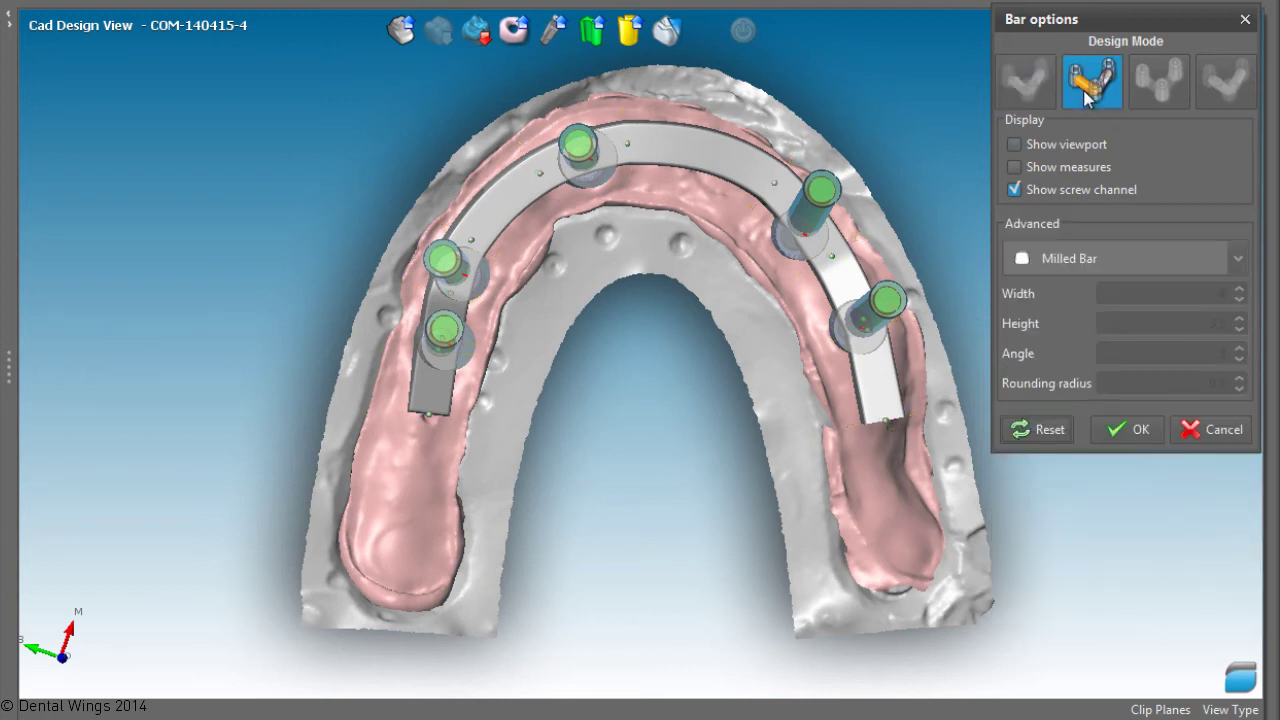
left_click(887, 395)
left_click(1238, 261)
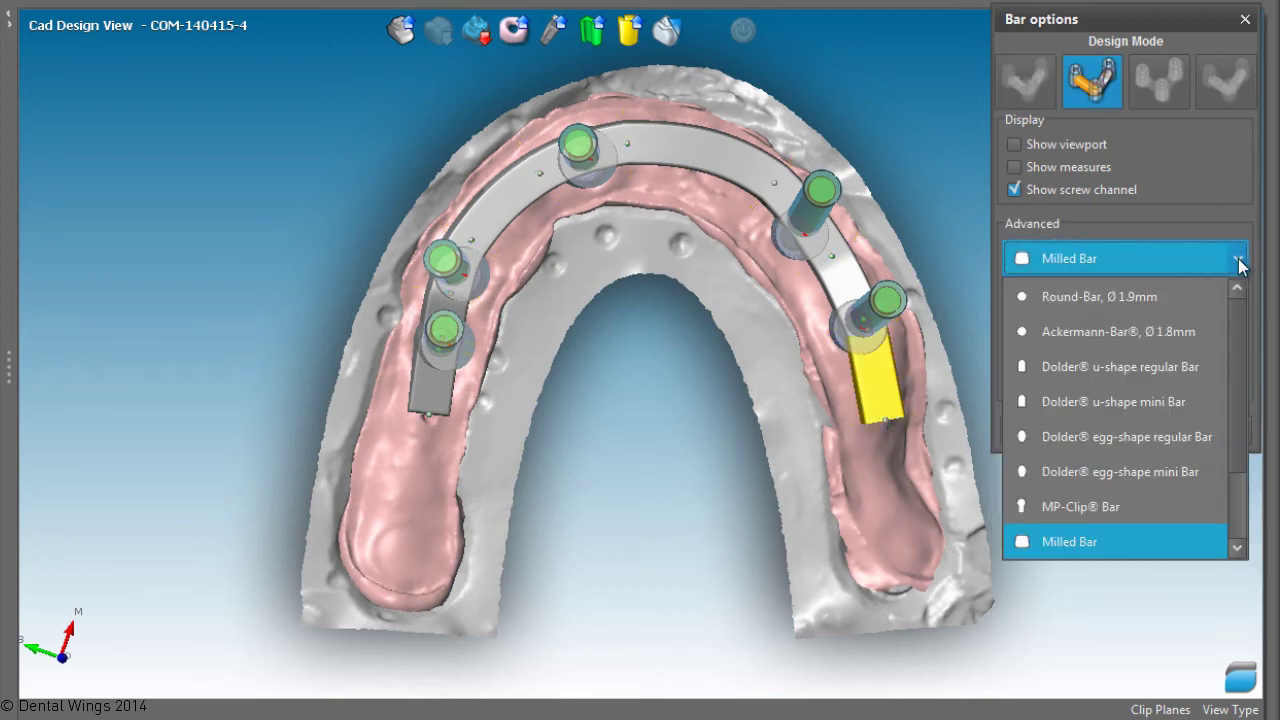
left_click(1170, 366)
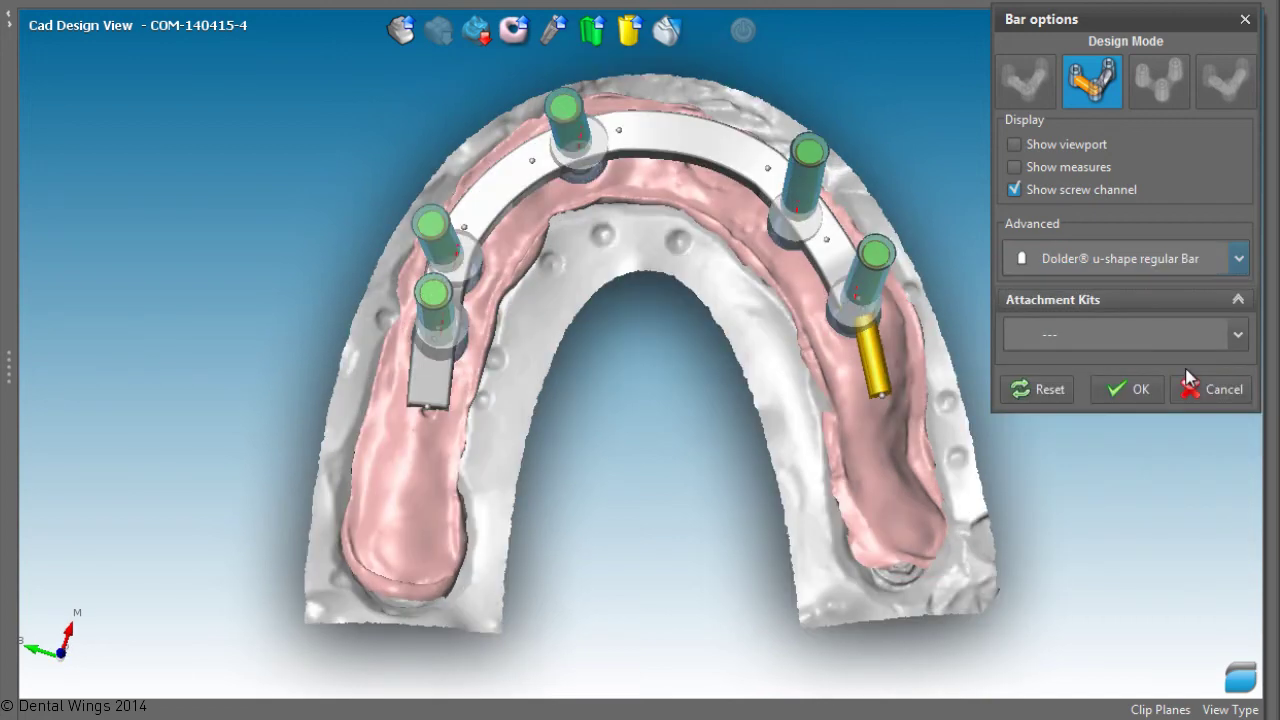
Make the left end segment Dolder u-shape regular too, and widen the bar to 4.5
right_click_drag(977, 550, 943, 365)
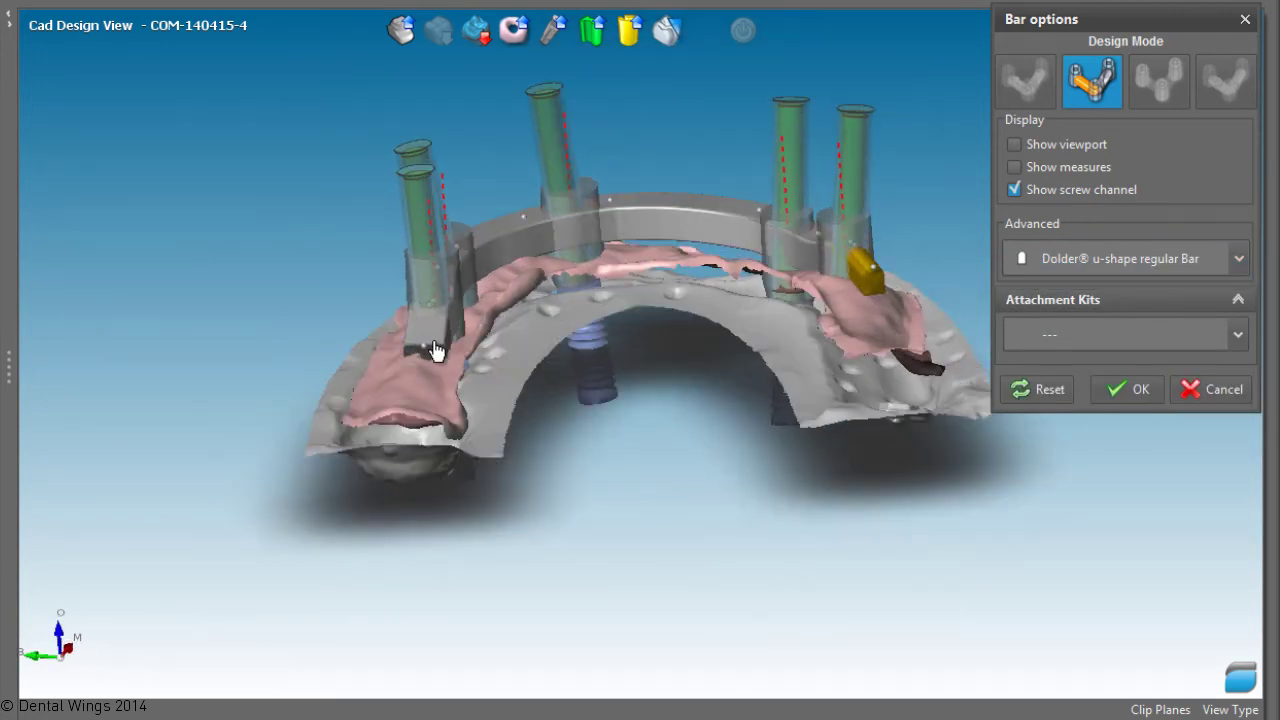
left_click(437, 350)
left_click(1238, 258)
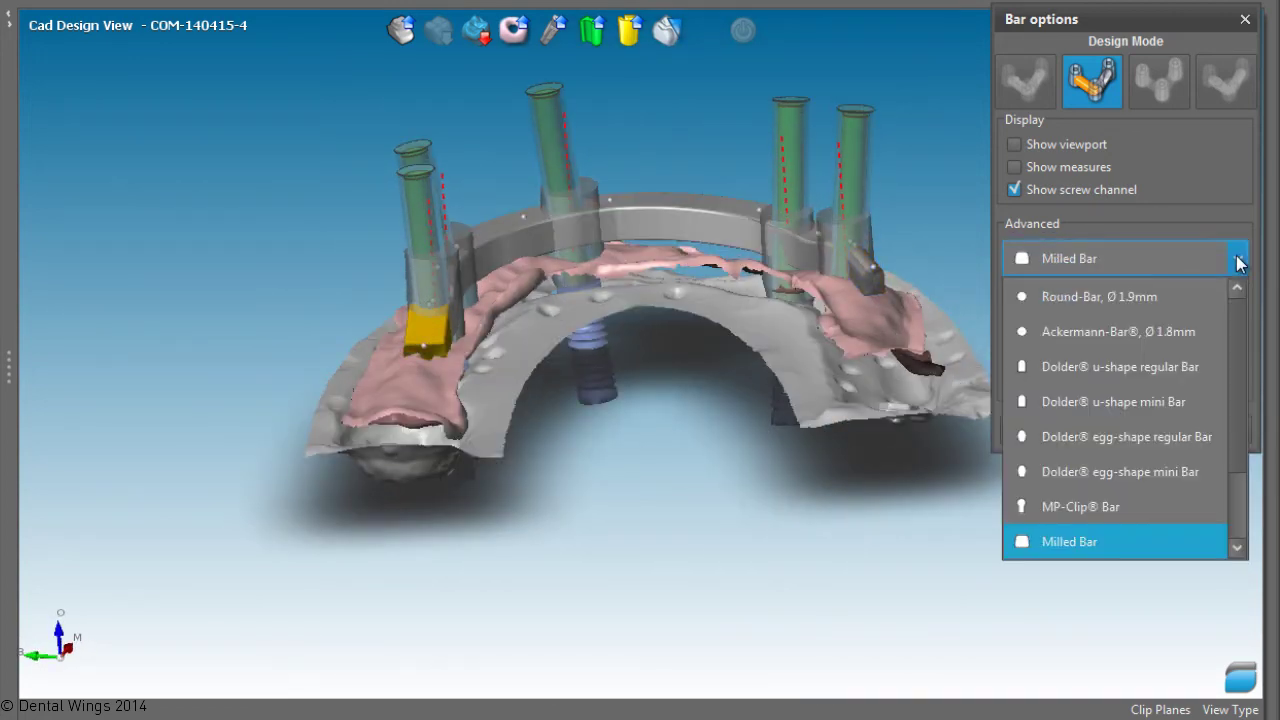
left_click(1185, 366)
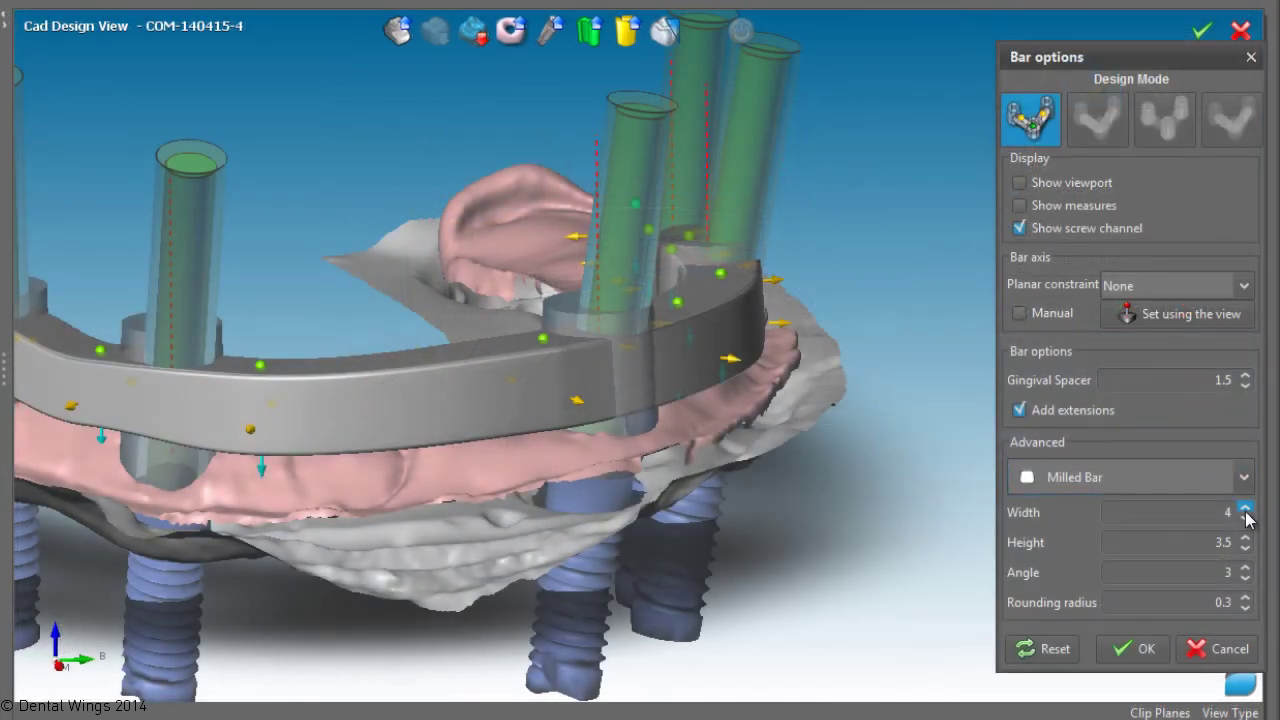
left_click(1245, 509)
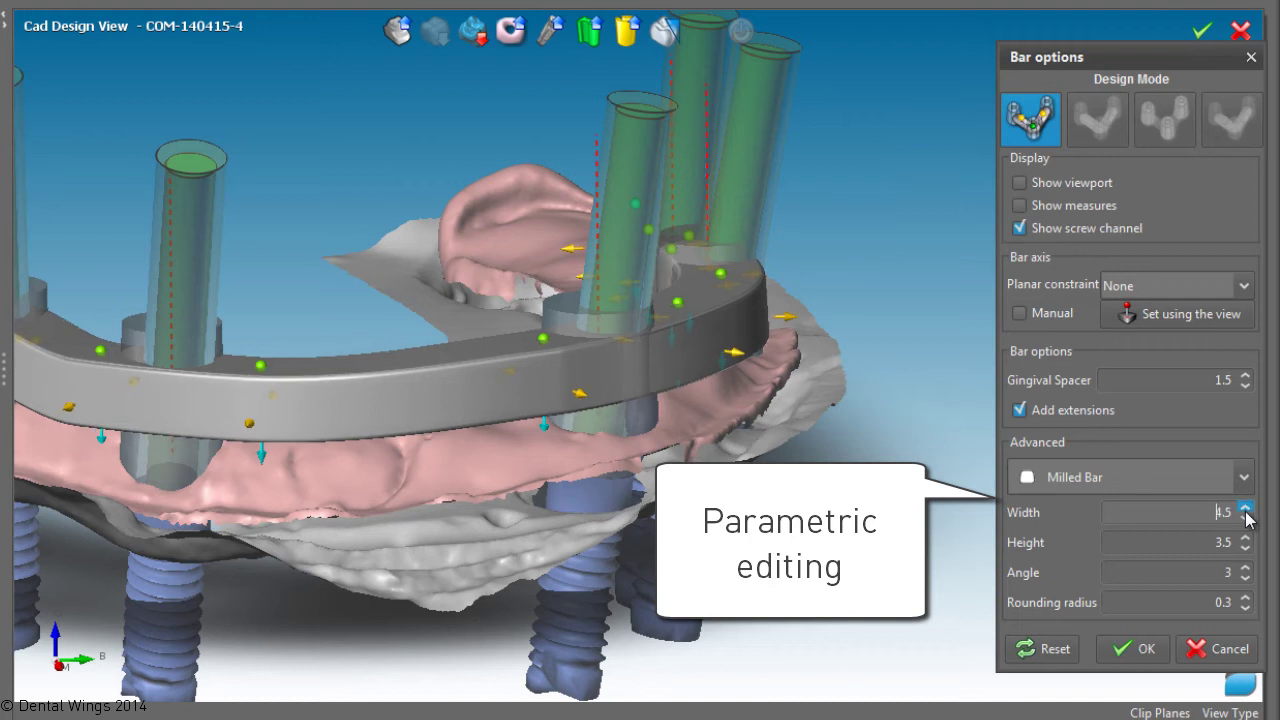
Widen the milled bar to 4.75 and step up its height
left_click(1246, 510)
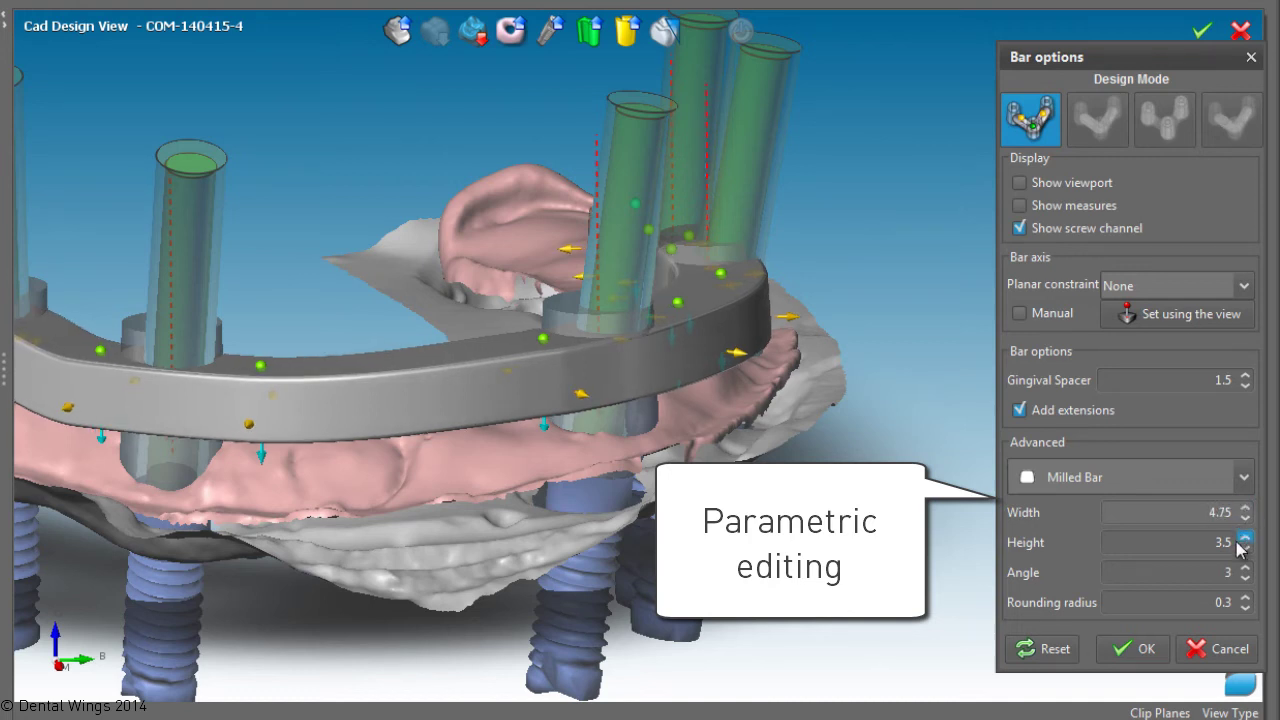
left_click(1246, 540)
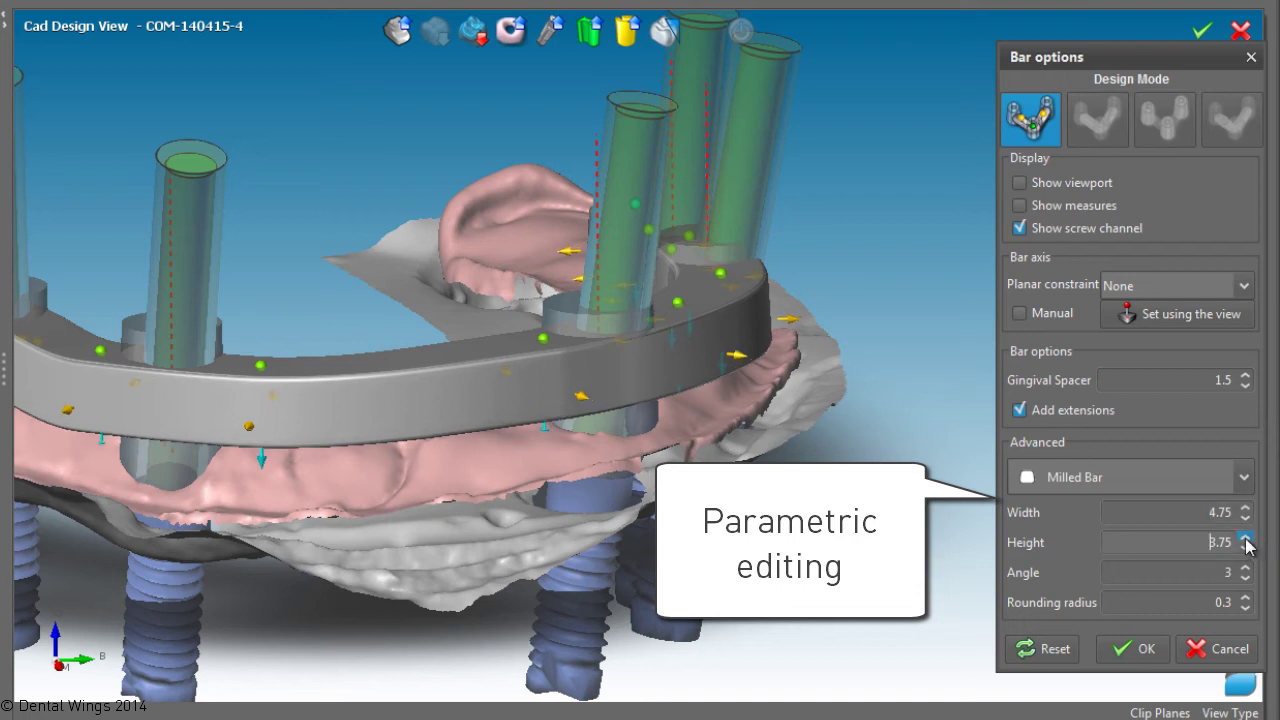
left_click(1246, 540)
left_click(1246, 539)
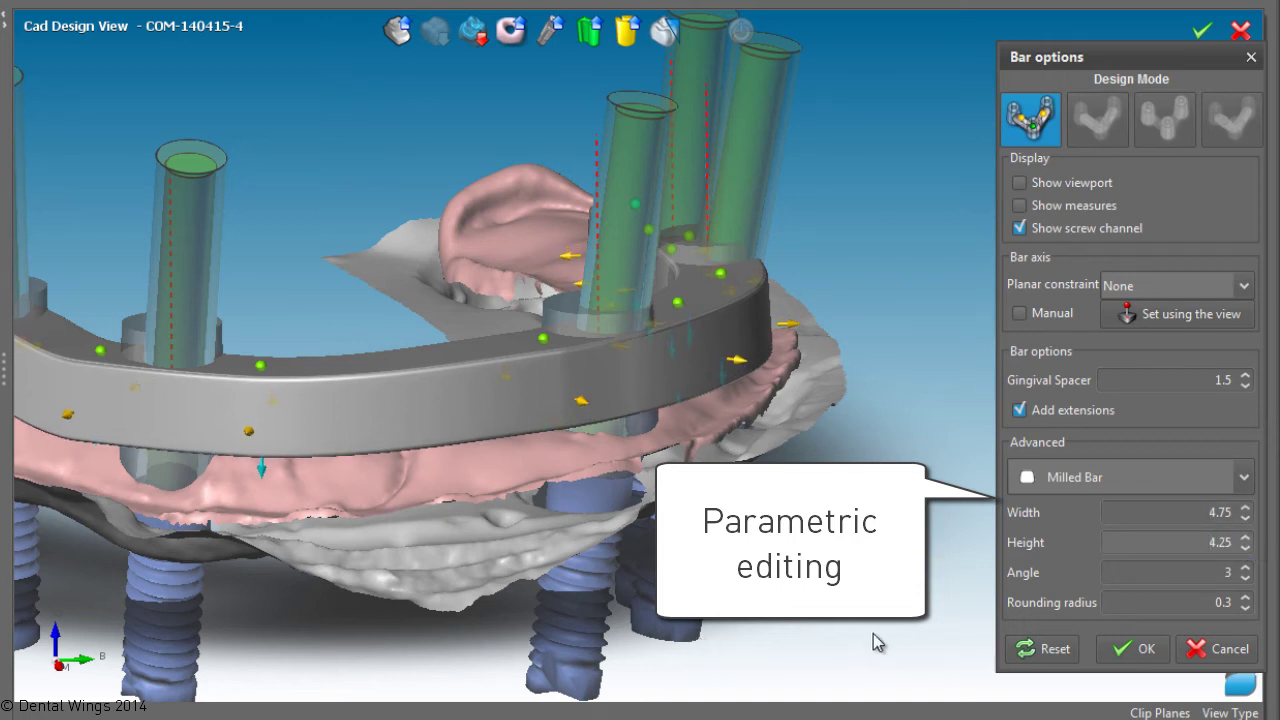
Increase the bar angle to 8
left_click(1247, 577)
left_click(1247, 572)
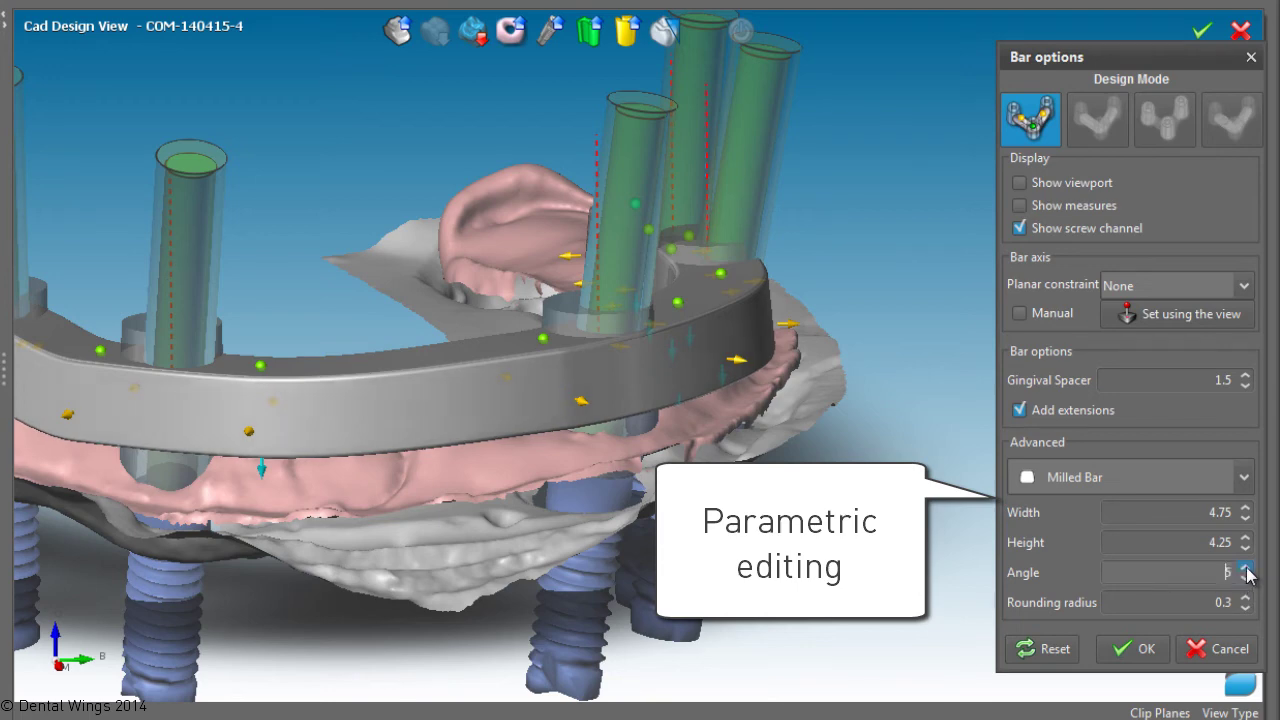
left_click(1247, 572)
left_click(1247, 572)
left_click(1247, 572)
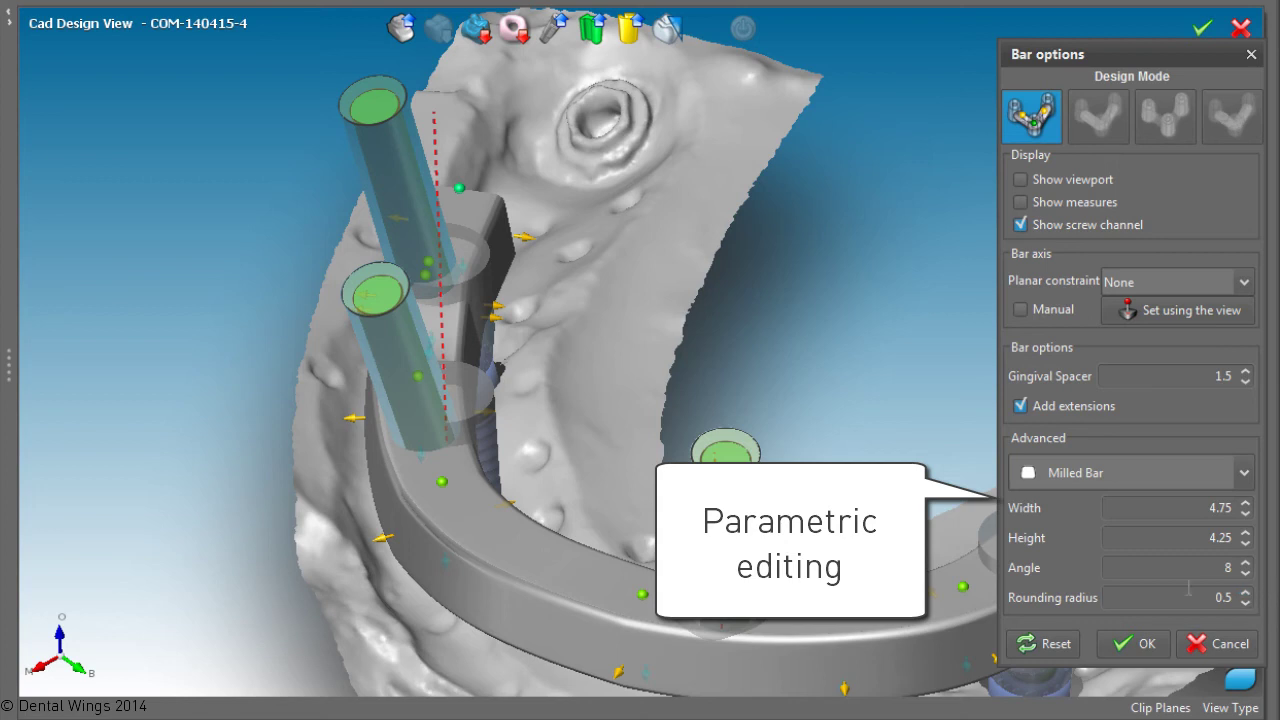
Raise the bar's rounding radius to 1
left_click(1245, 592)
left_click(1245, 592)
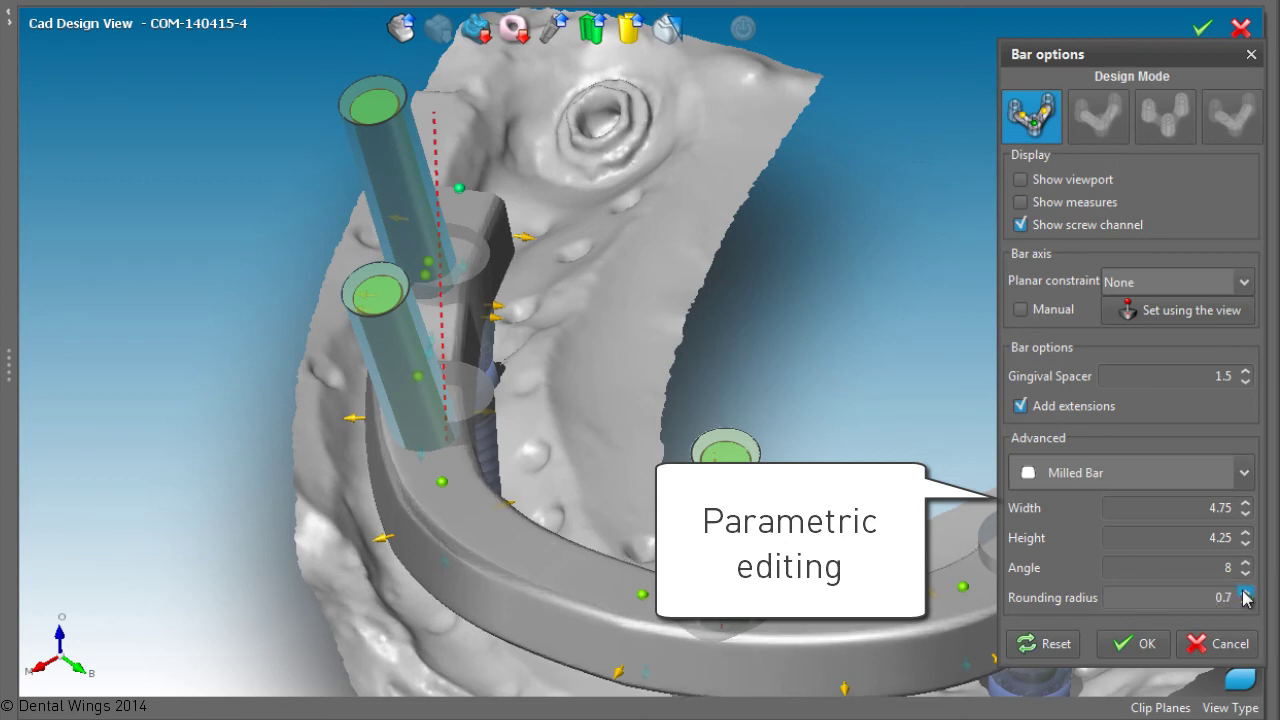
left_click(1245, 592)
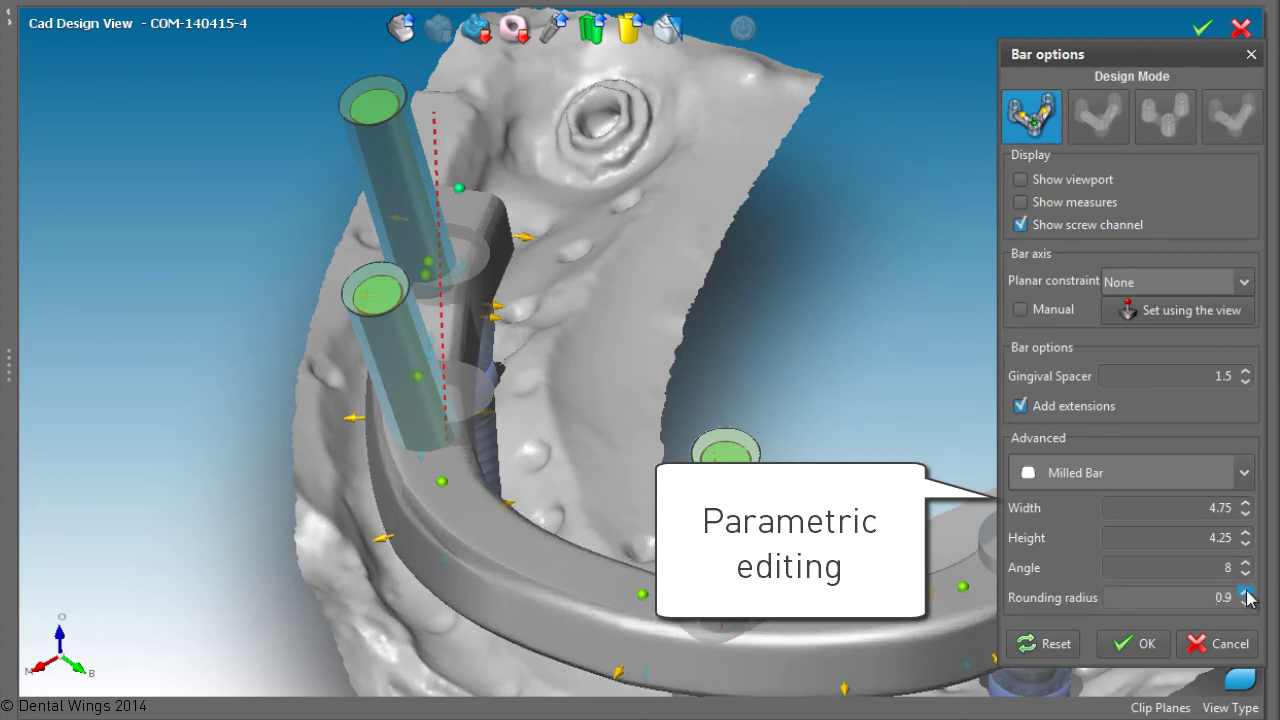
left_click(1245, 592)
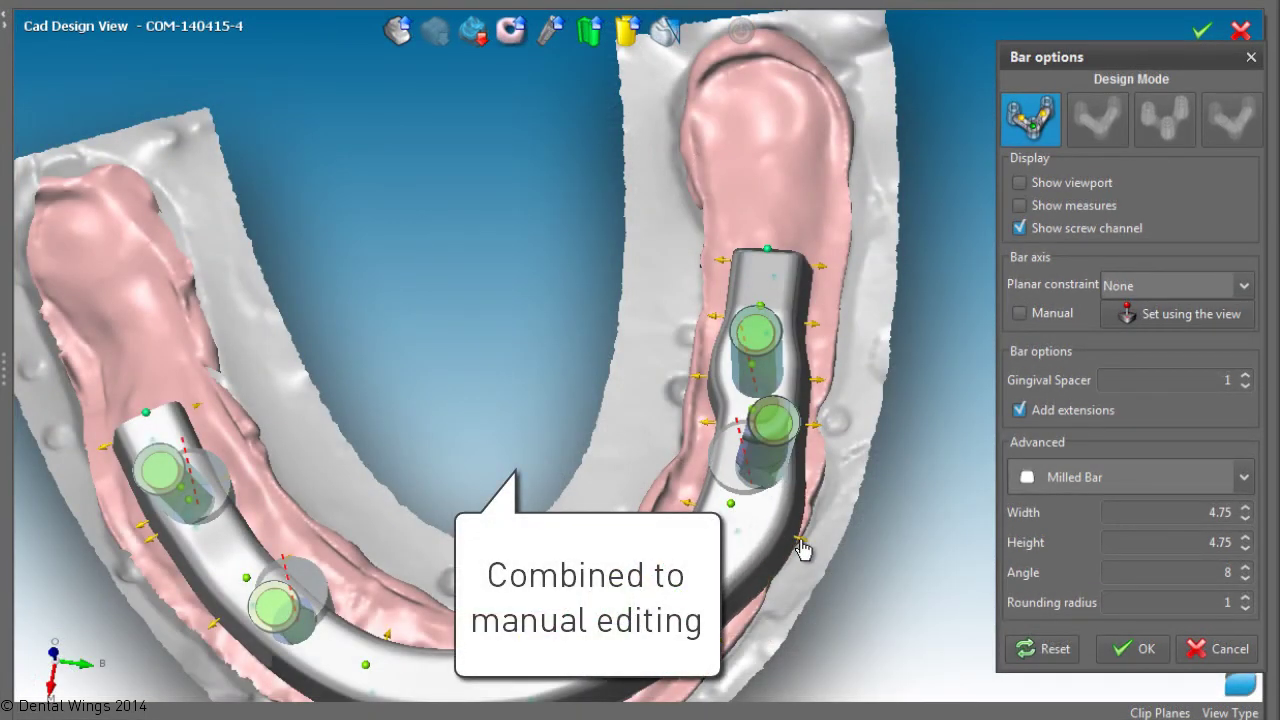
Push out the bar's right side wall and reshape its top contour with a small notch
right_click_drag(797, 546, 812, 420)
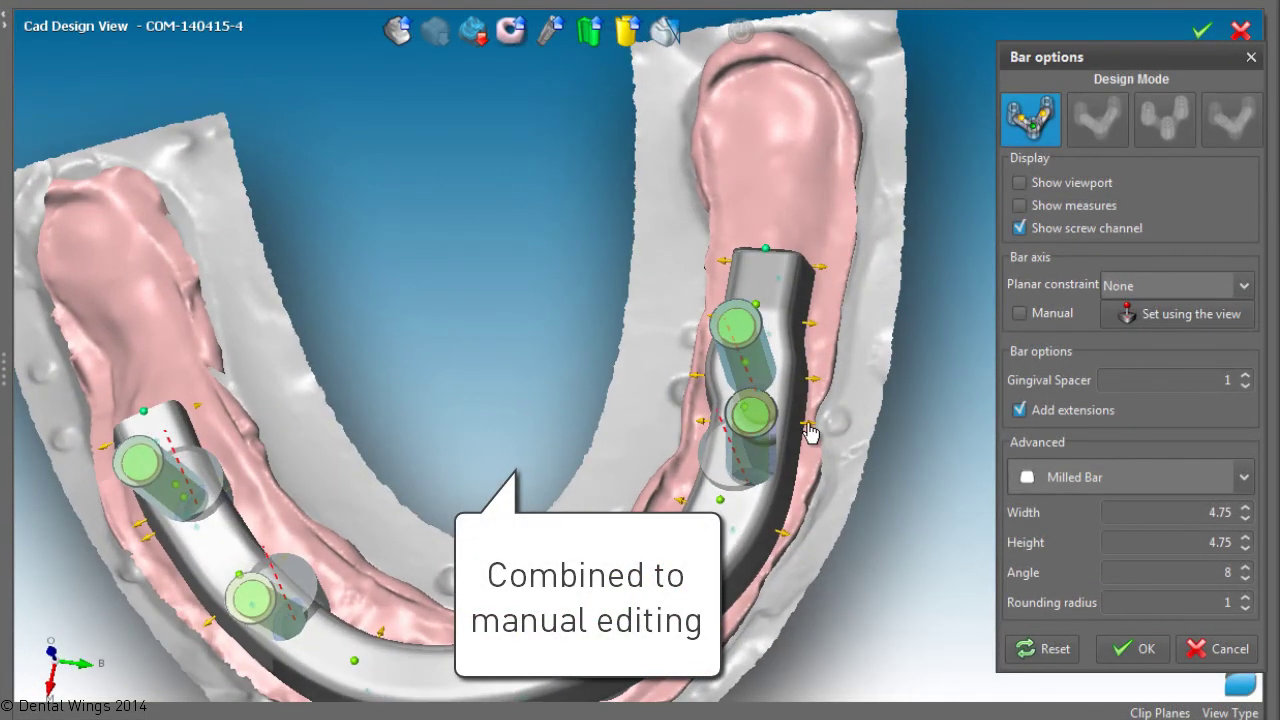
left_click_drag(810, 432, 817, 384)
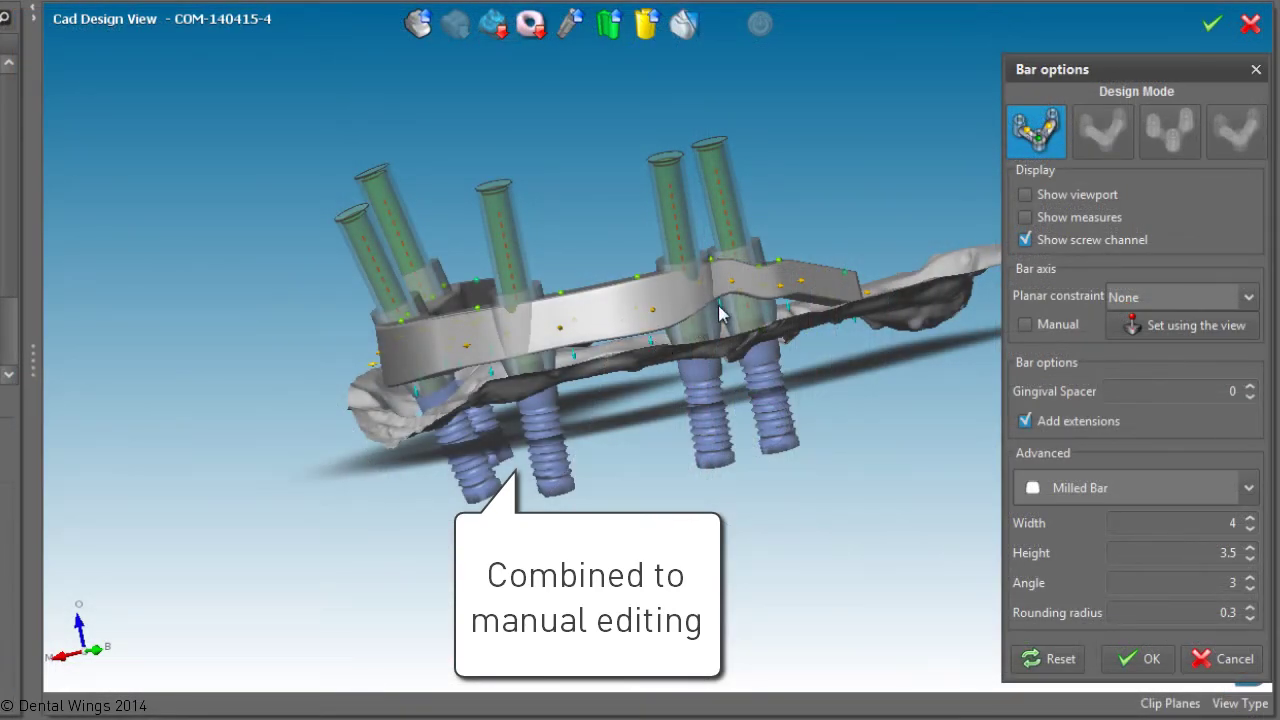
right_click_drag(718, 305, 705, 304)
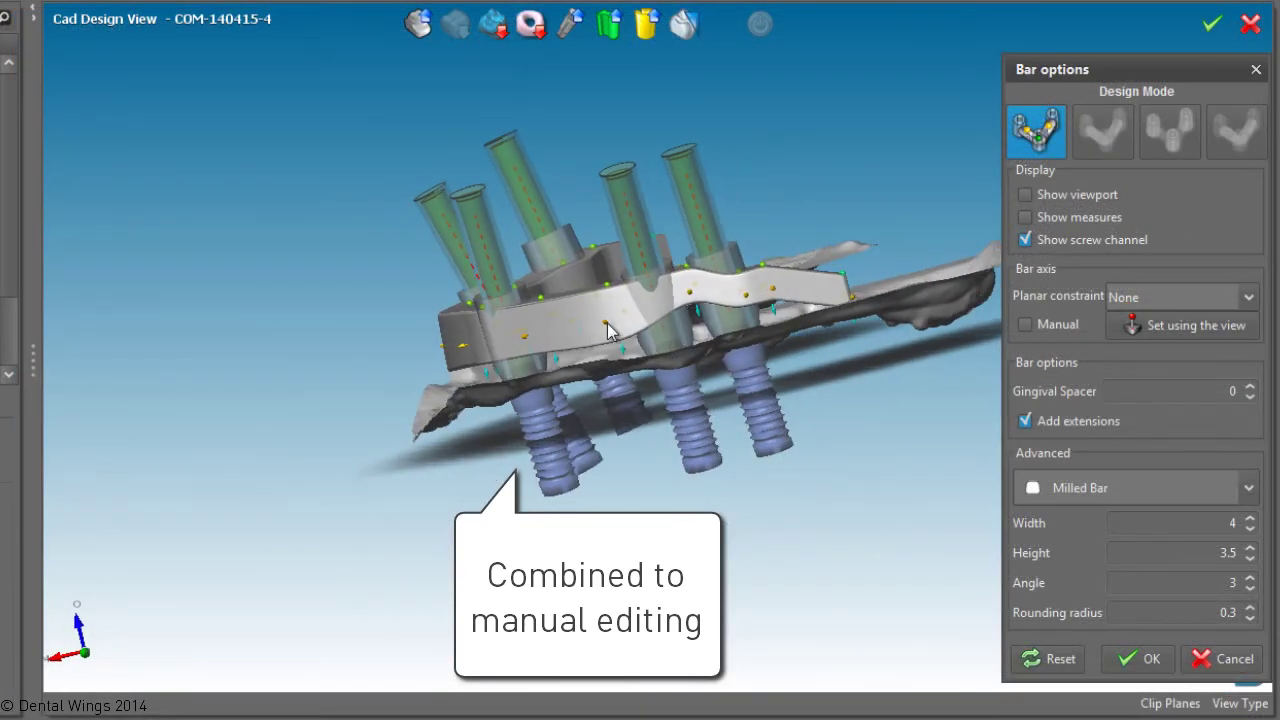
left_click_drag(705, 317, 707, 330)
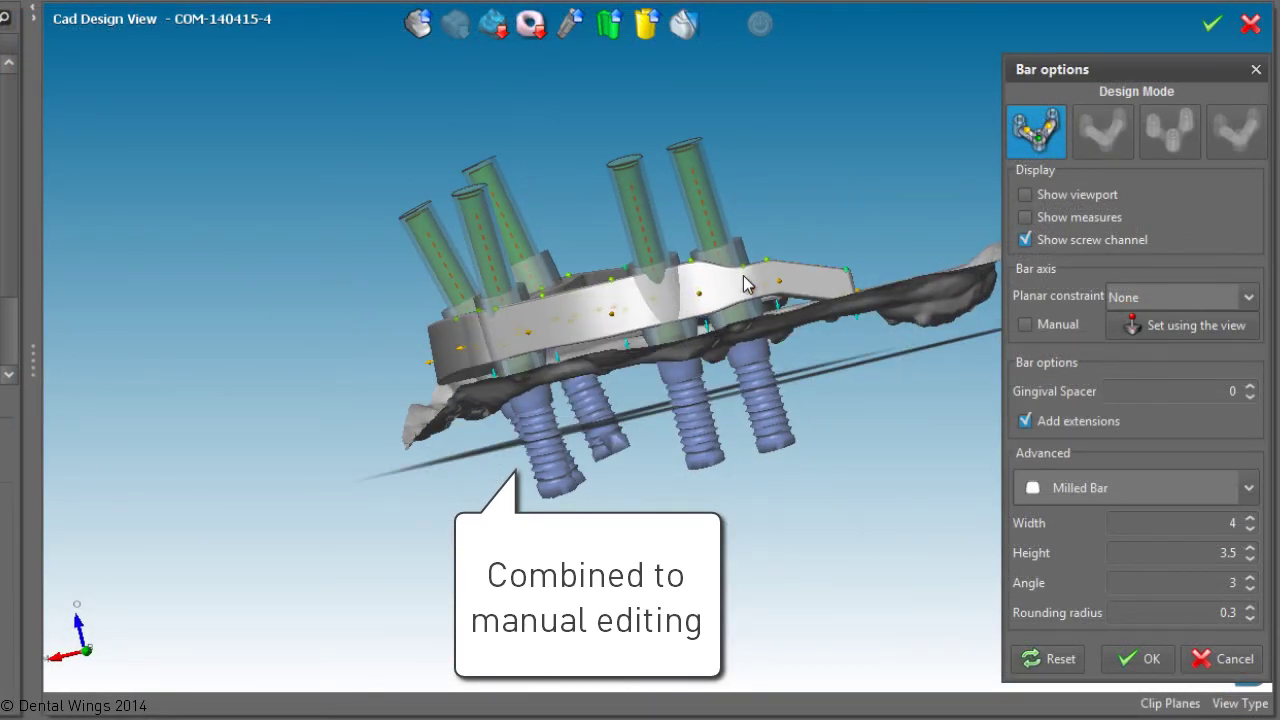
left_click_drag(745, 278, 745, 265)
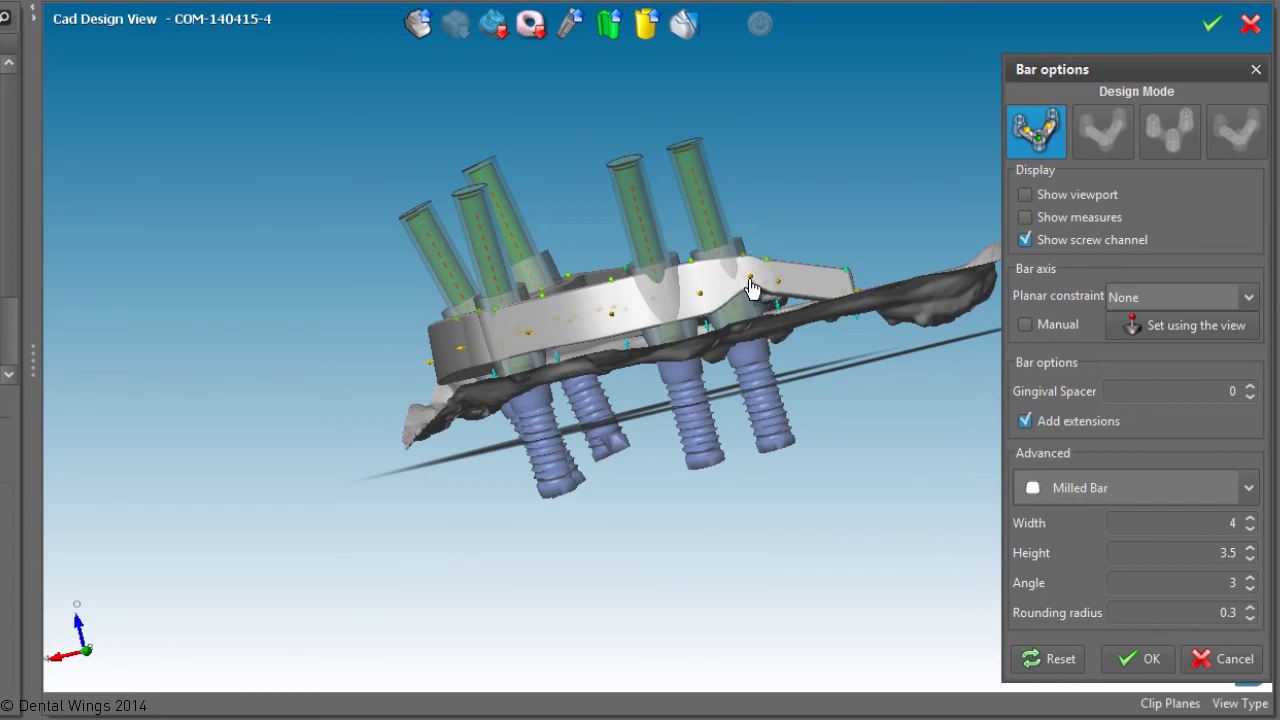
Show the translucent wax-up teeth and thin out the bar's right end
mouse_move(757, 312)
right_mouse_down()
mouse_move(831, 264)
mouse_move(834, 282)
right_mouse_up()
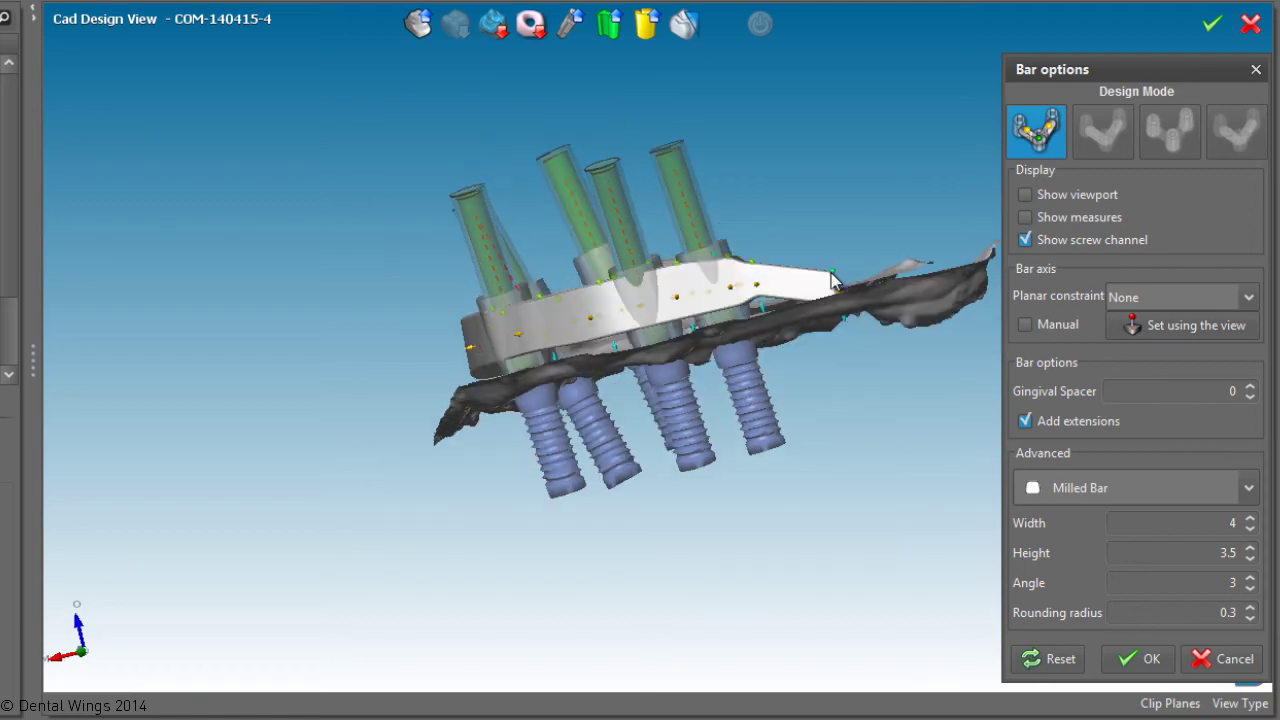
left_click(535, 35)
right_click_drag(910, 292, 776, 265)
left_click_drag(757, 275, 757, 268)
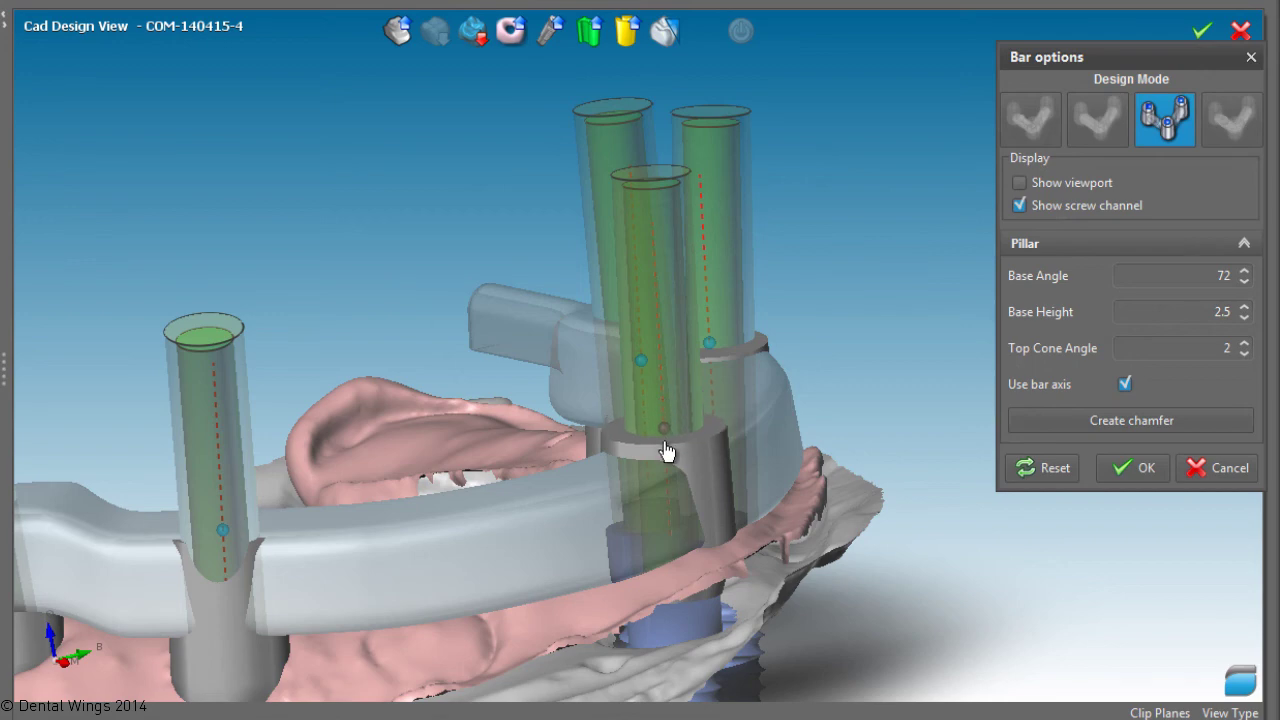
Select the pillars and raise the ring on the right pillar
right_click_drag(643, 494, 673, 421)
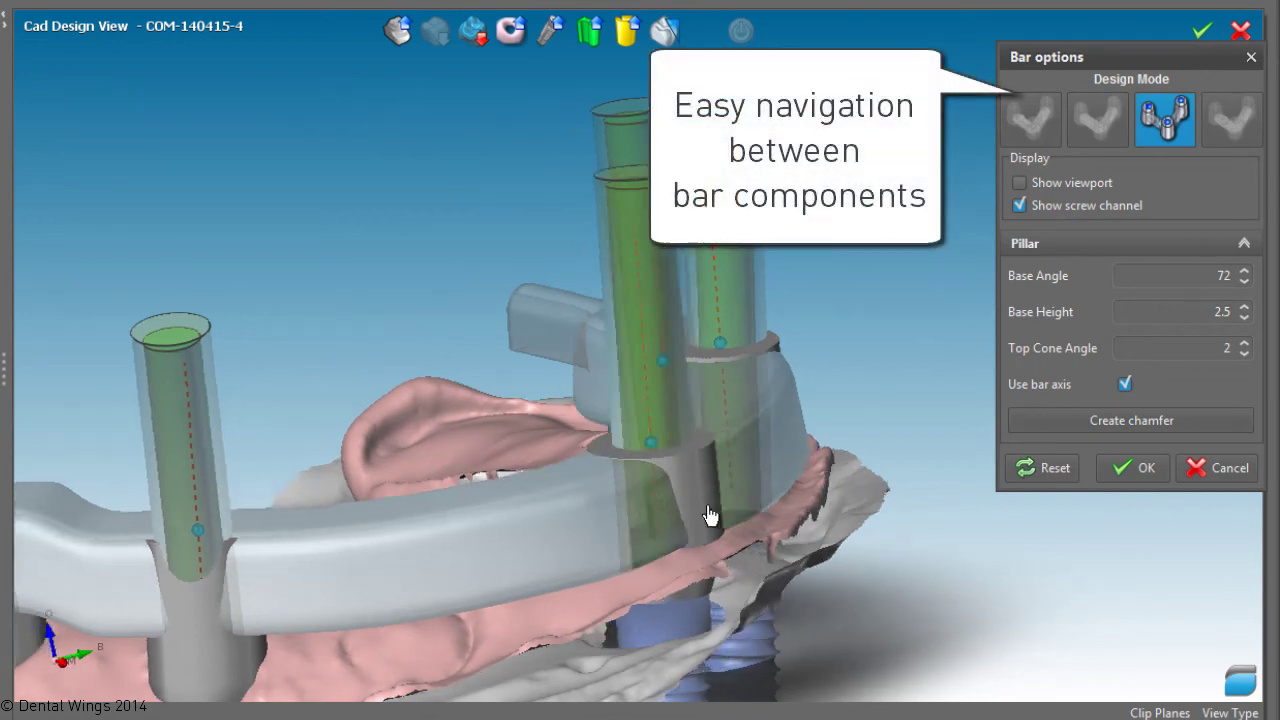
left_click(781, 346)
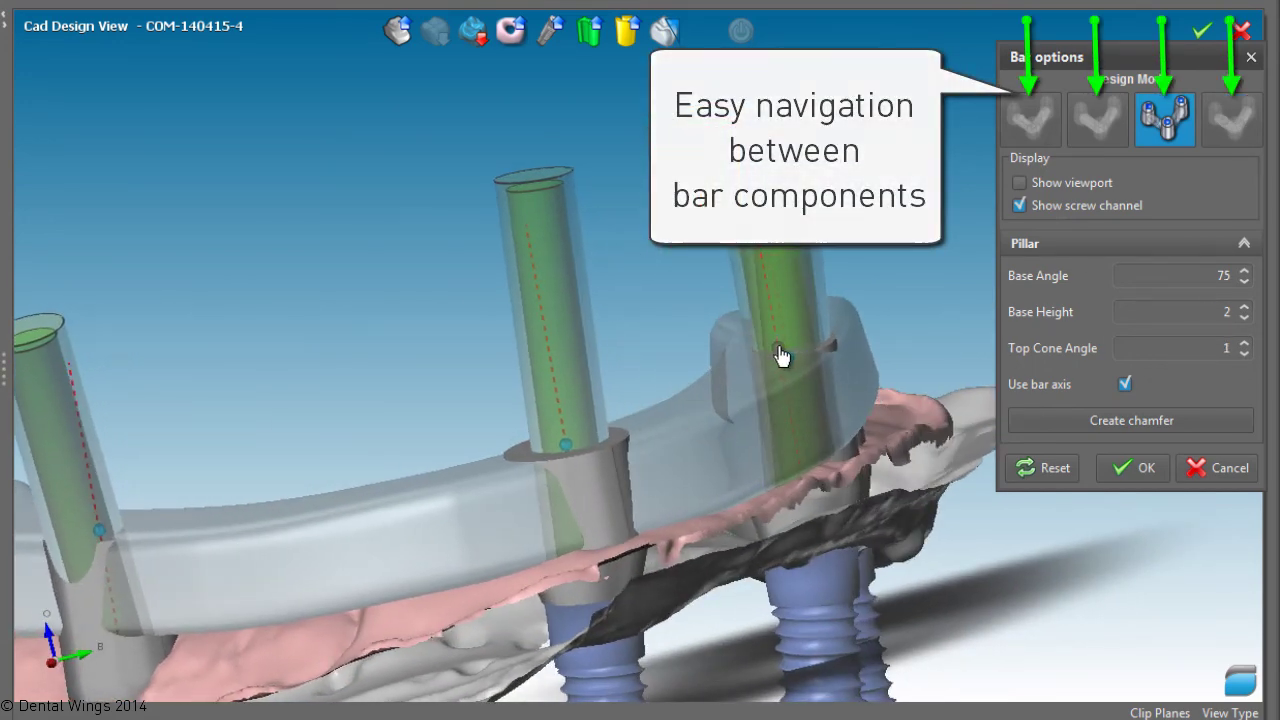
left_click(568, 442)
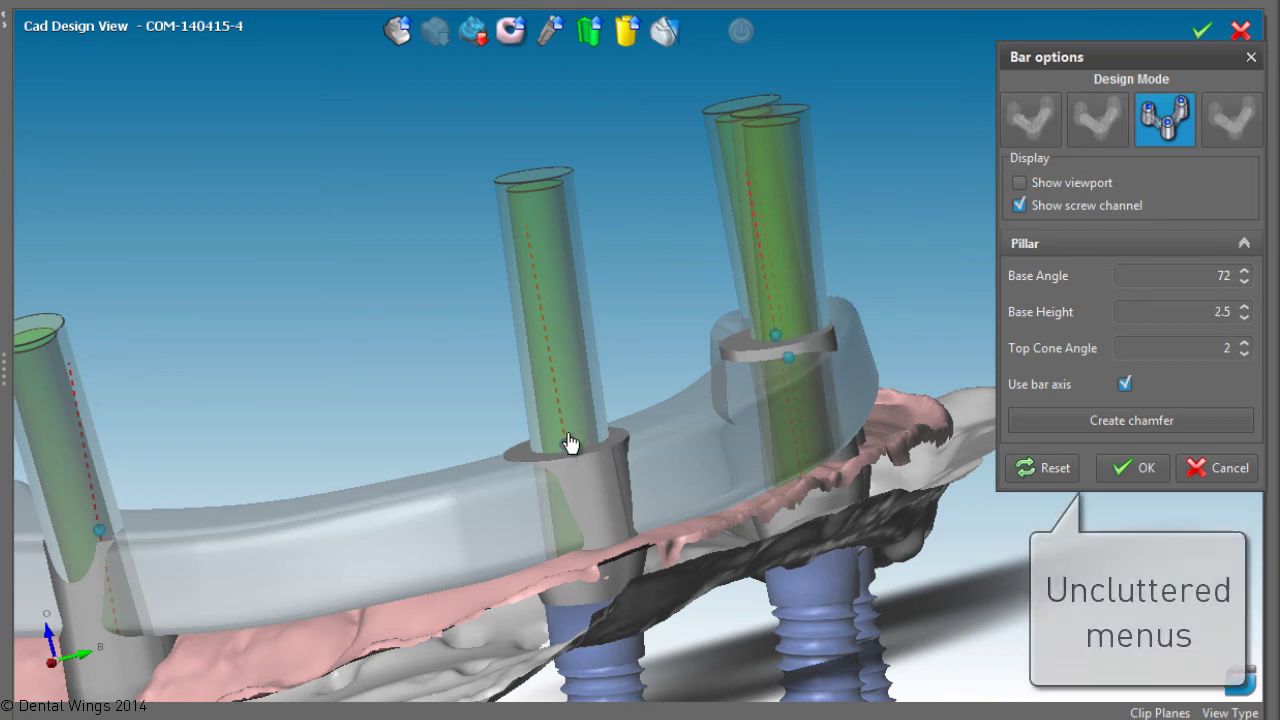
right_click_drag(568, 442, 838, 527)
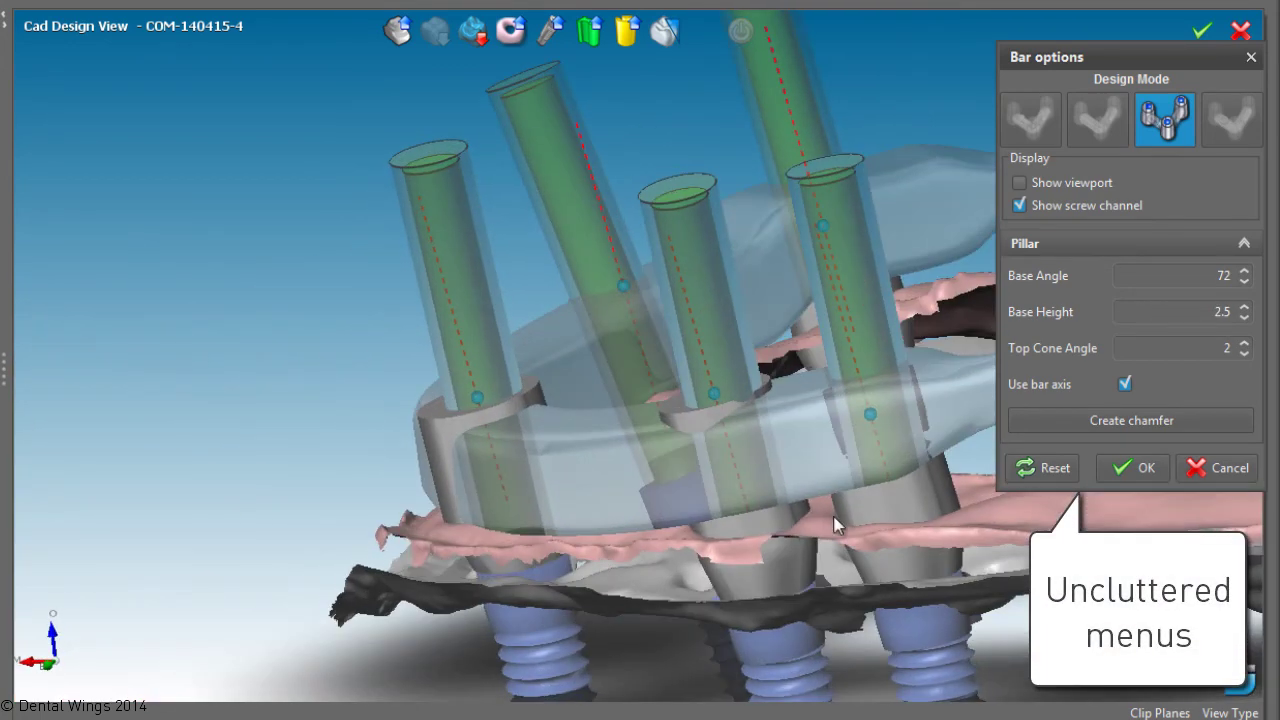
left_click(900, 514)
mouse_move(875, 400)
left_mouse_down()
mouse_move(869, 360)
mouse_move(871, 371)
mouse_move(743, 409)
left_mouse_up()
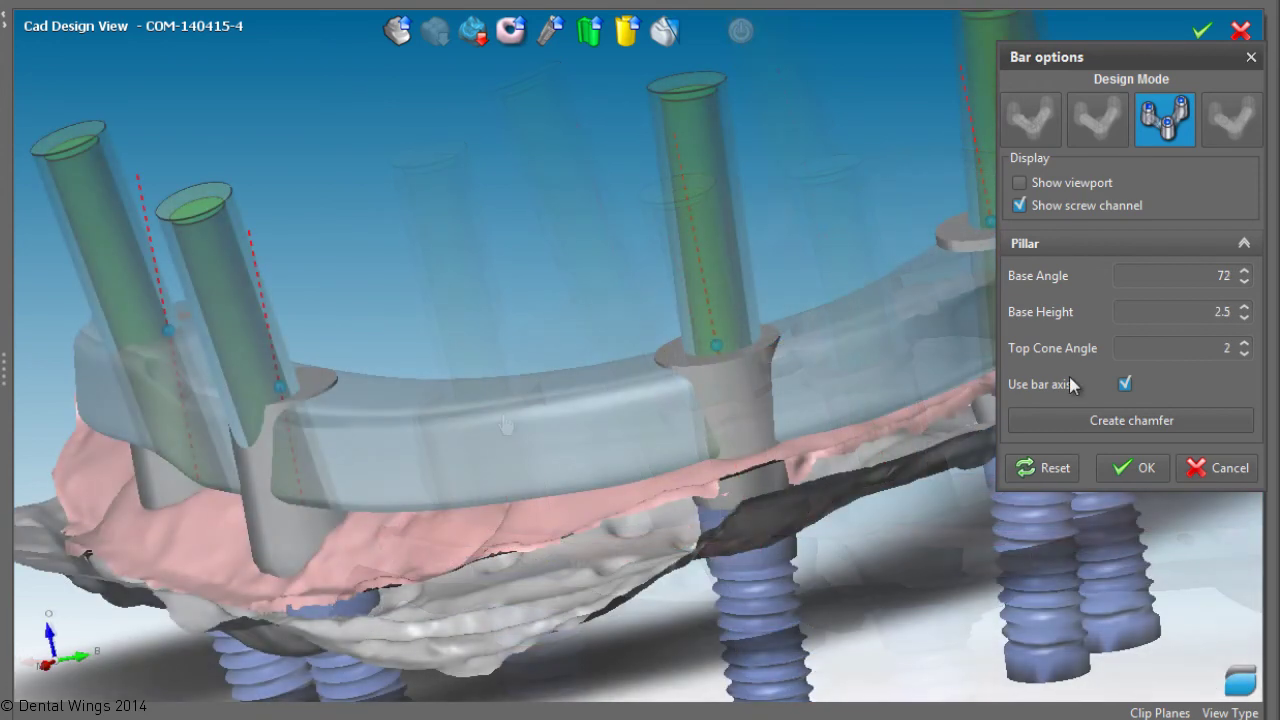
Align the pillar to the bar axis, chamfer the centre pillar base, and hide the wax-up
left_click(1122, 386)
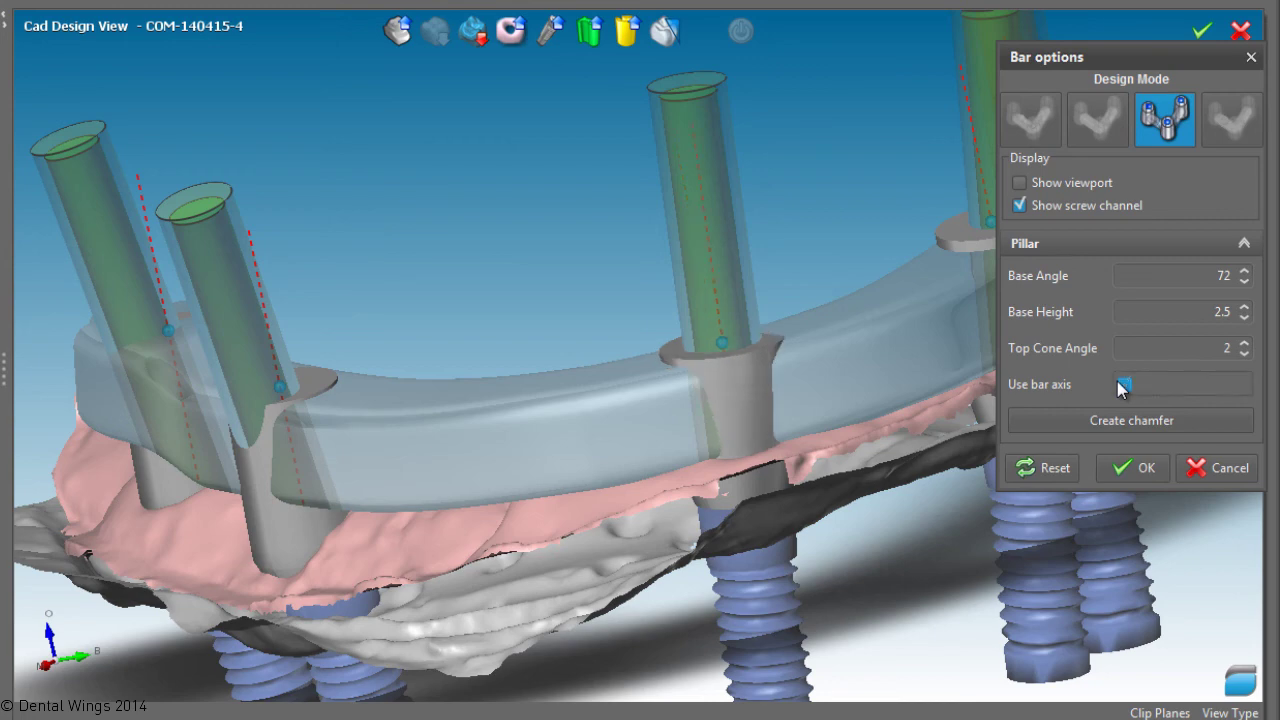
left_click(1050, 424)
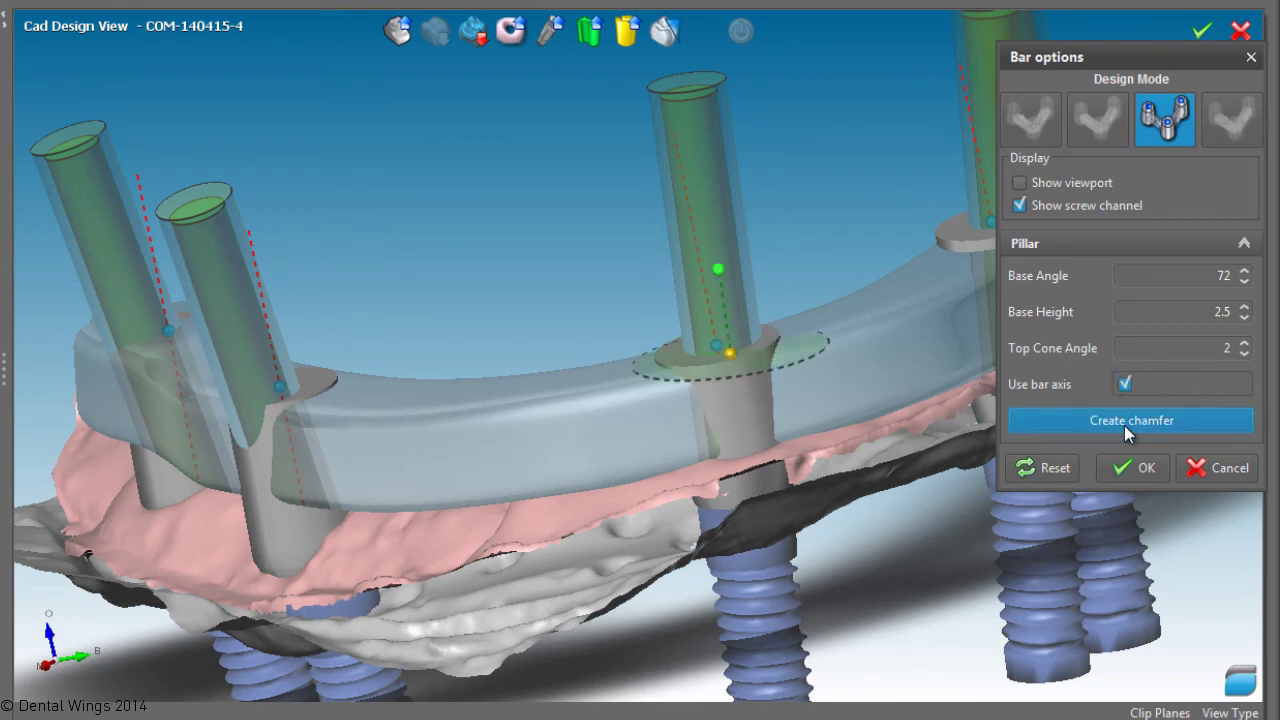
mouse_move(797, 429)
left_mouse_down()
mouse_move(817, 386)
mouse_move(791, 360)
left_mouse_up()
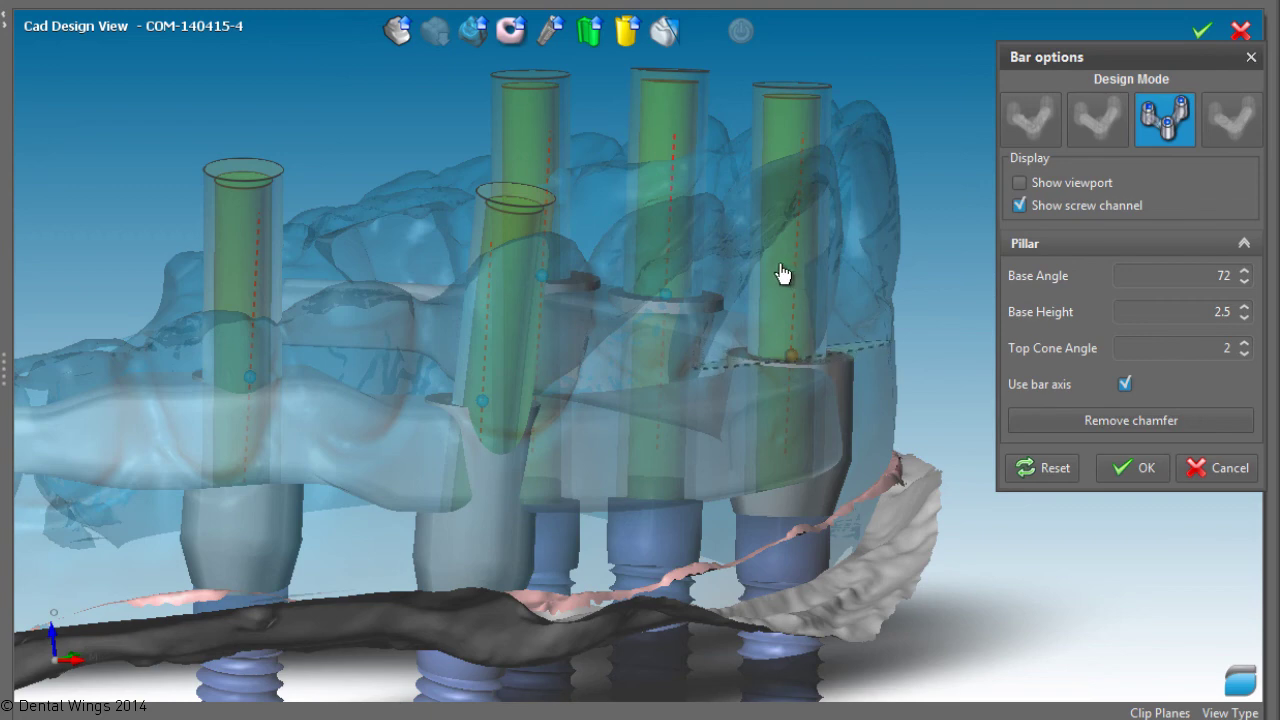
mouse_move(783, 271)
left_mouse_down()
mouse_move(686, 534)
mouse_move(766, 666)
mouse_move(772, 307)
left_mouse_up()
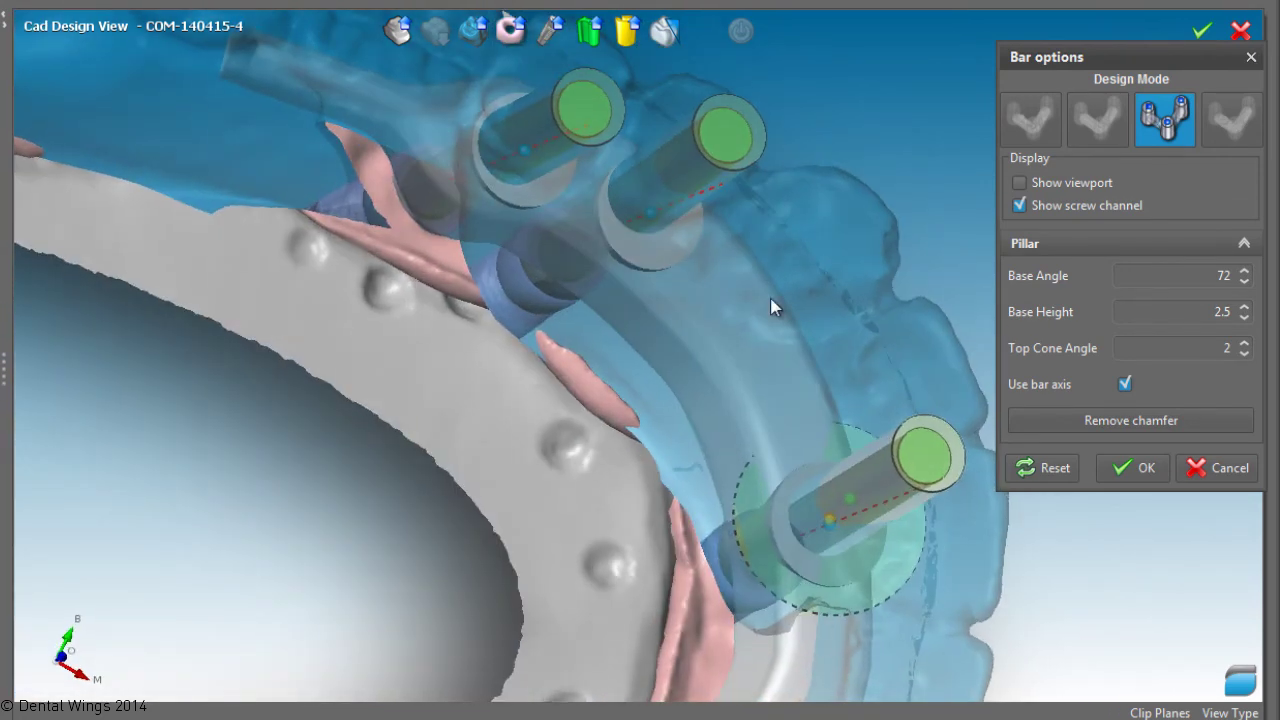
left_click(470, 30)
mouse_move(729, 451)
left_mouse_down()
mouse_move(663, 398)
mouse_move(818, 480)
mouse_move(866, 349)
mouse_move(886, 353)
left_mouse_up()
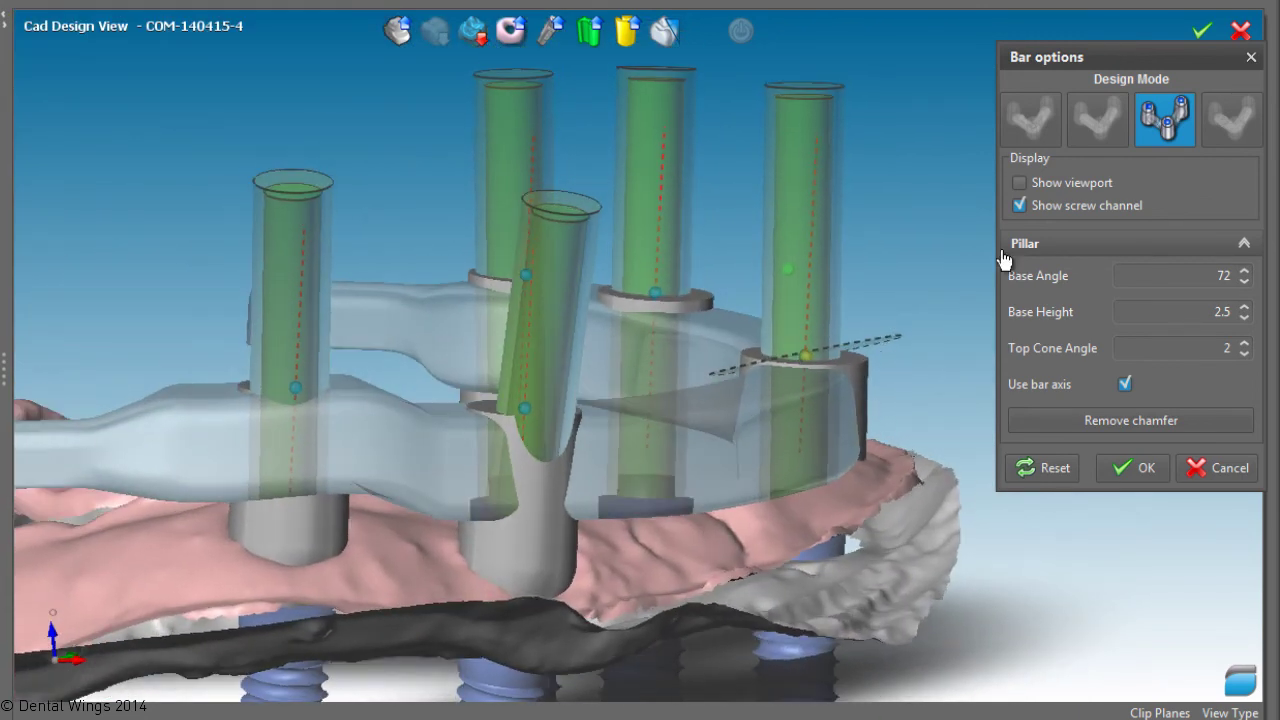
Place a first attachment on the bar using the SFI Anchor CD20 kit
left_click(1232, 118)
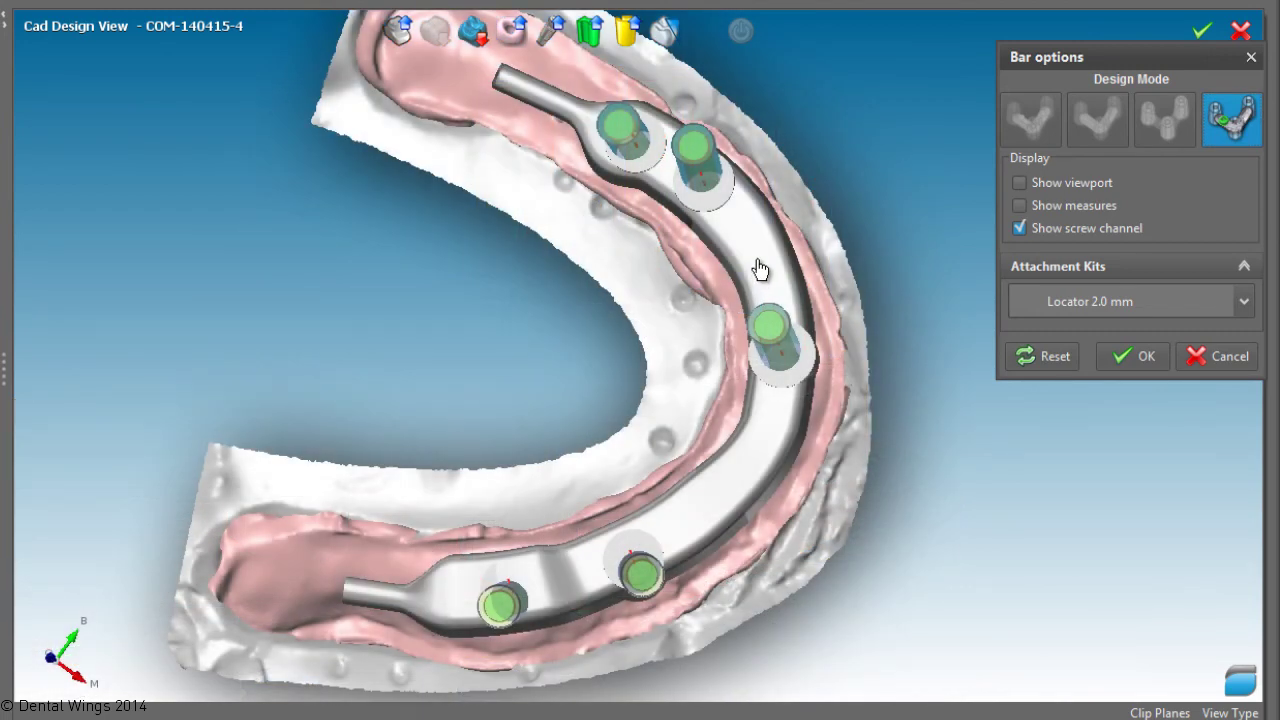
left_click(758, 260)
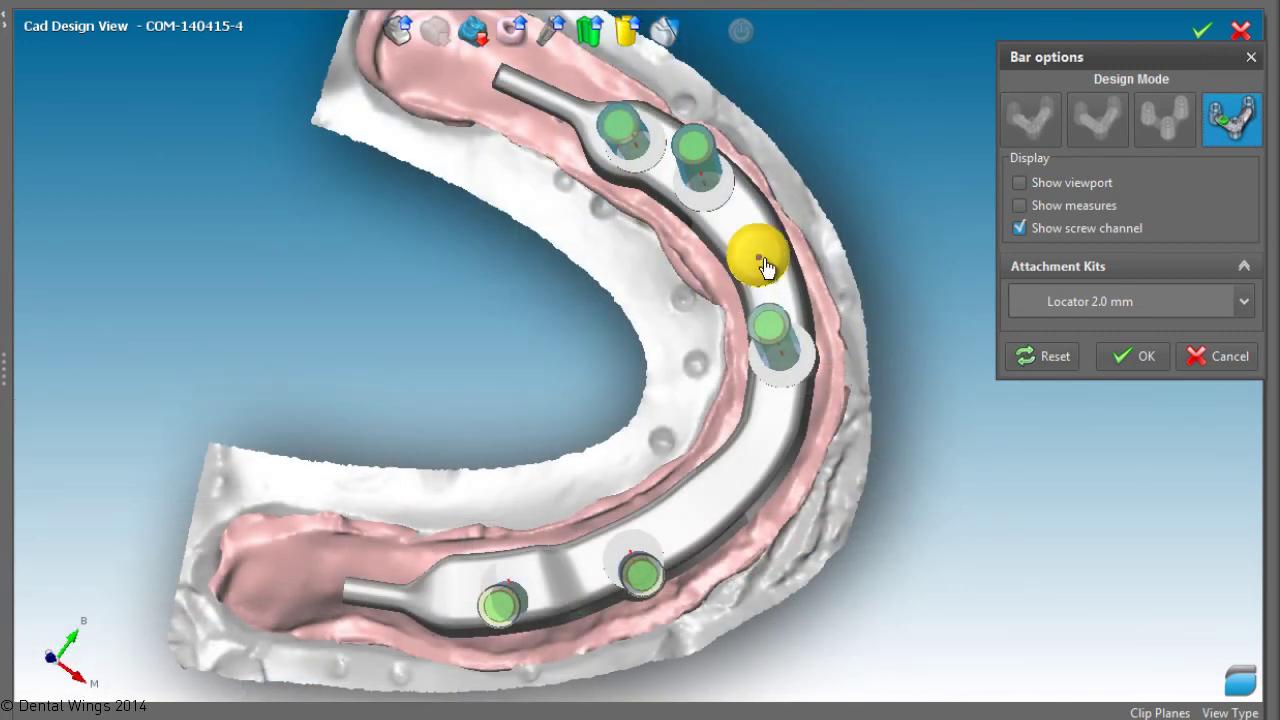
left_click(1244, 302)
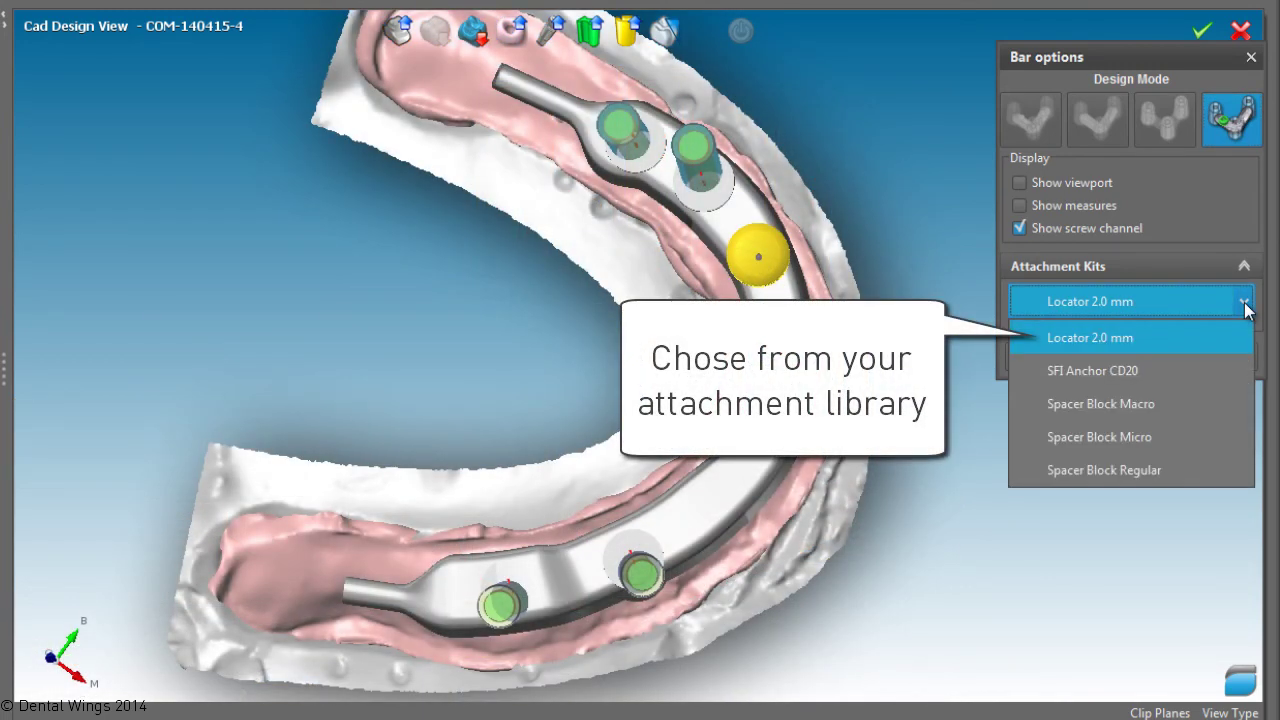
left_click(1122, 371)
Place and nudge a second attachment, show the wax-up, and confirm the bar design
left_click(724, 497)
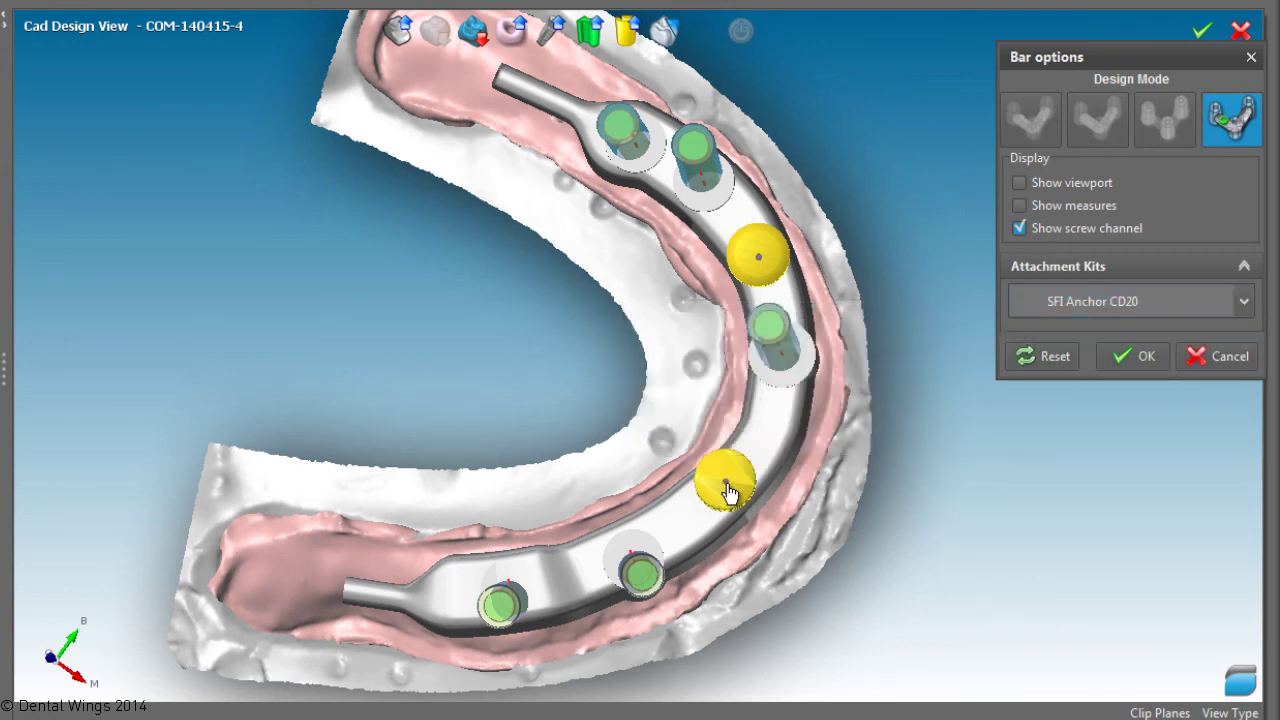
left_click_drag(722, 498, 728, 490)
left_click(466, 38)
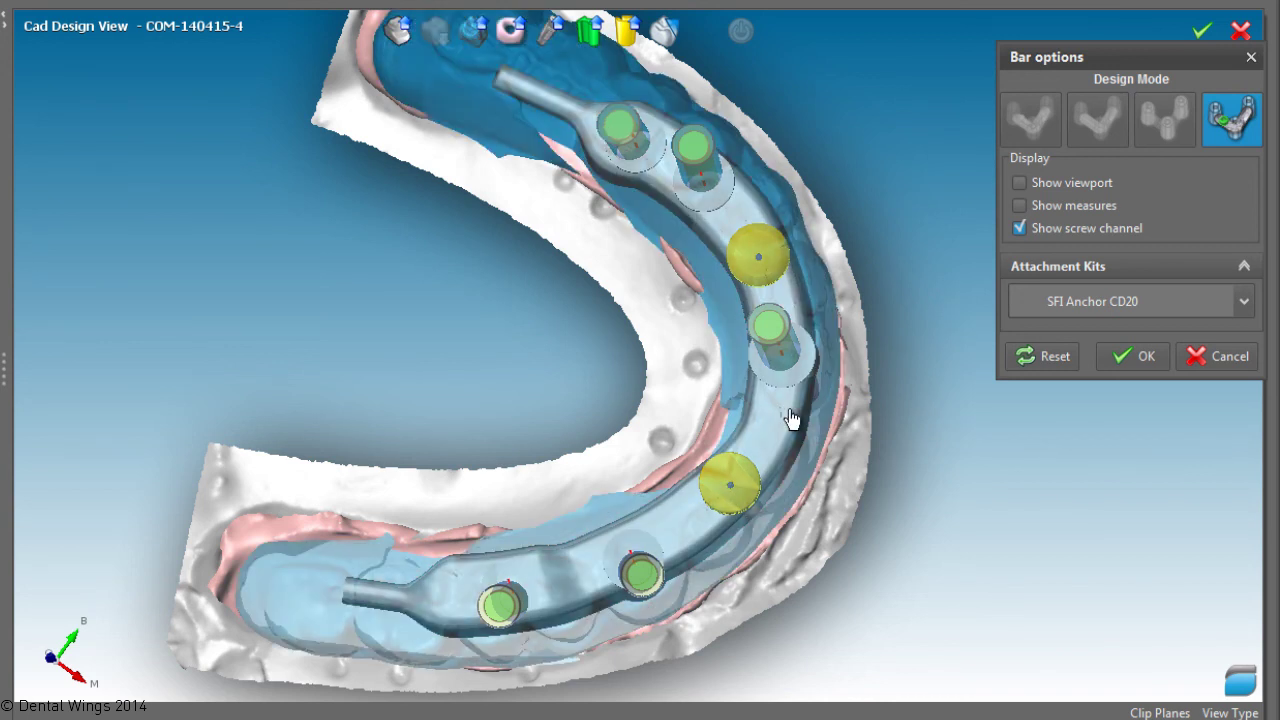
mouse_move(794, 420)
middle_mouse_down()
mouse_move(831, 414)
mouse_move(814, 400)
middle_mouse_up()
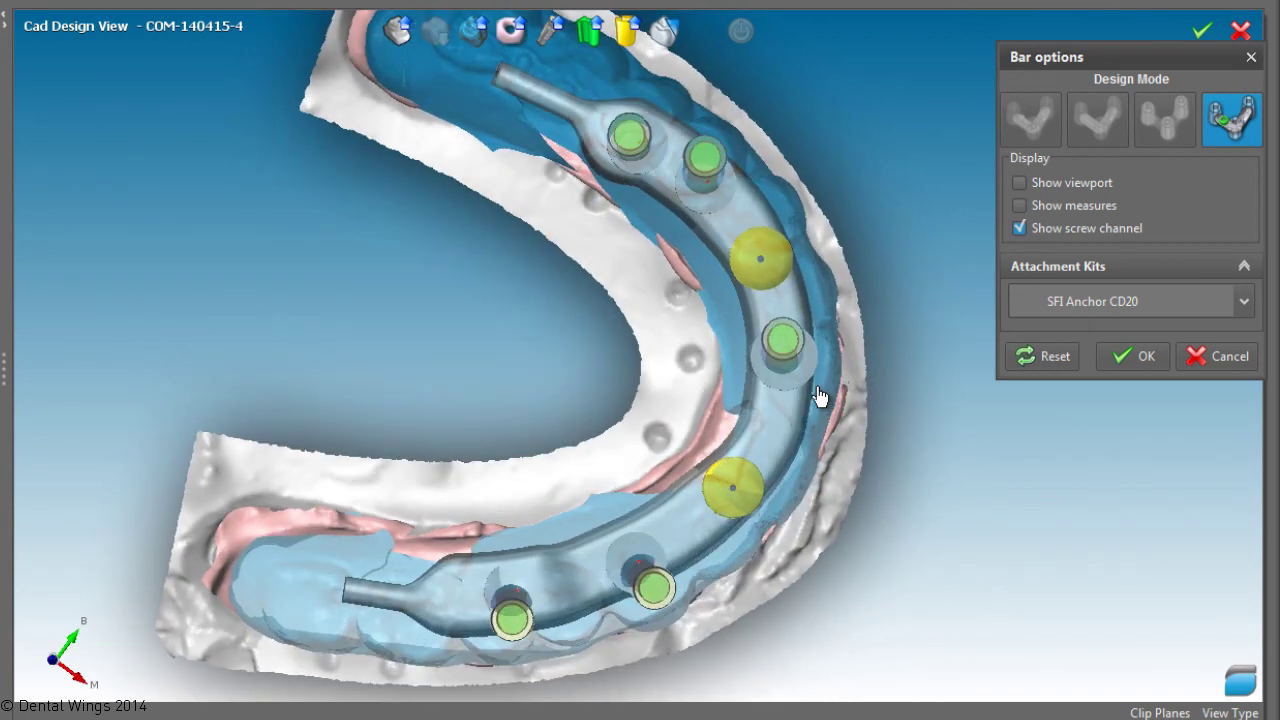
left_click(1140, 362)
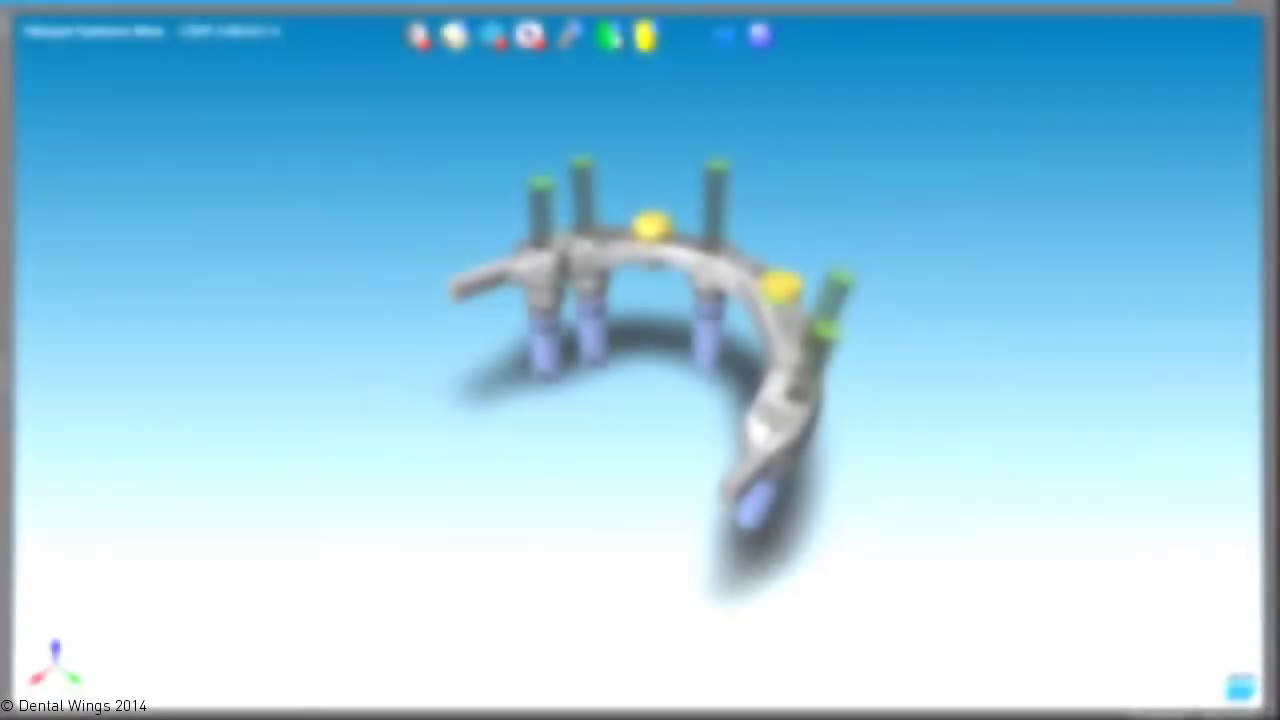
Hide the attachment spheres and implants, then zoom in on the merged bar from the side
left_click(646, 38)
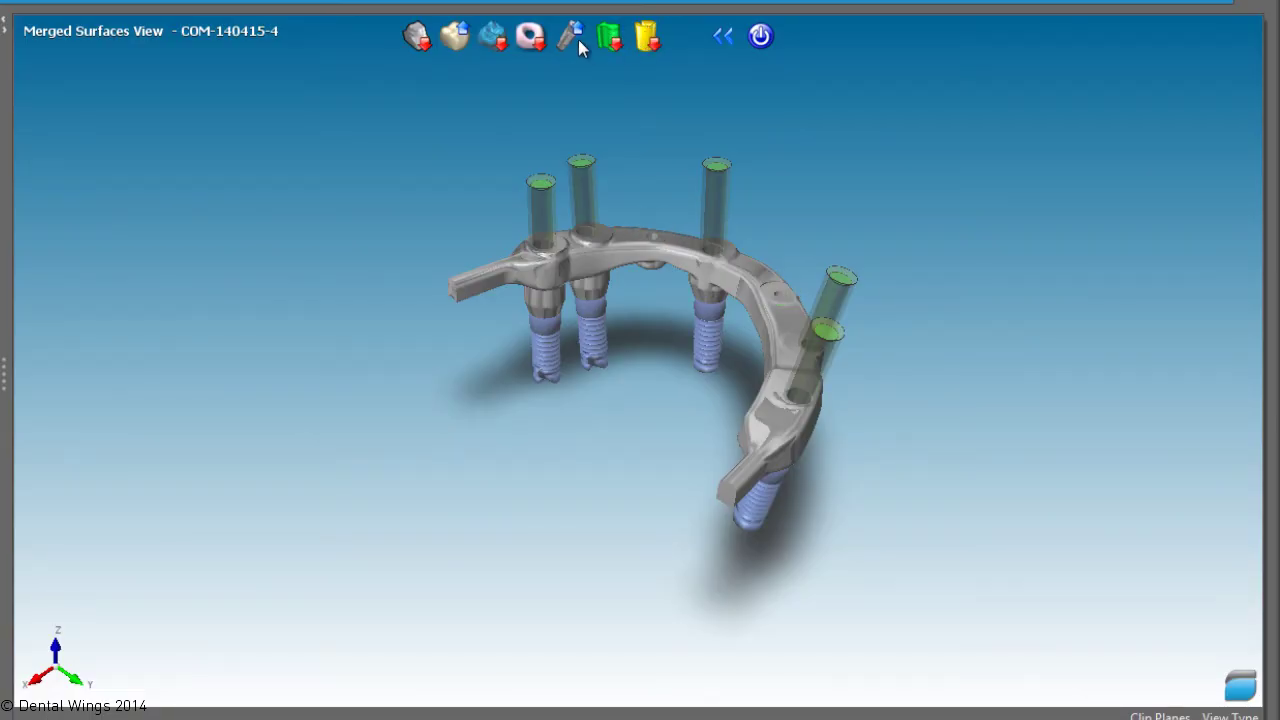
left_click(574, 40)
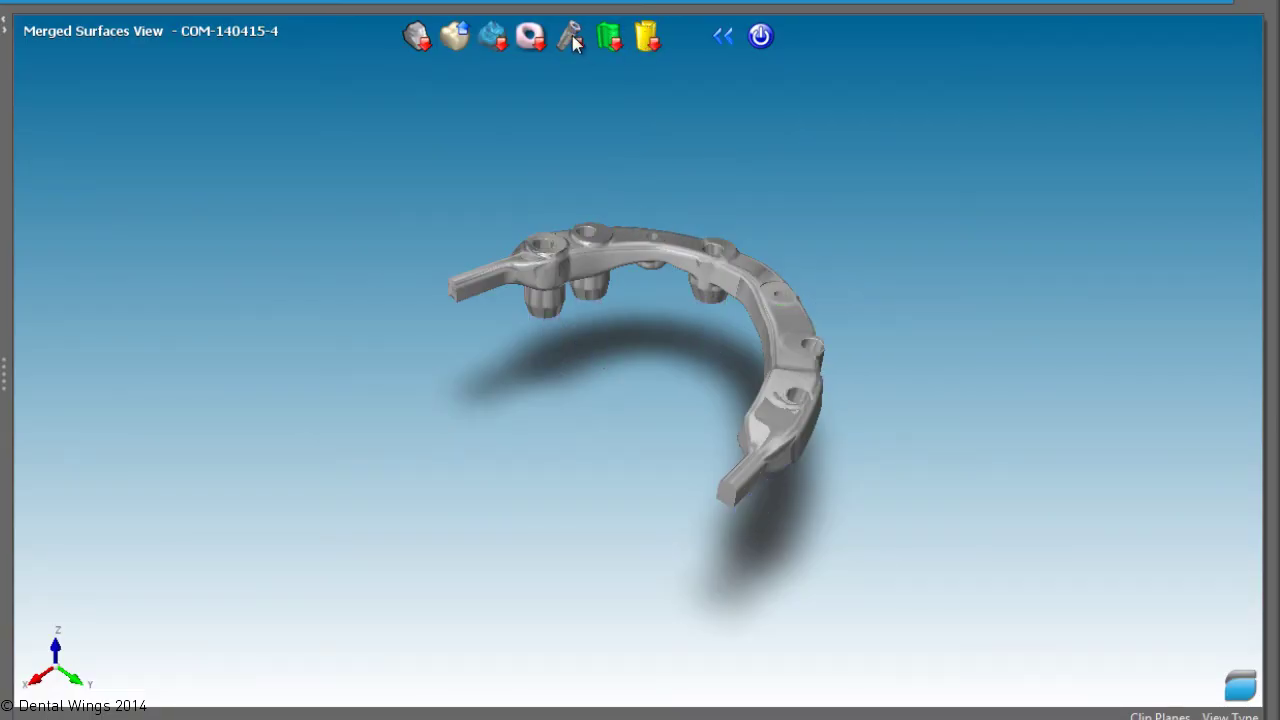
mouse_move(806, 543)
middle_mouse_down()
mouse_move(629, 480)
mouse_move(380, 490)
mouse_move(471, 429)
middle_mouse_up()
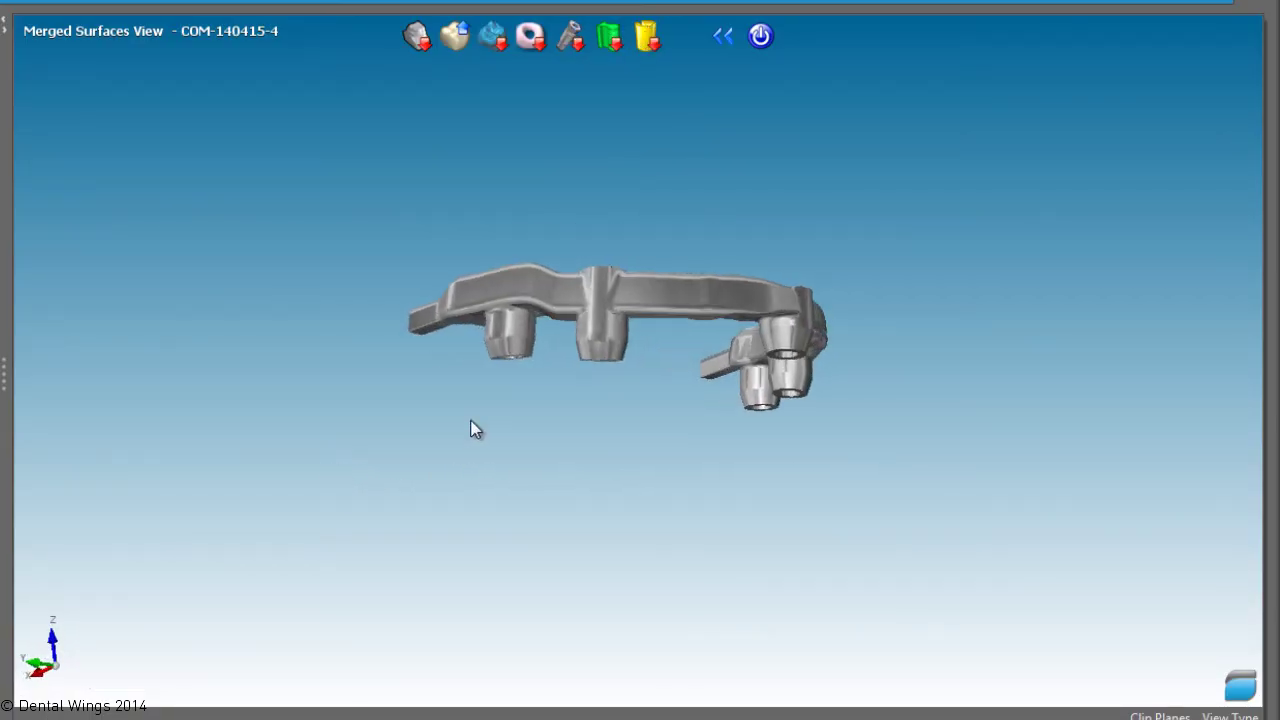
scroll(600, 376, "up", 3)
scroll(740, 295, "up", 3)
scroll(760, 275, "up", 2)
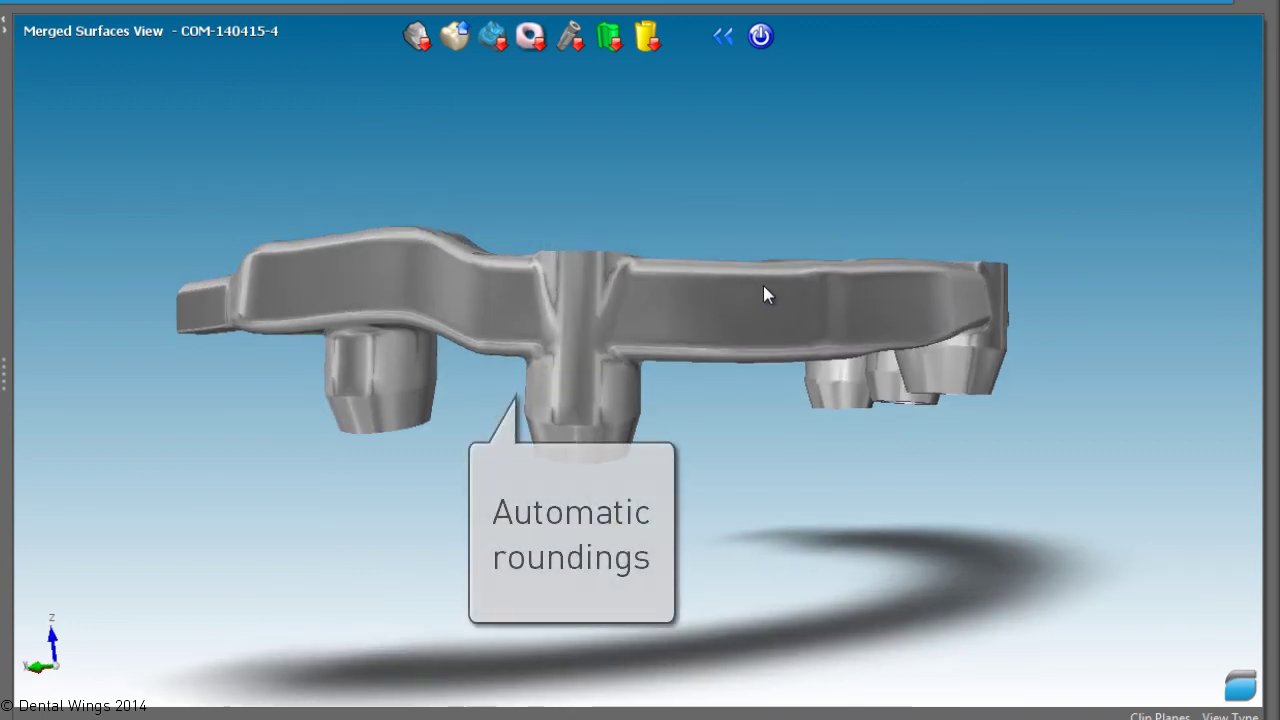